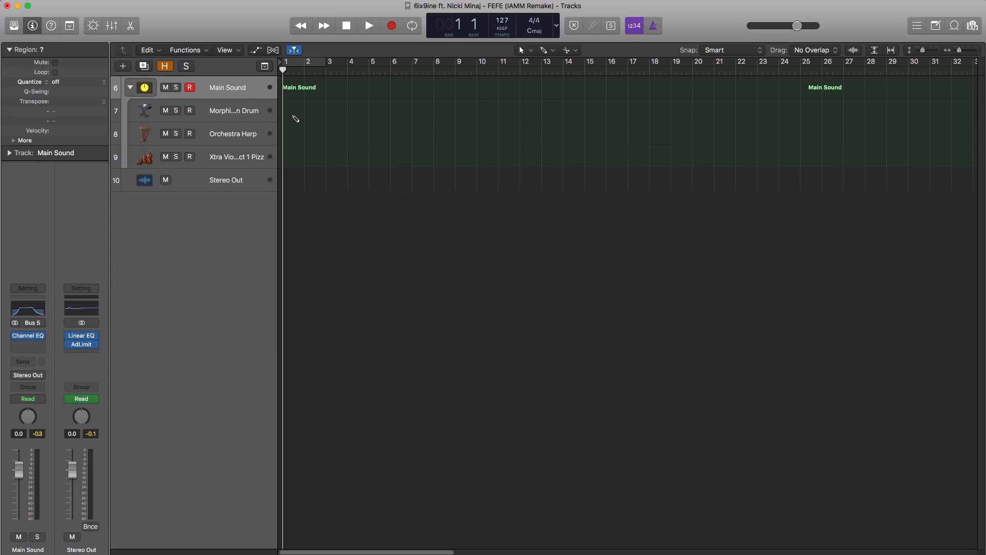
Create a two-bar MIDI region at bar 1 on the Morphing Can Drum track, cycle over it, and open it for note editing
left_click(296, 118)
left_click_drag(303, 117, 326, 117)
left_click(295, 66)
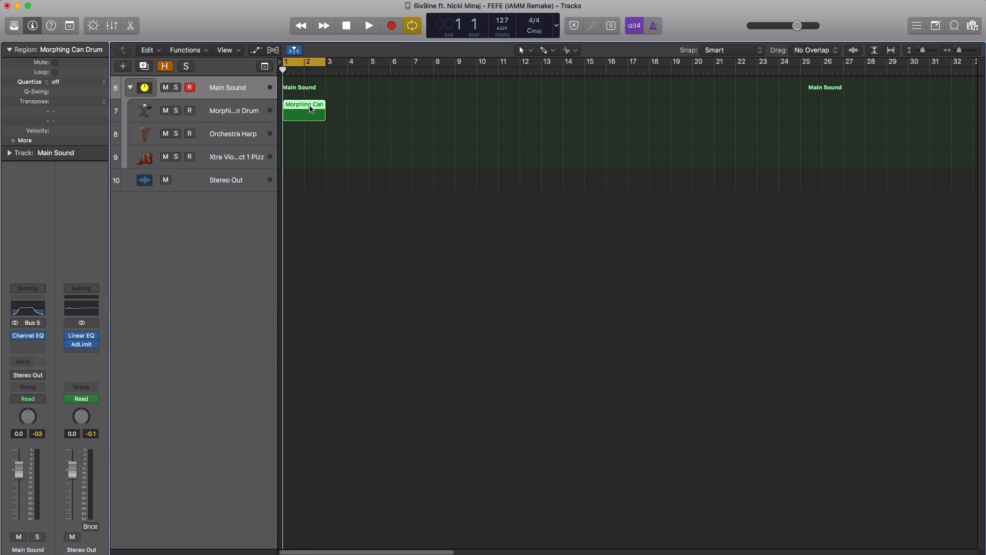
double_click(310, 108)
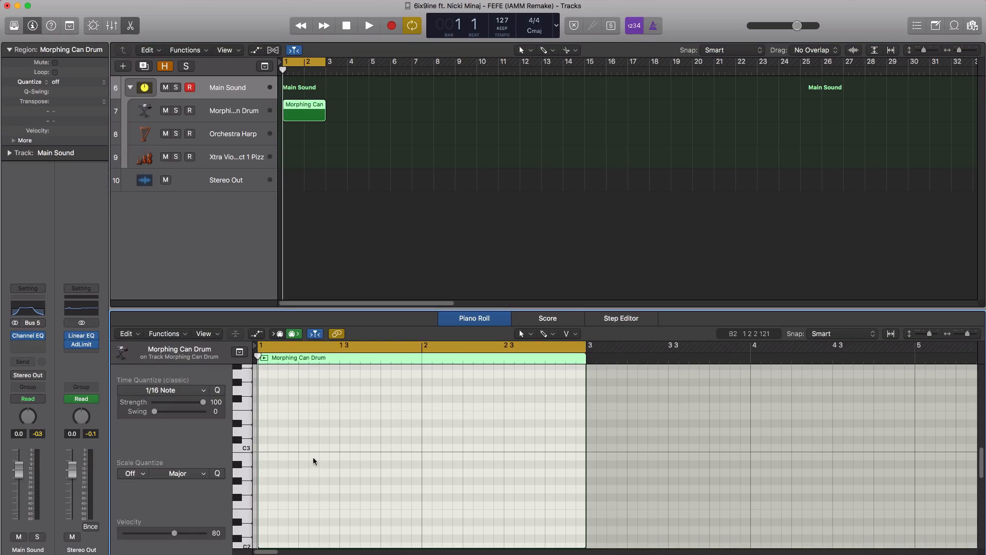
Add an eighth-note B2 at the region's start with velocity 80, copy it up to D#3, and play it back
scroll(313, 461, "down", 2)
left_click(265, 440, "super")
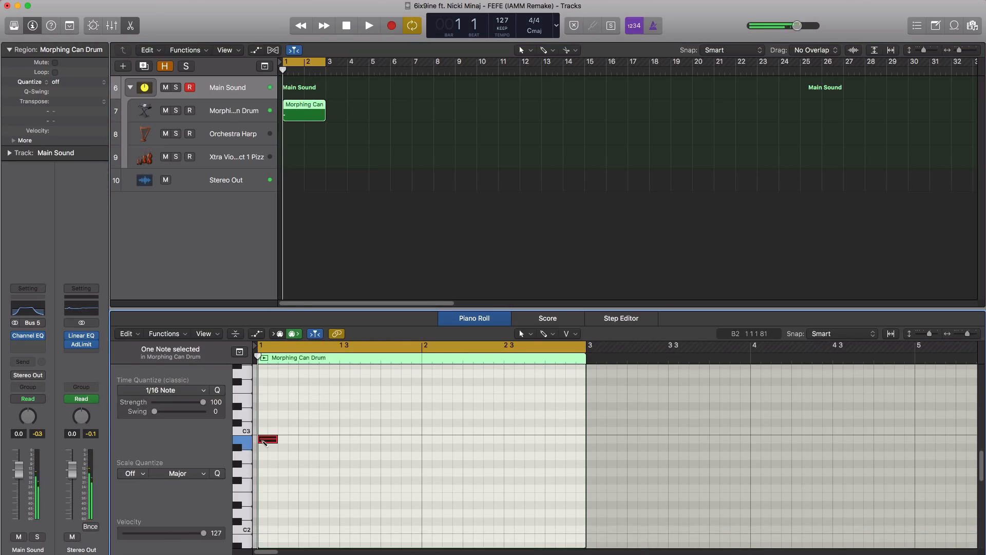
left_click_drag(204, 533, 180, 534)
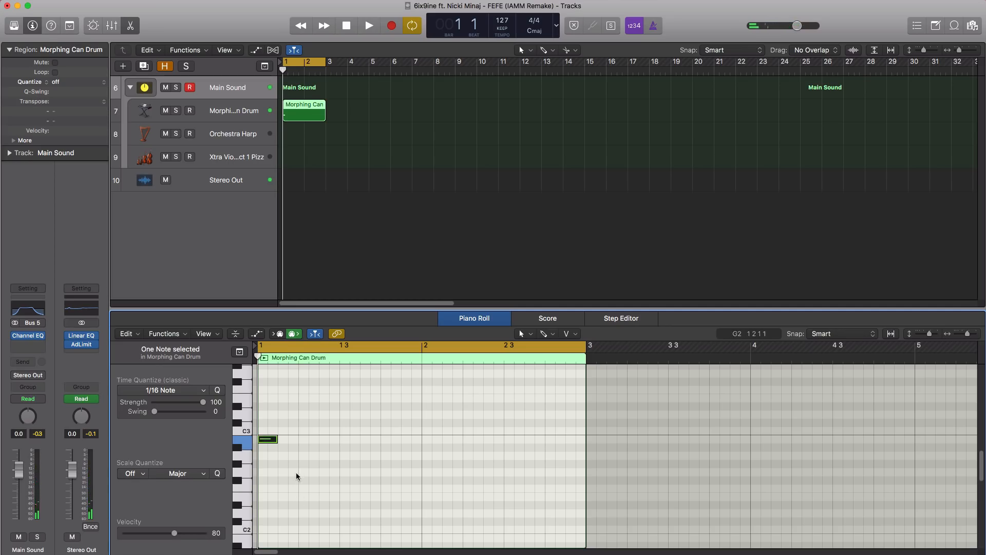
left_click_drag(272, 440, 273, 410)
key("space")
scroll(310, 445, "up", 3)
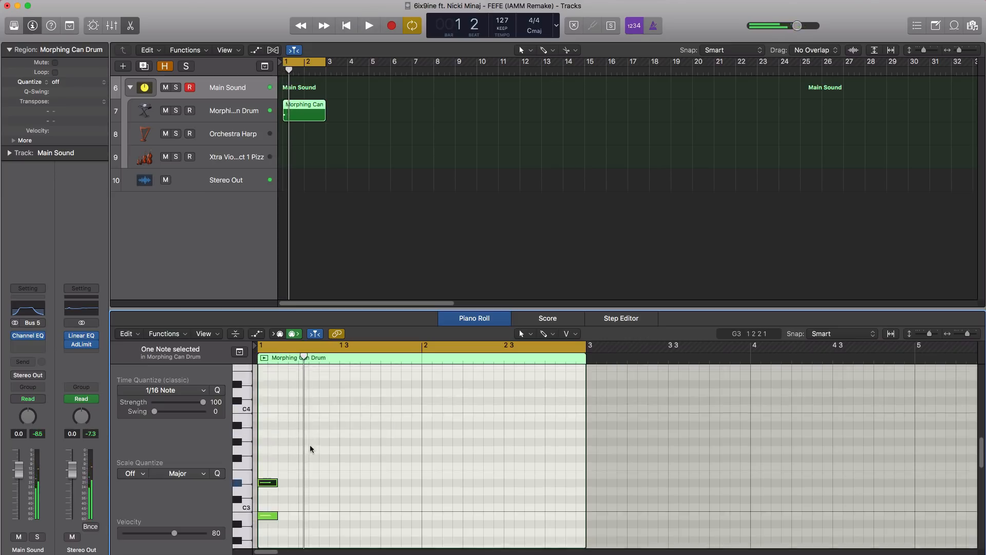
key("space")
Place eighth-note D#3 and F#3 pairs on beat 2 and its offbeat, and a D#3 and A#3 pair on beat 3
mouse_move(302, 461)
left_mouse_down()
mouse_move(279, 509)
mouse_move(260, 503)
mouse_move(308, 457)
mouse_move(312, 467)
left_mouse_up()
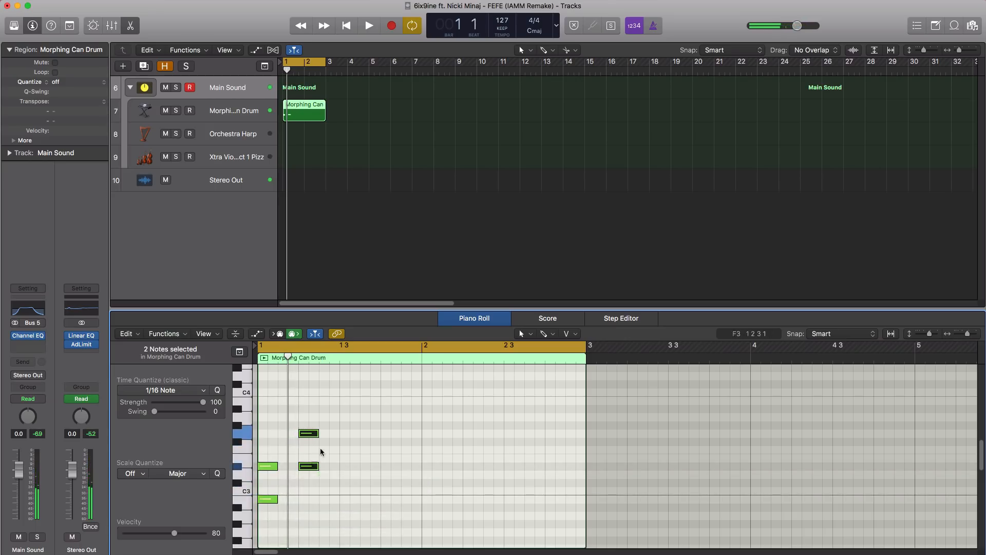
left_click(311, 449)
left_click_drag(309, 434, 347, 410)
key("space")
key("space")
left_click(310, 468, "shift")
key("space")
left_click(330, 466)
key("space")
key("space")
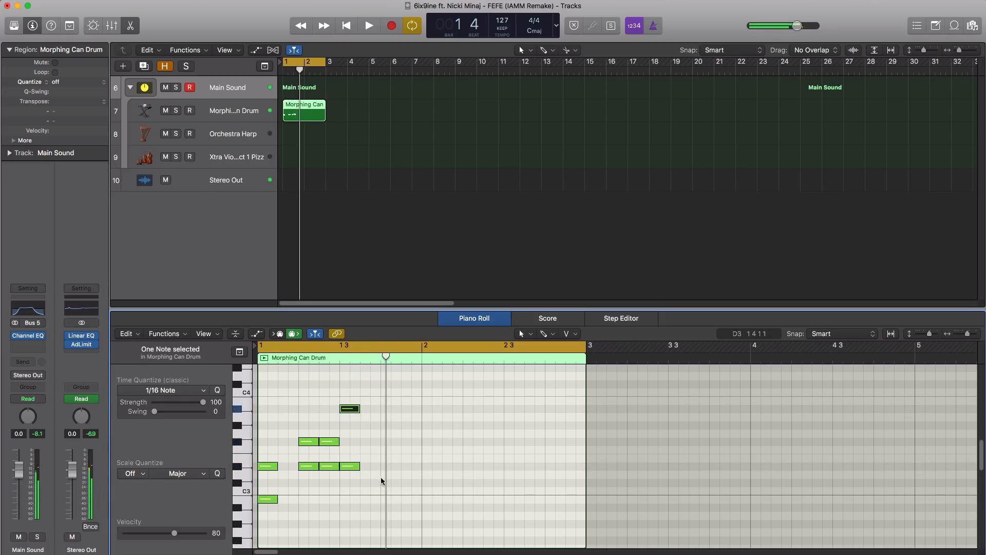
Copy the D#3 and F#3 pairs to beat 4 of bar 1 and its offbeat, and play the bar
left_click(326, 466)
left_click(326, 441, "shift")
left_click_drag(326, 442, 410, 443)
key("space")
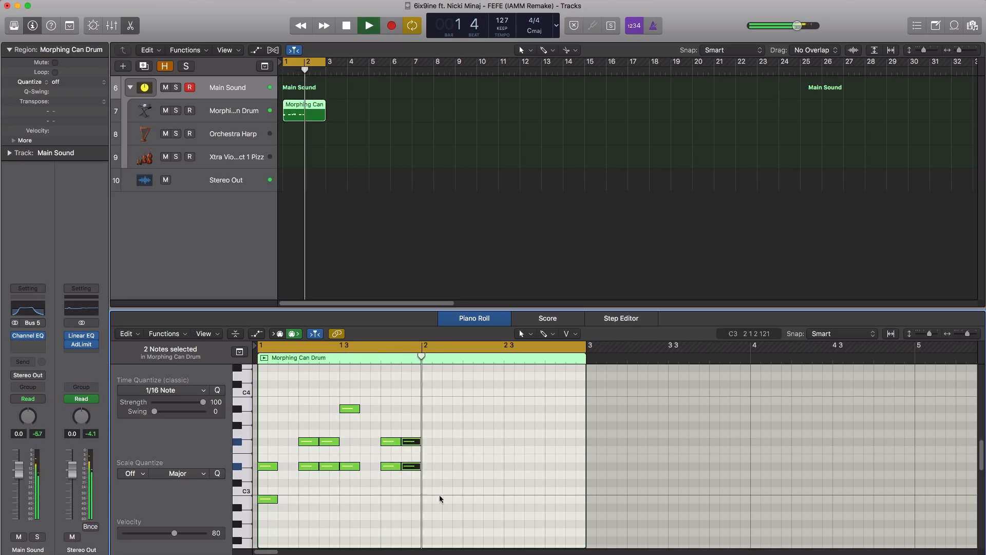
key("space")
Duplicate all of bar 1's notes into bar 2 and listen to the two-bar loop
left_click_drag(461, 523, 259, 396)
left_click_drag(272, 501, 431, 503)
key("space")
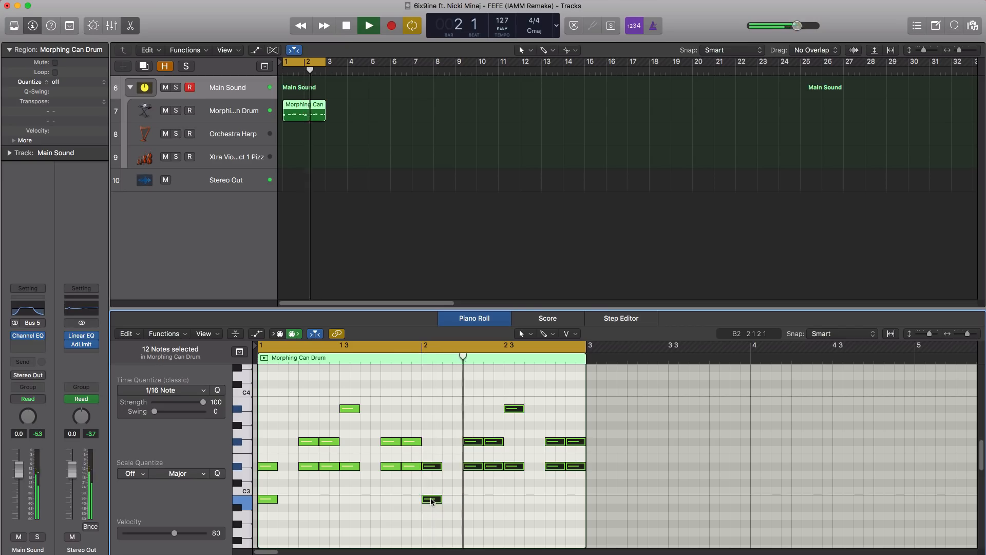
key("space")
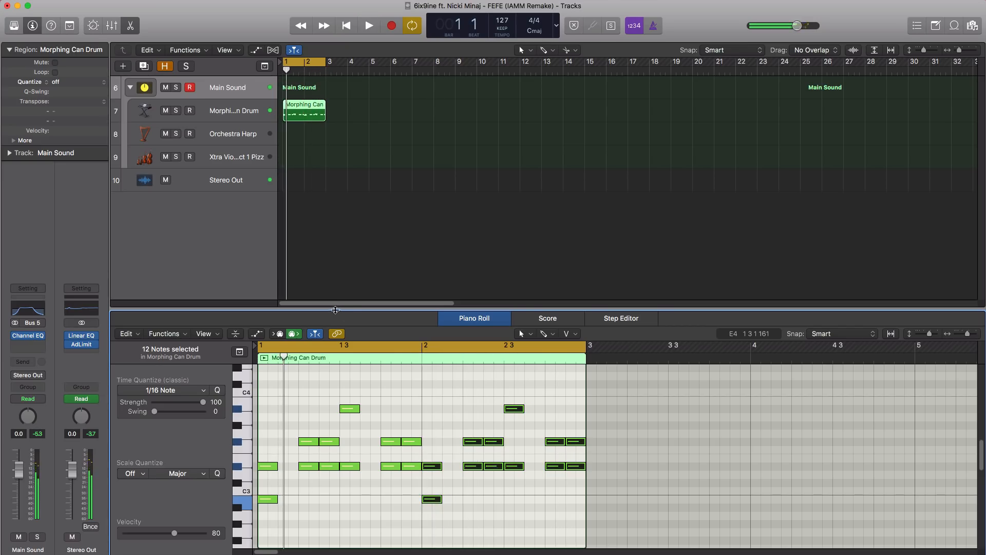
Copy the Morphing Can Drum region onto the Orchestra Harp track at bar 1 and play both together
left_click_drag(304, 112, 307, 136)
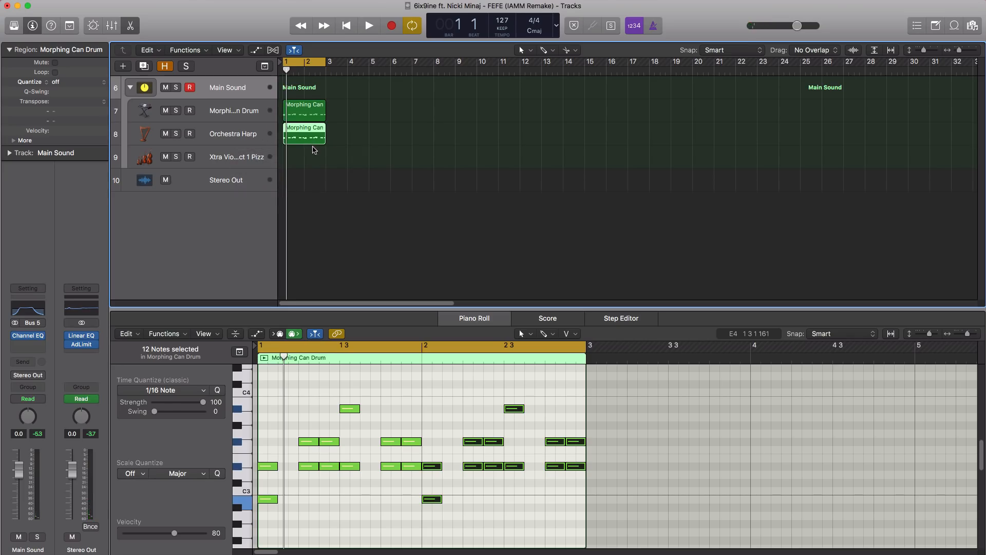
key("space")
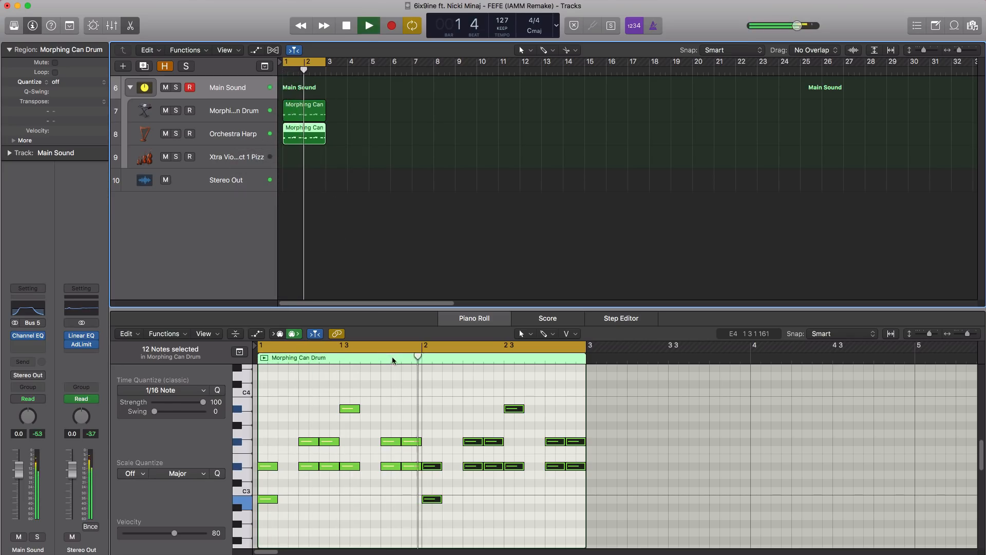
key("space")
Mute the two low B2 notes in the Orchestra Harp region and listen to the result
left_click_drag(457, 492, 265, 498)
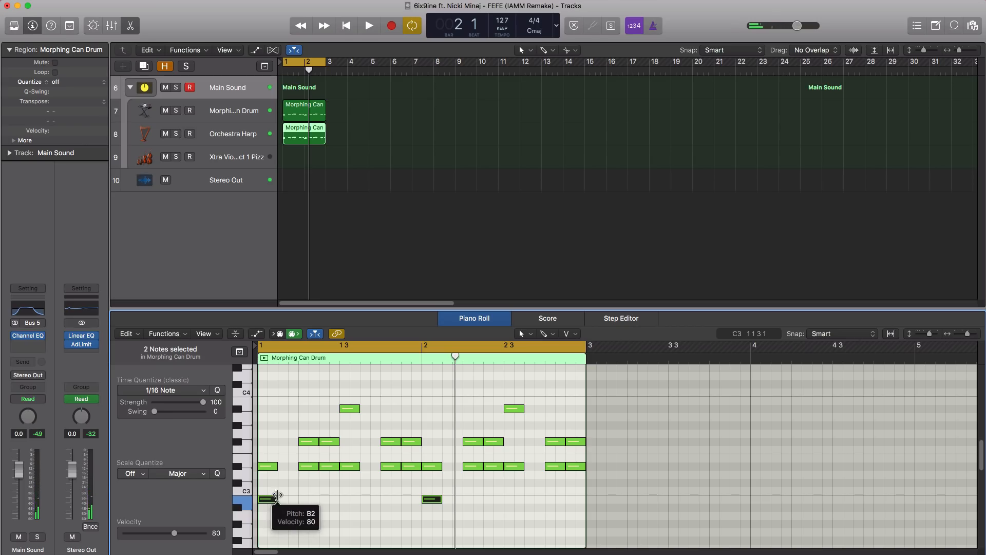
key("ctrl+m")
key("space")
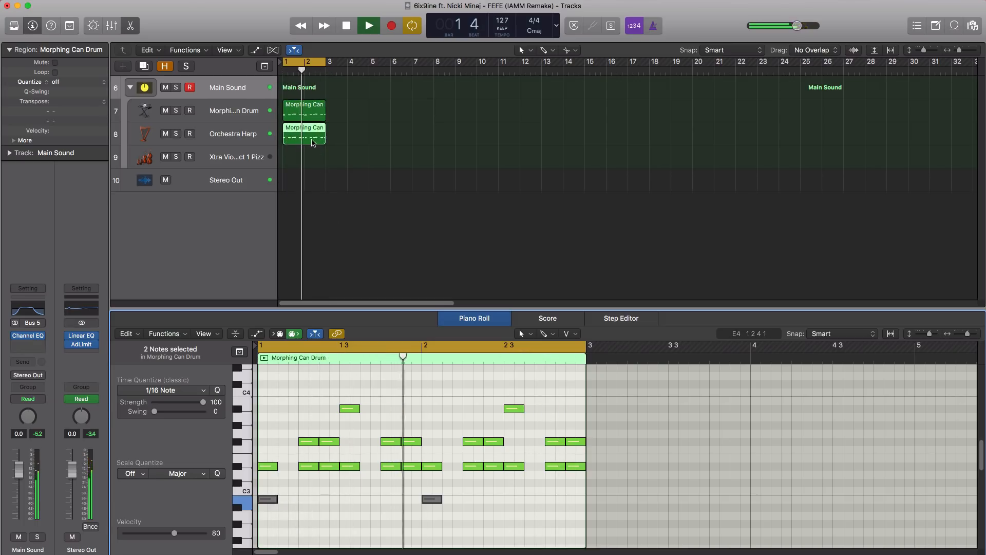
key("space")
Copy the Morphing Can Drum region onto the Xtra Violin Sect 1 Pizz track at bar 1 and play all three layers
left_click(315, 116)
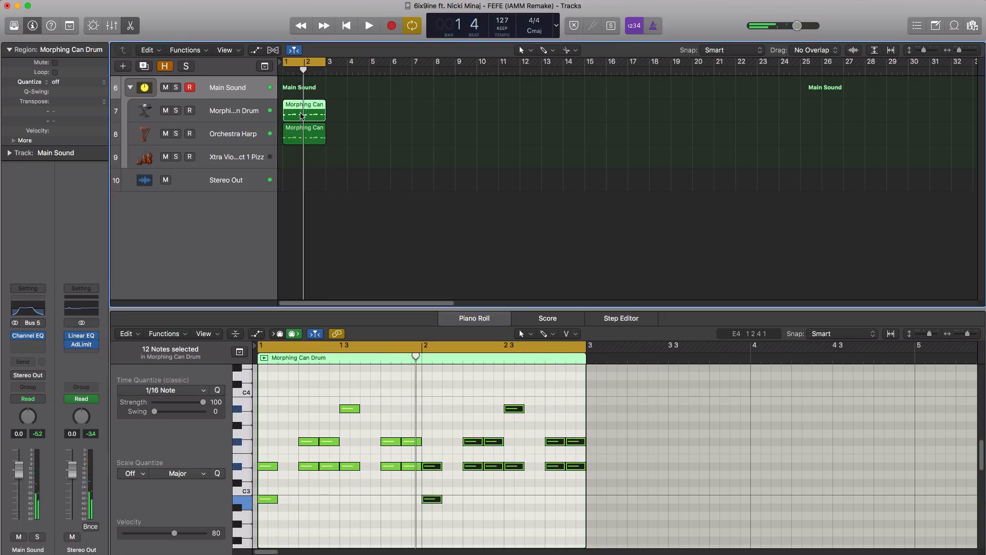
left_click_drag(302, 115, 303, 162)
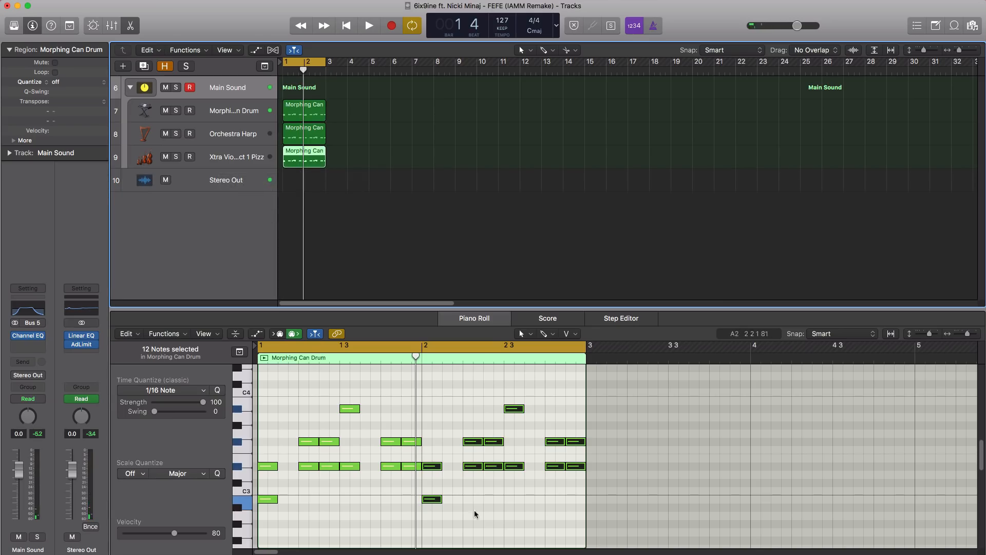
left_click_drag(460, 524, 282, 491)
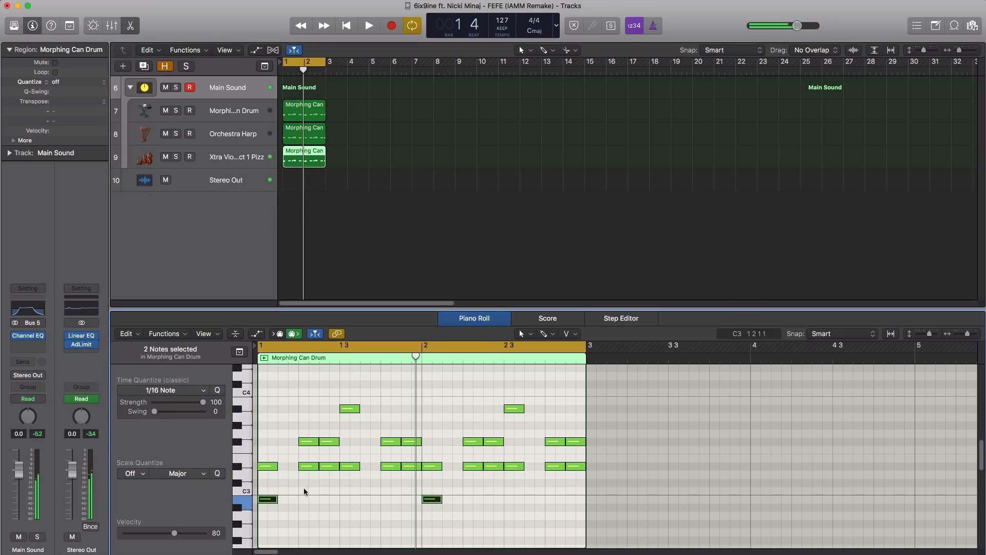
left_click(318, 490)
key("space")
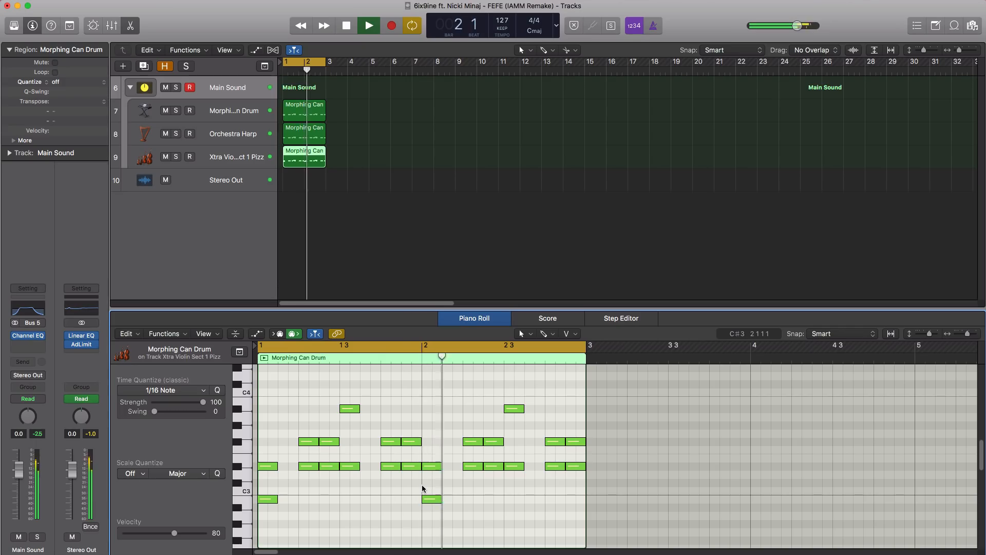
key("space")
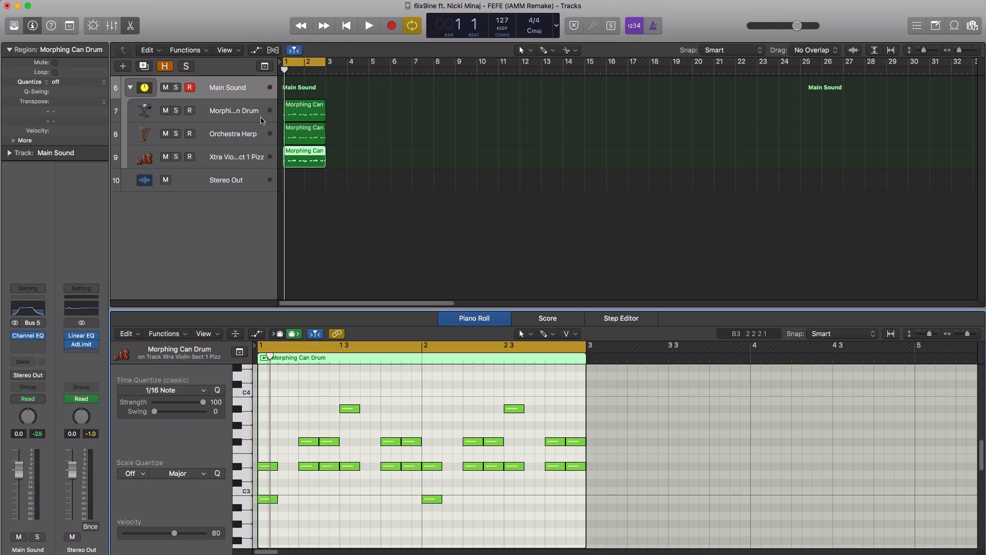
Add a new software instrument track and load the ES2 synthesizer on it
left_click(123, 66)
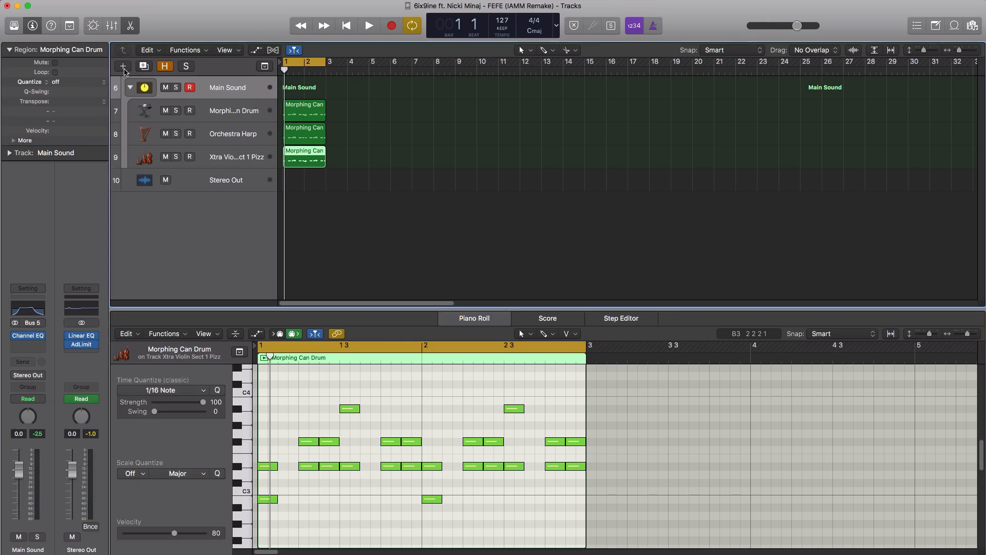
key("Return")
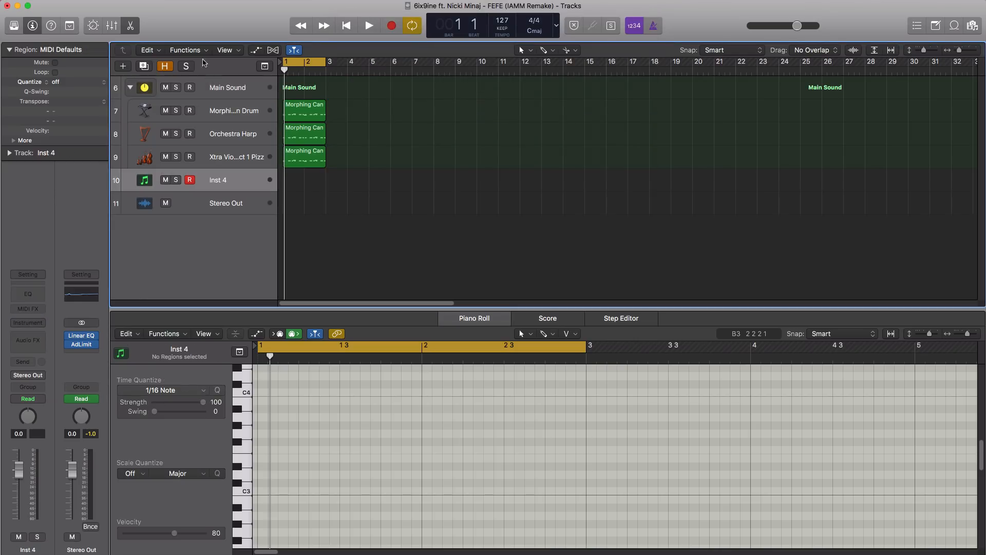
left_click(28, 323)
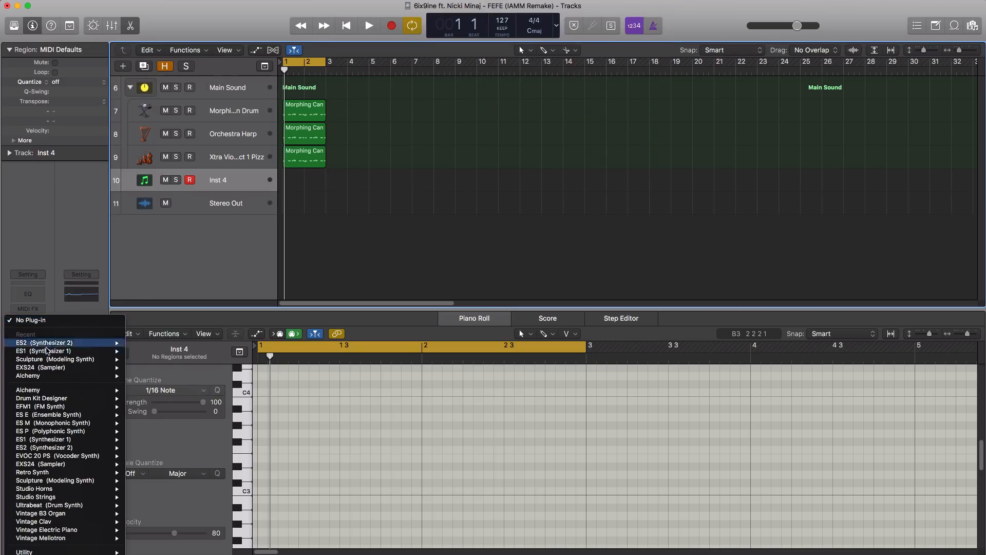
left_click(48, 346)
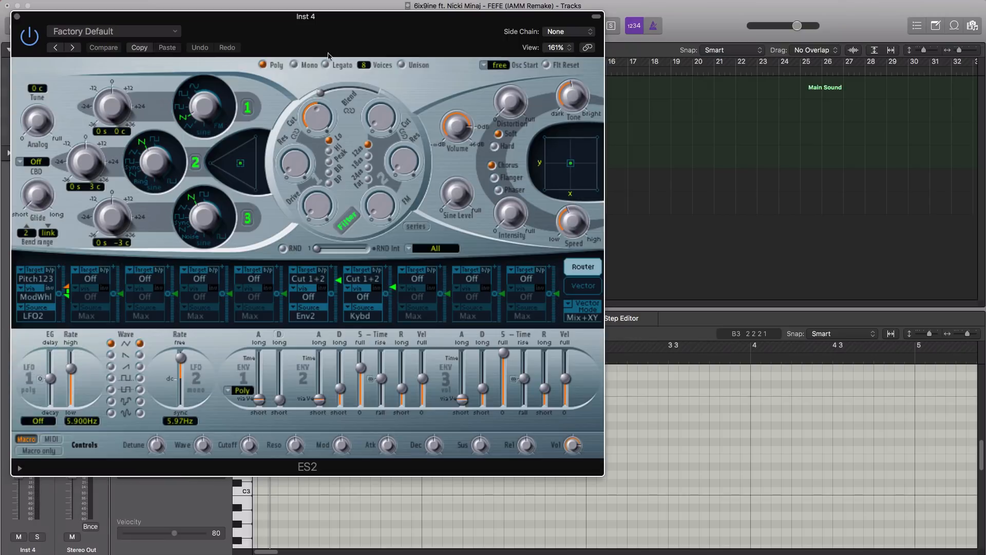
left_click_drag(324, 44, 416, 41)
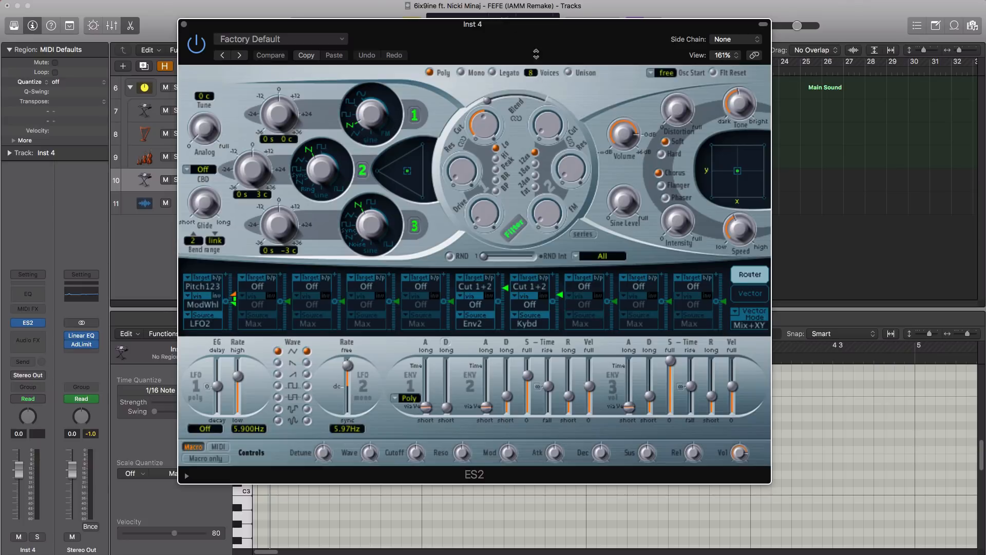
left_click_drag(531, 49, 496, 53)
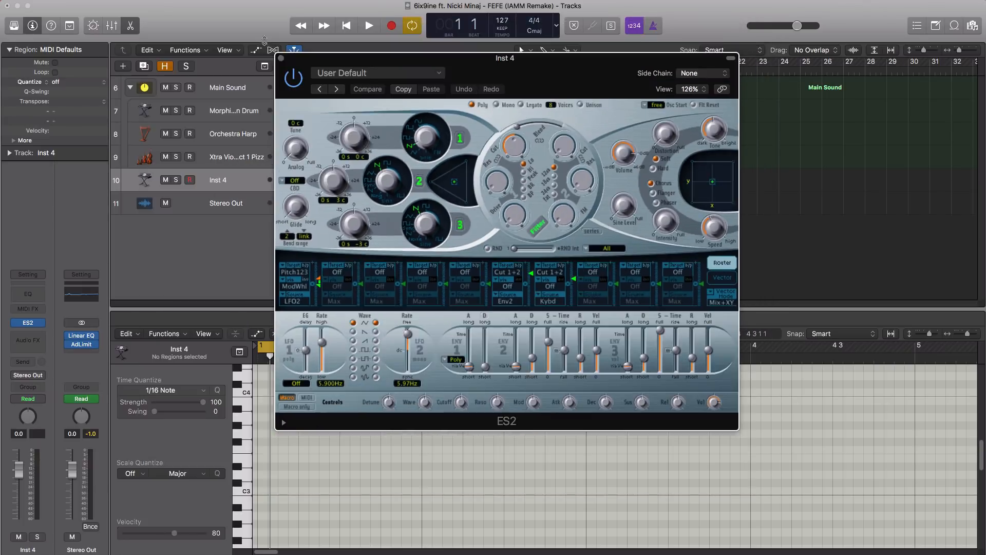
left_click(281, 58)
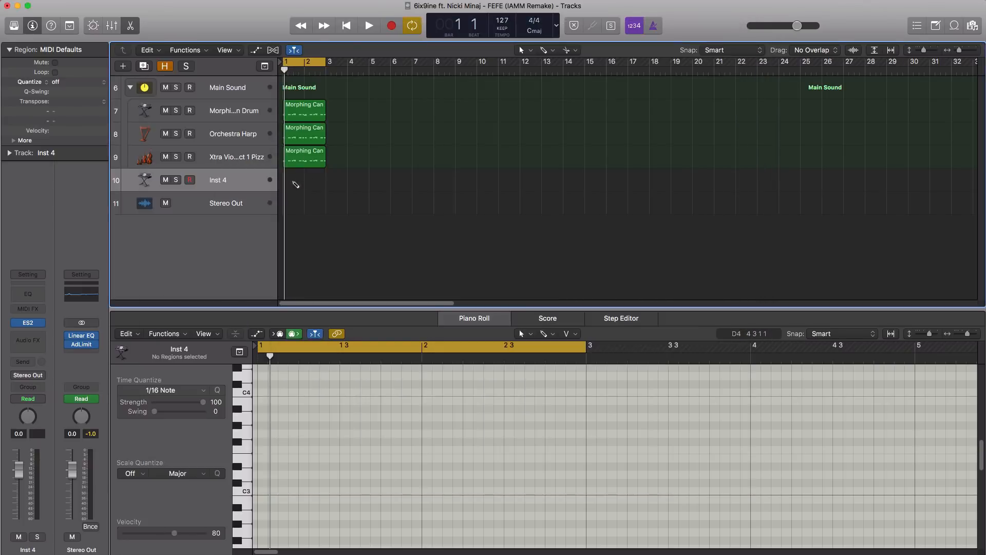
Create a two-bar region at bar 1 on the ES2 track and audition the Morphing Can Drum region's opening notes for reference
left_click(296, 185)
left_click_drag(300, 186, 325, 186)
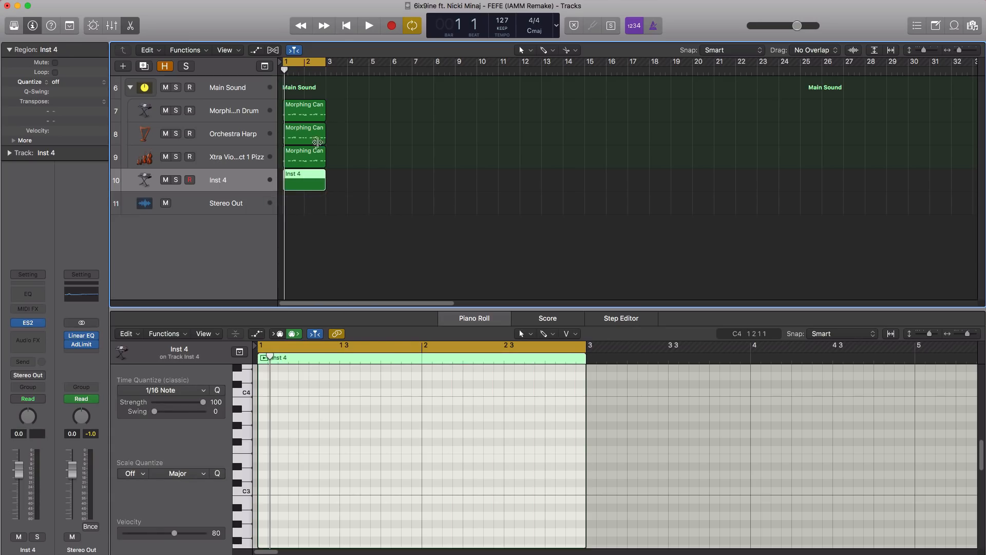
left_click(305, 118)
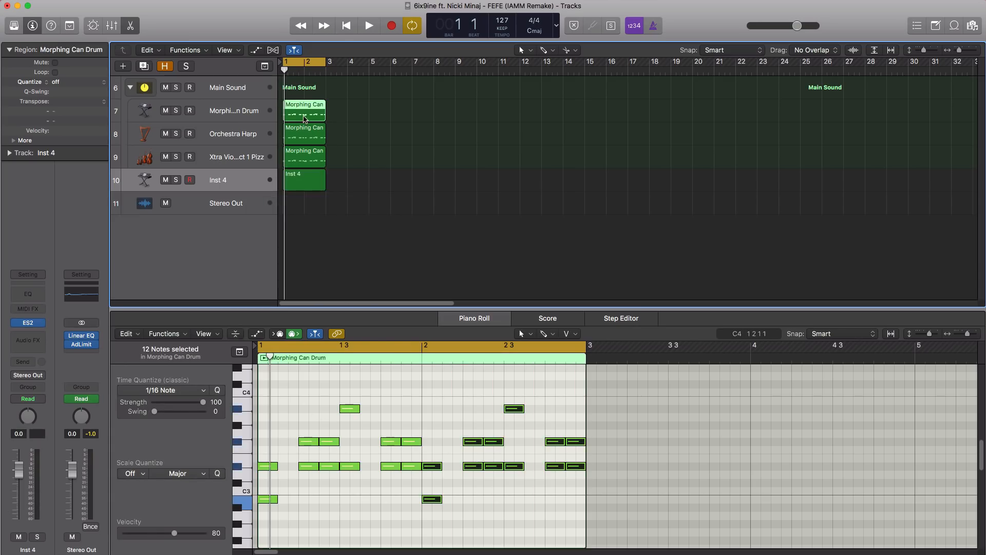
left_click(268, 466)
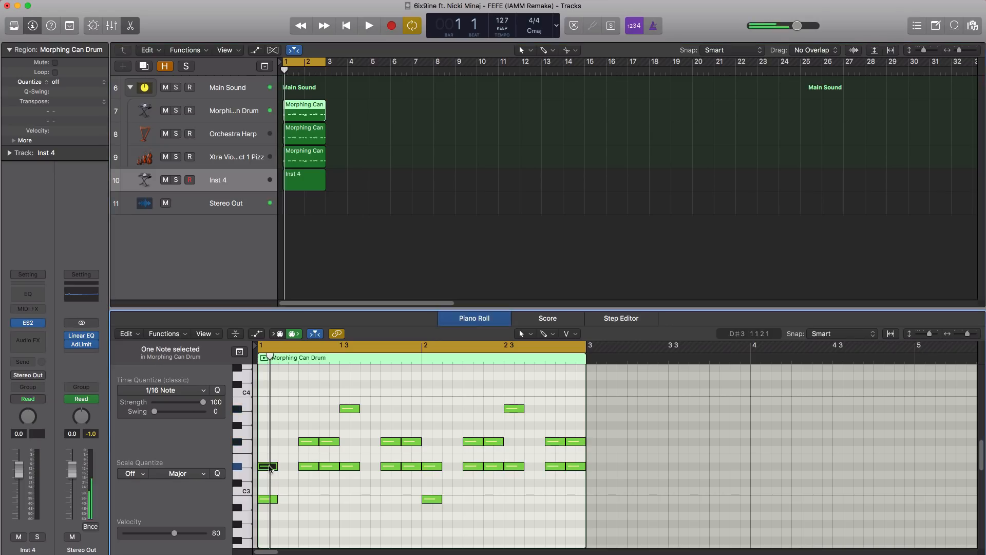
left_click(268, 500)
Add eighth-note B2s in the ES2 region at the start of bar 1, the start of bar 2 and the following offbeat, and play them
left_click(301, 184)
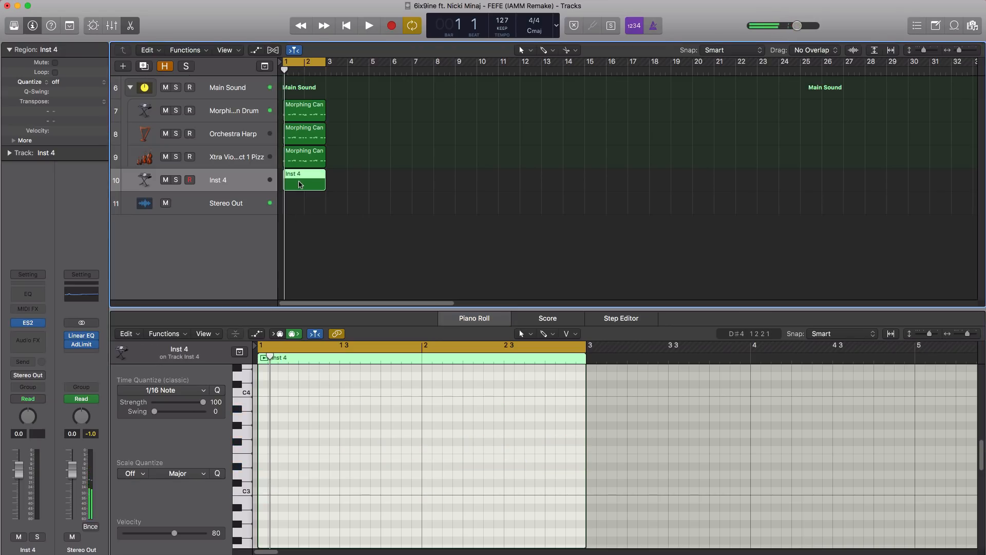
left_click(259, 500)
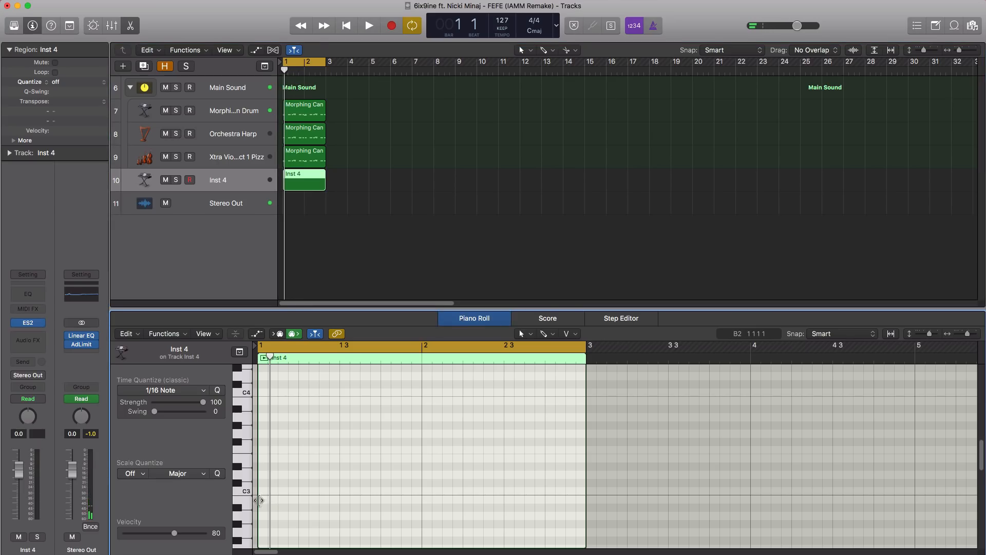
left_click(268, 499)
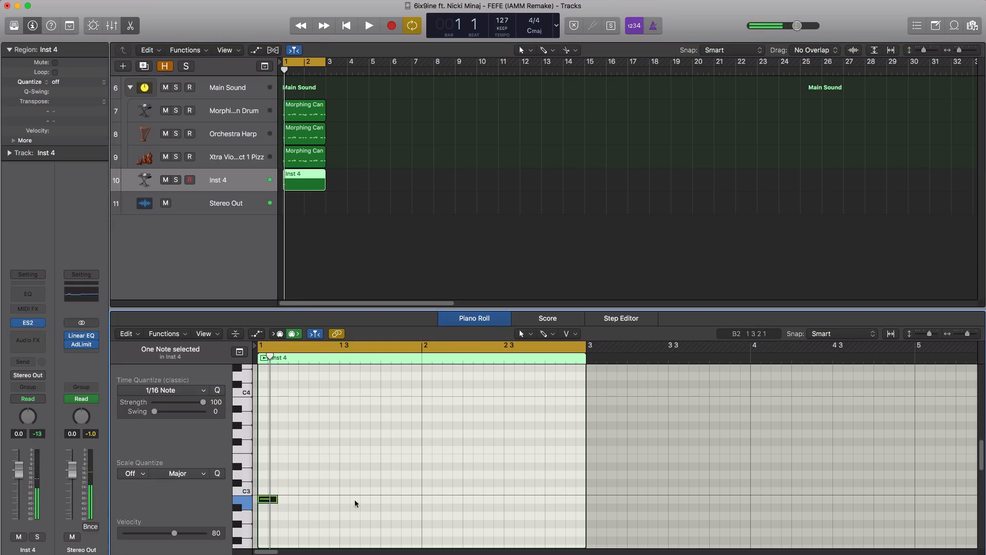
left_click(426, 499)
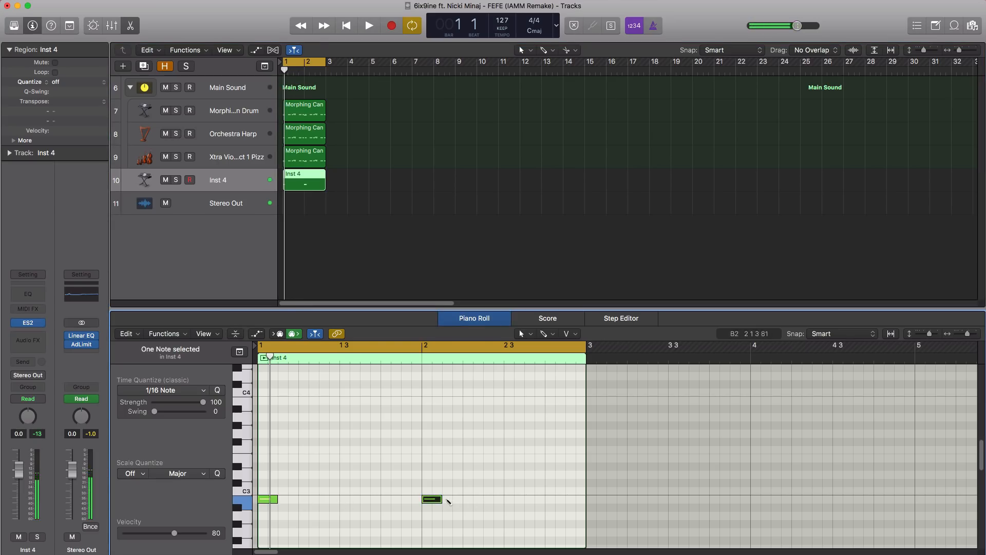
left_click(447, 500)
key("space")
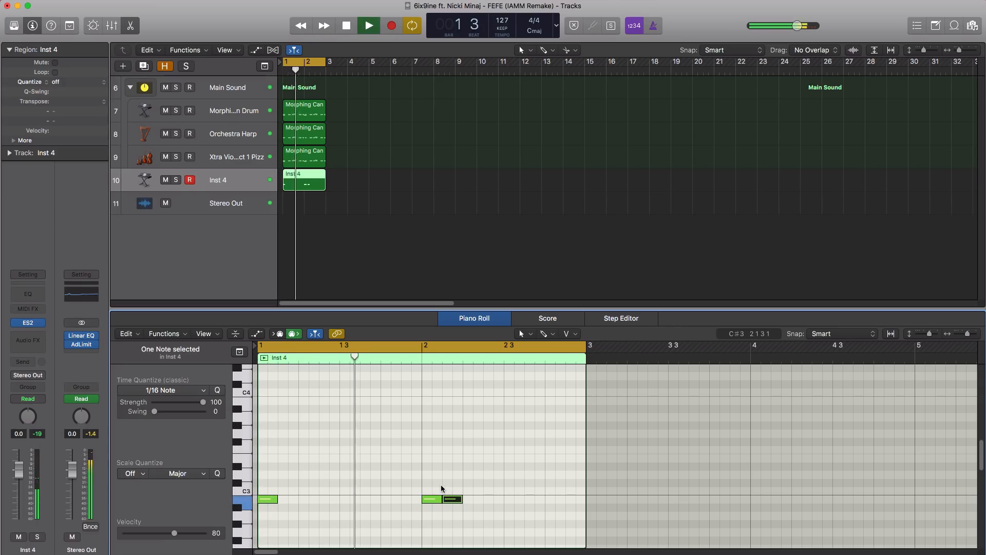
key("space")
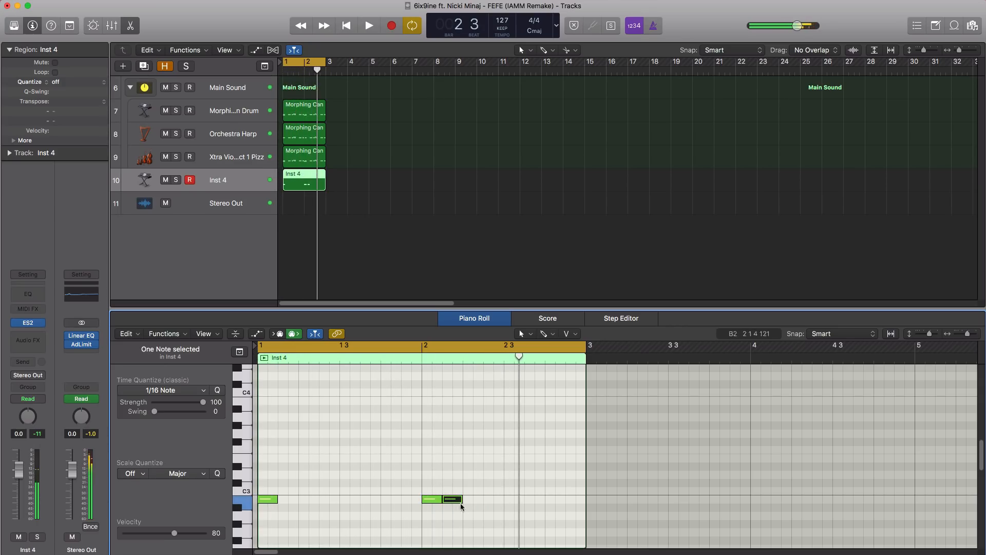
Transpose the three ES2 notes down two octaves from B2 to B0 and play the loop
left_click_drag(479, 513, 259, 489)
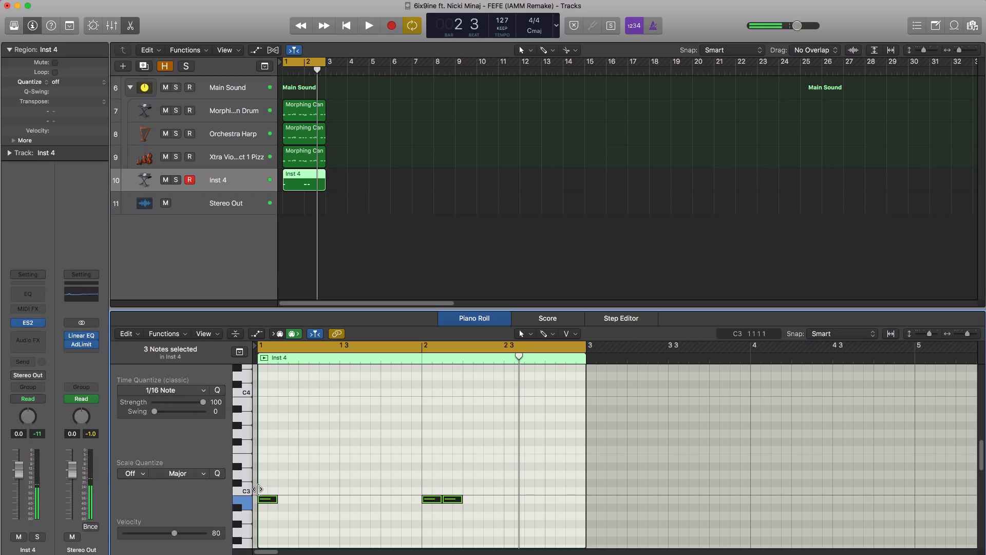
key("Delete")
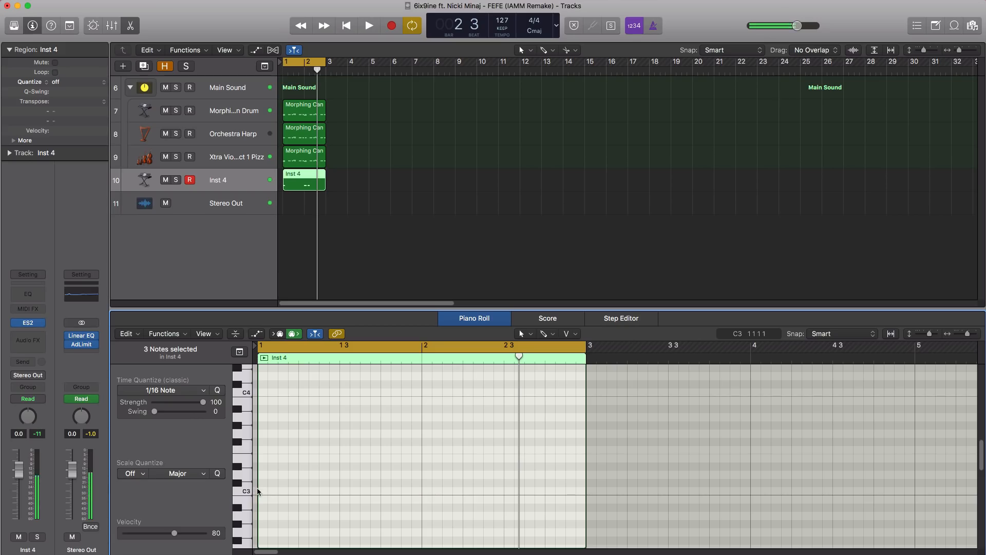
scroll(448, 483, "down", 10)
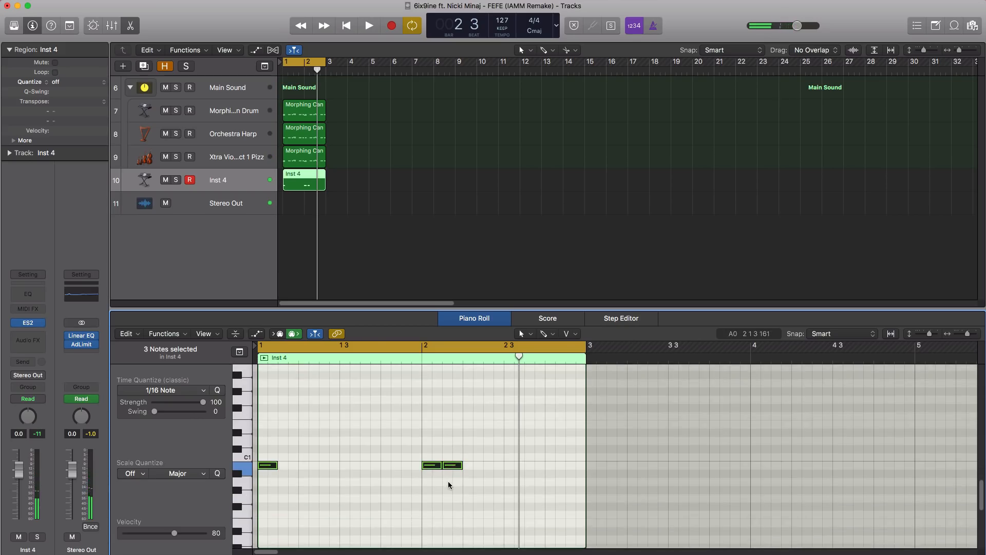
key("space")
scroll(441, 482, "down", 3)
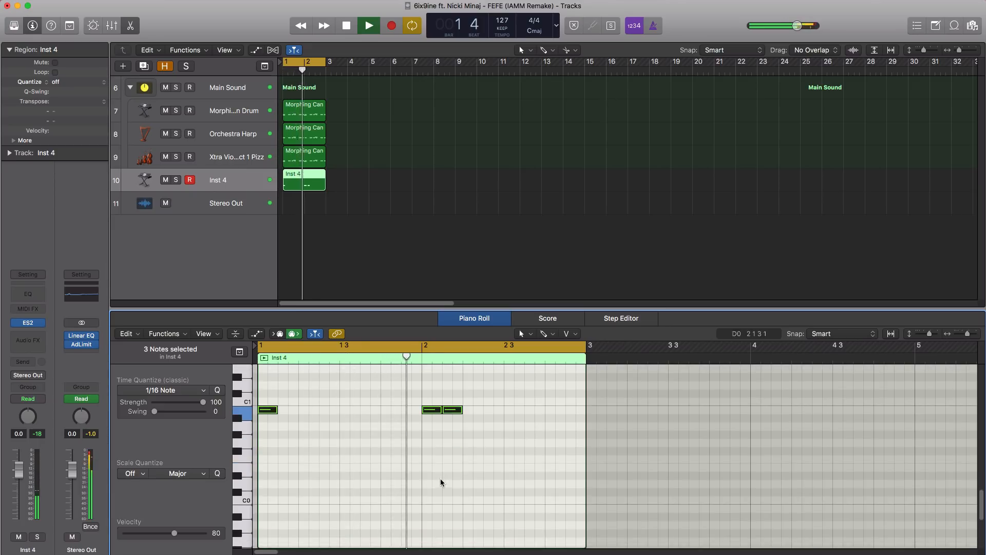
key("space")
Copy the three B0 notes one octave lower to B-1, keeping their timing, and play both octaves together
left_click_drag(271, 413, 271, 509)
key("space")
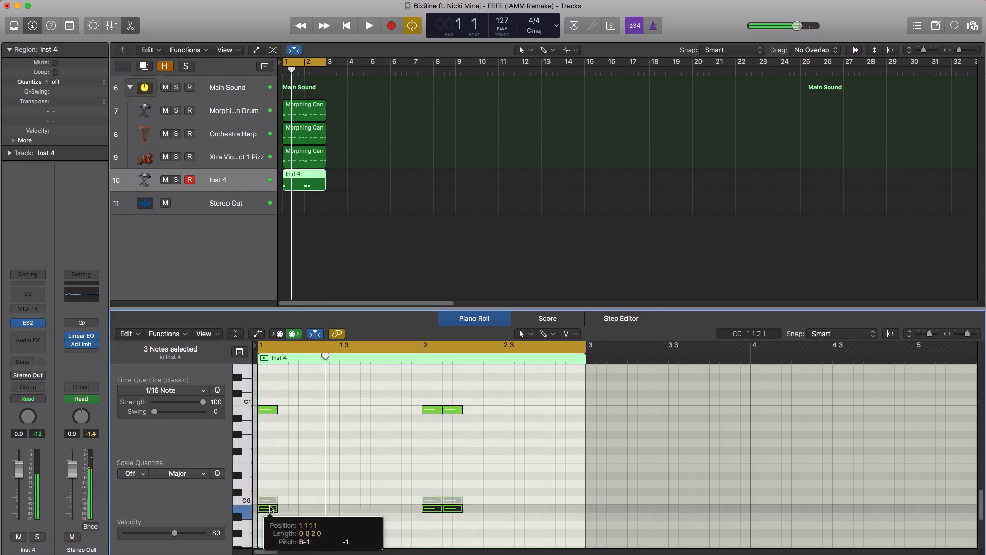
key("space")
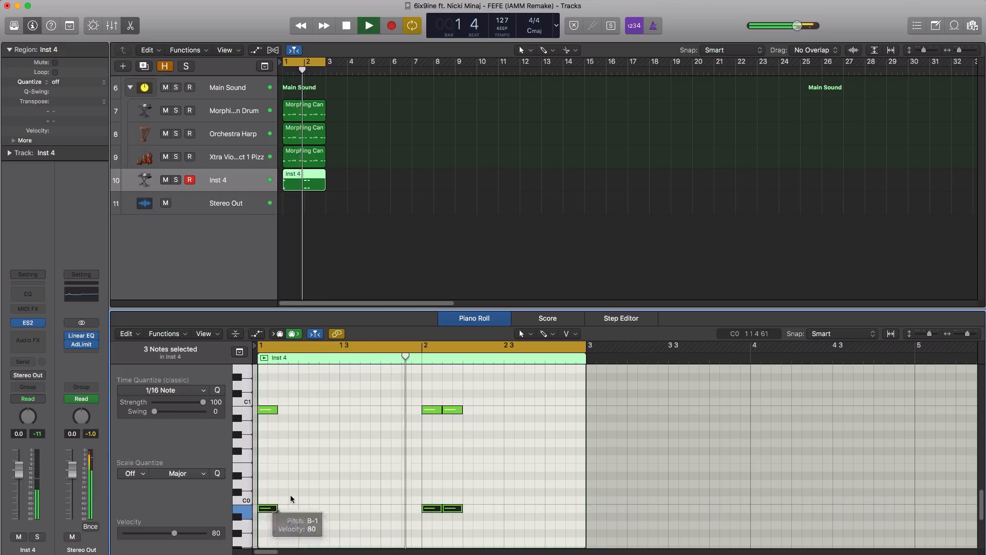
mouse_move(31, 328)
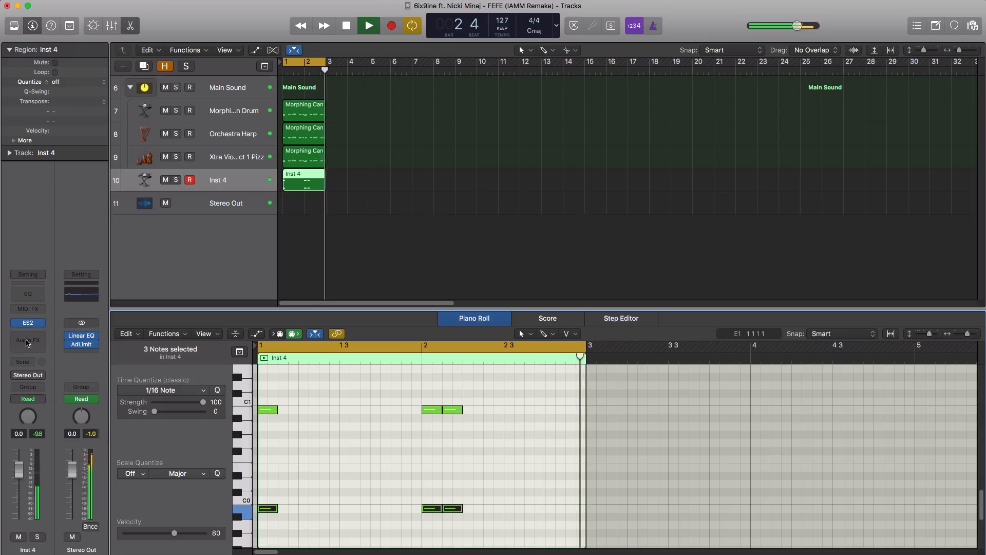
key("space")
Open the ES2 synthesizer on Inst 4 and try adjusting envelope 3's attack while auditioning the loop
left_click(28, 323)
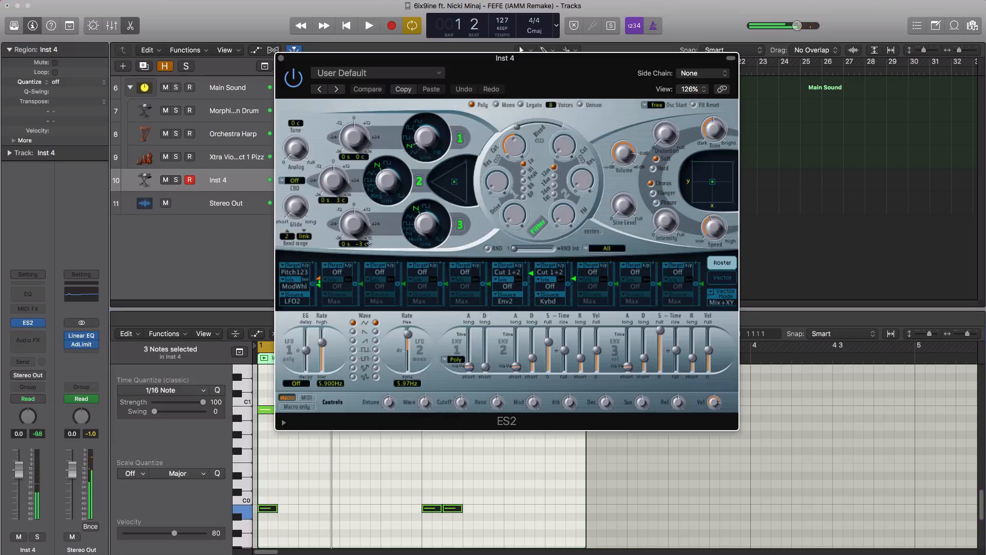
left_click_drag(542, 82, 538, 79)
key("space")
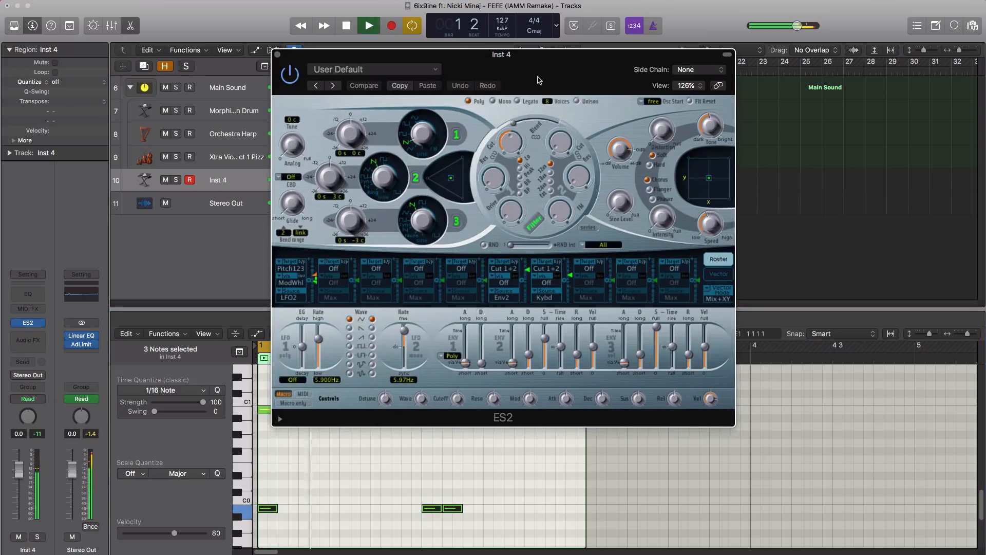
key("space")
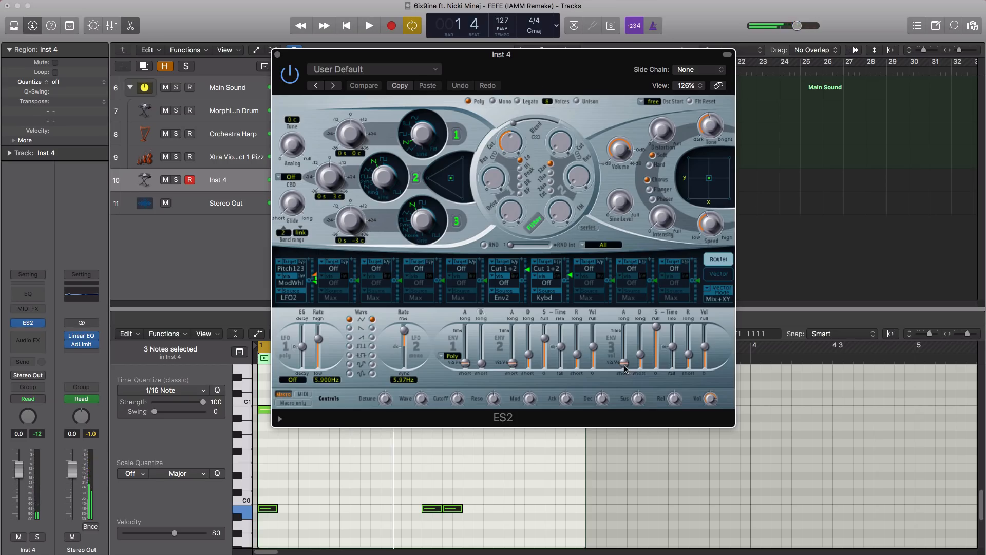
left_click(625, 369)
key("space")
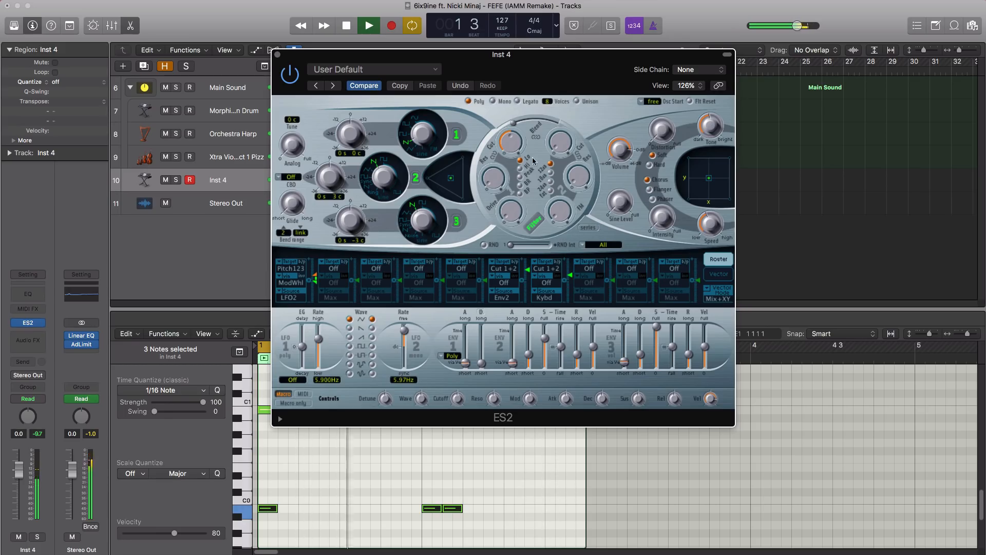
key("space")
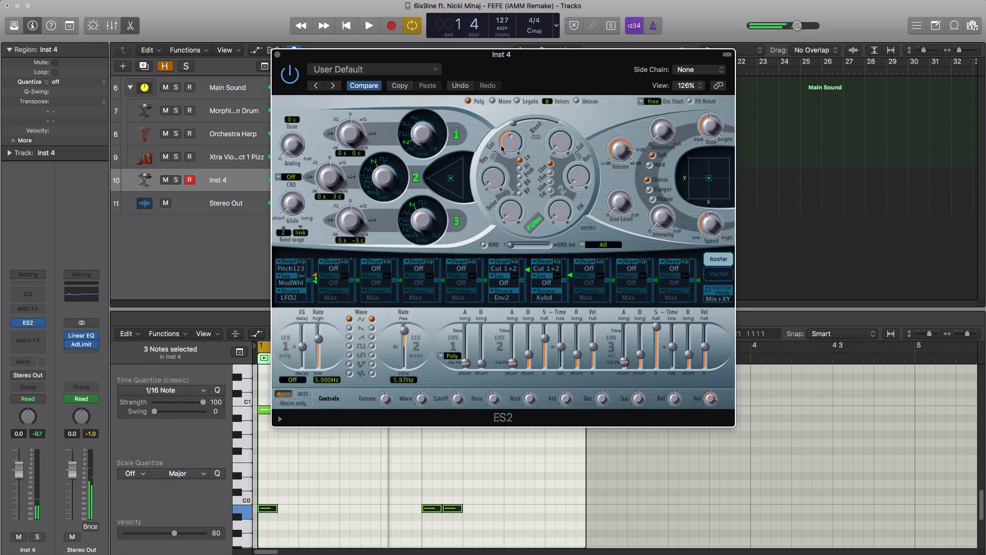
Lower the ES2's filter 1 cutoff to 0.126 and audition the darker sound
mouse_move(502, 149)
left_mouse_down()
mouse_move(506, 170)
mouse_move(509, 154)
left_mouse_up()
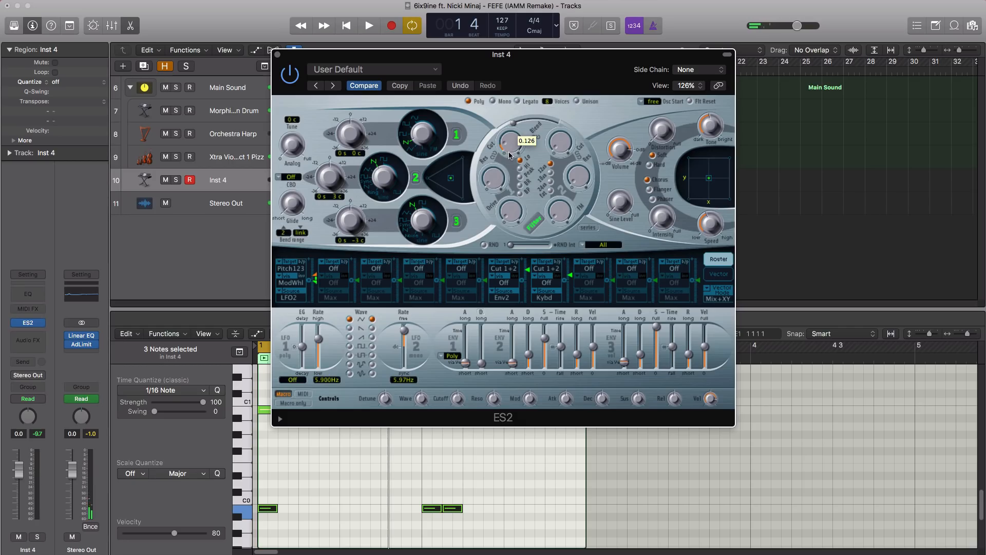
key("space")
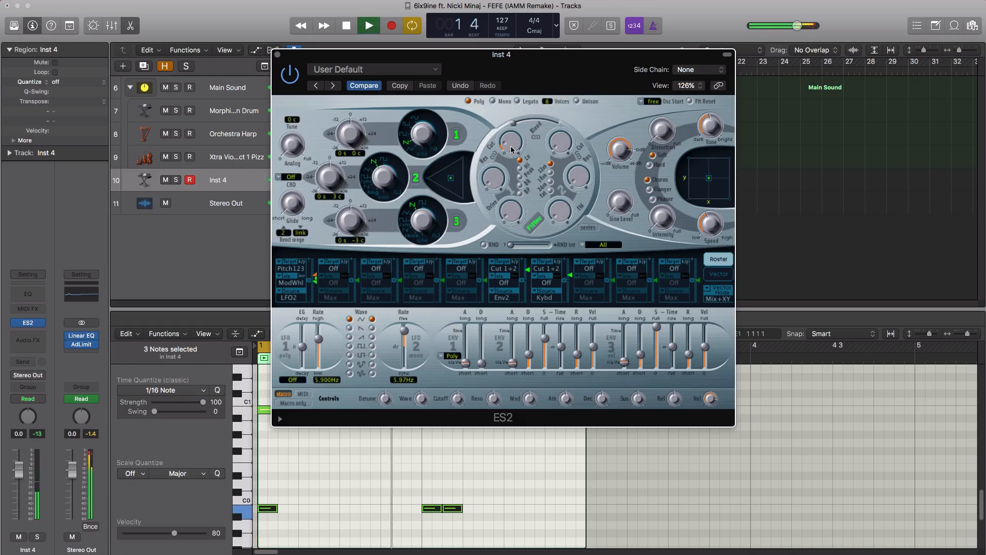
key("space")
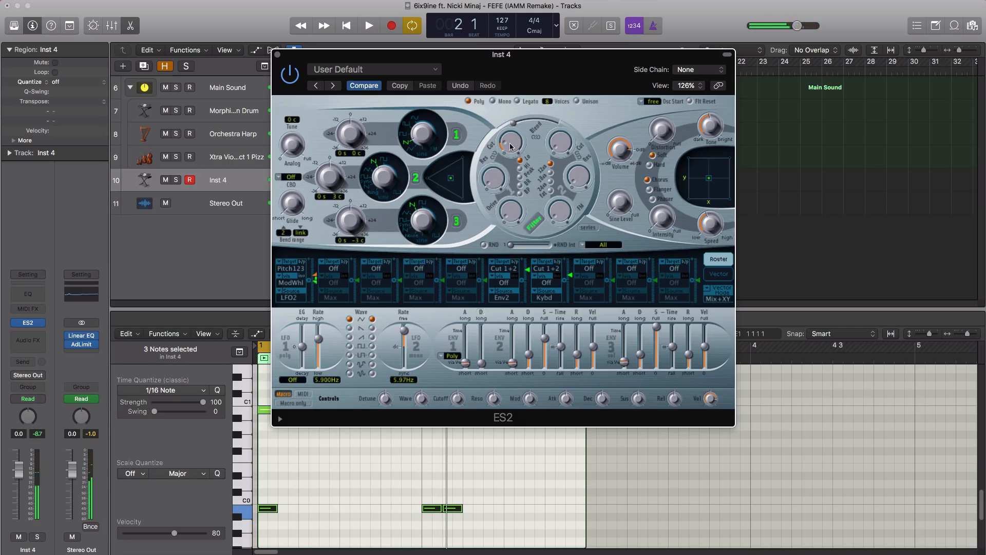
Turn up the drive of the ES2's filter 1, play the loop and close the synthesizer
key("space")
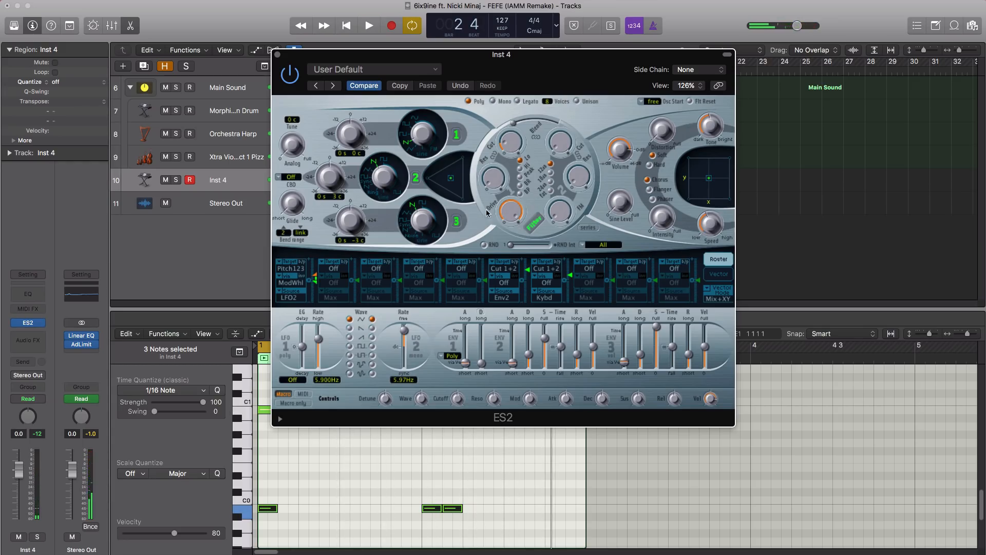
key("space")
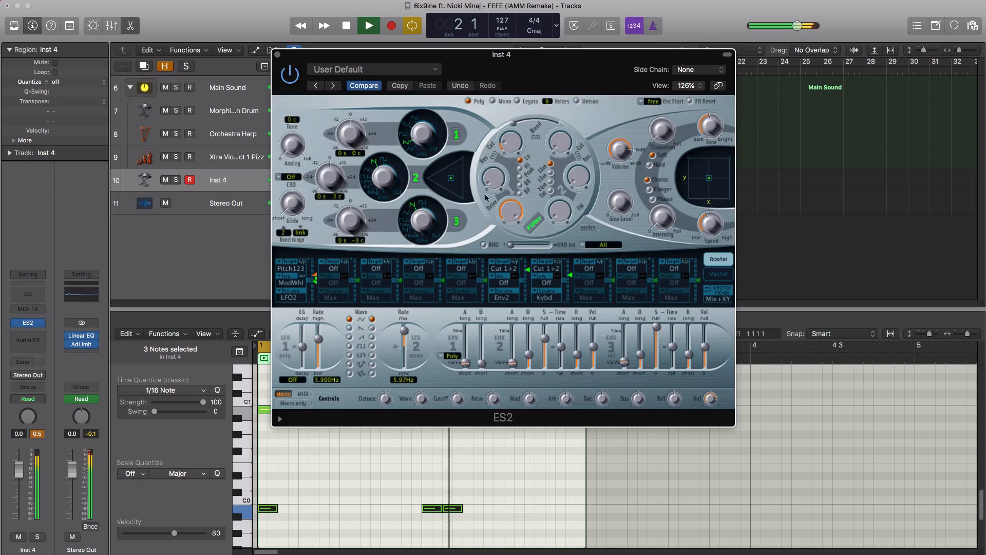
key("space")
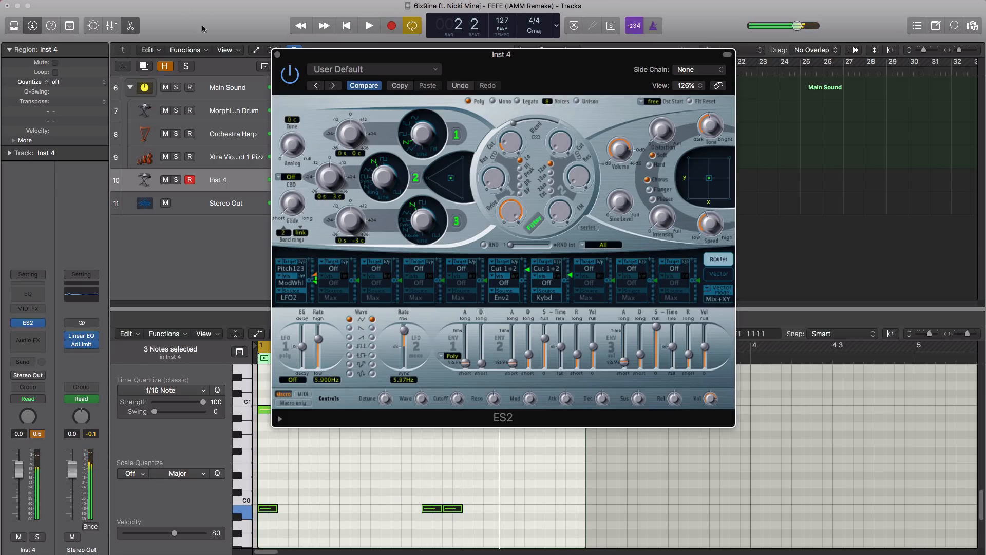
left_click(277, 55)
Insert a stereo Overdrive effect on the Inst 4 channel and audition it with the loop
left_click(43, 336)
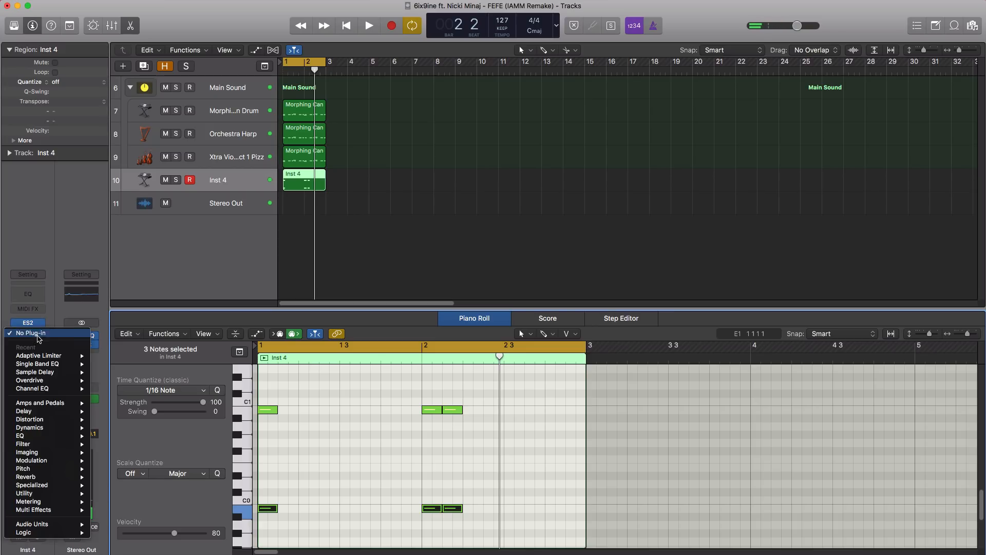
mouse_move(45, 381)
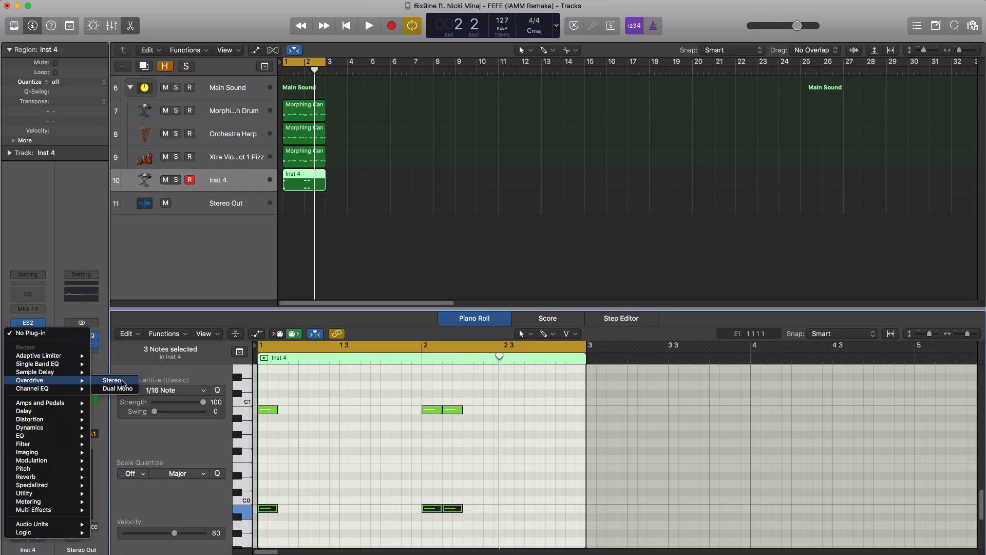
left_click(123, 382)
key("space")
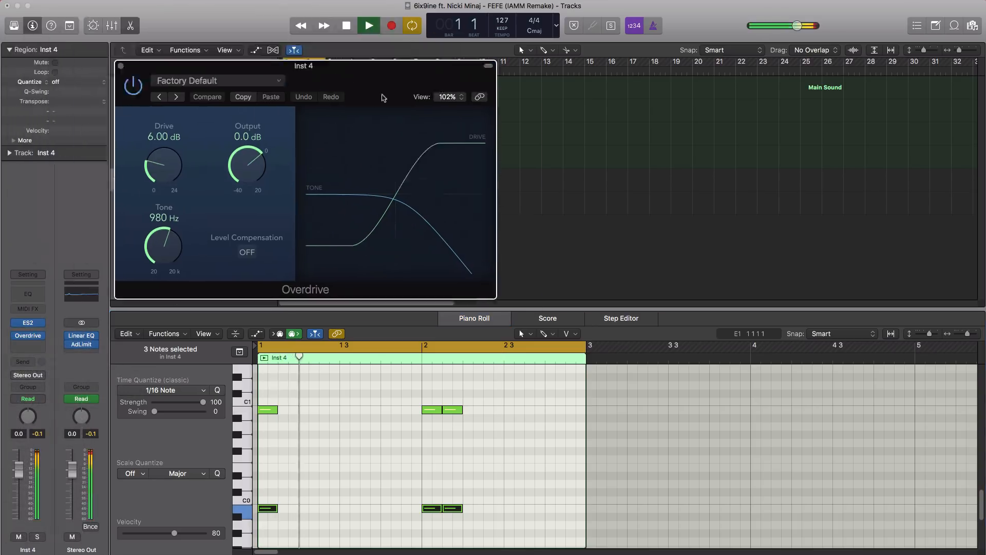
left_click_drag(383, 98, 539, 184)
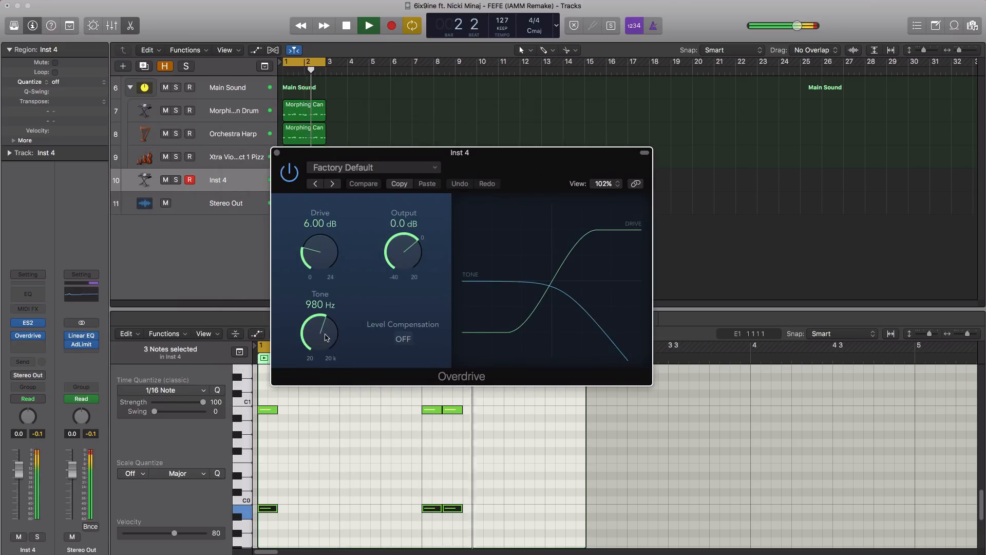
key("space")
Set the Overdrive's tone to 200 Hz and audition the loop
mouse_move(325, 337)
left_mouse_down()
mouse_move(322, 351)
mouse_move(317, 313)
mouse_move(316, 330)
left_mouse_up()
key("space")
key("space")
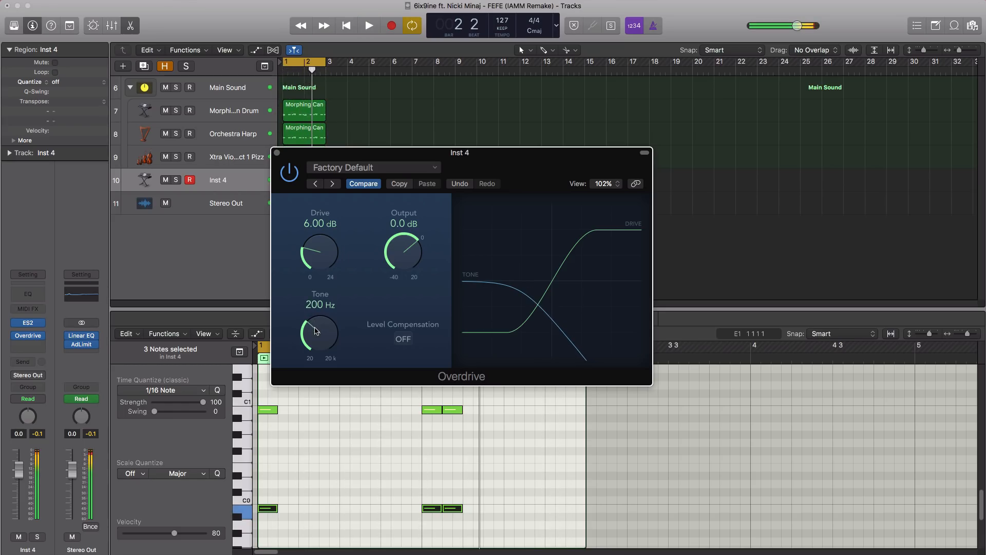
key("space")
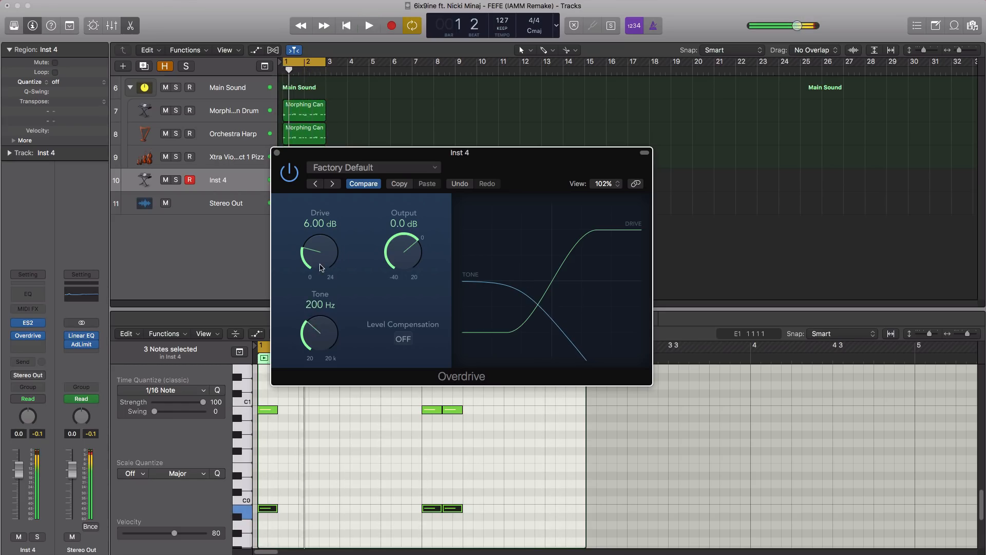
Try 15 dB of Overdrive drive during playback, settle on 12 dB and close the effect
key("space")
left_click_drag(317, 259, 320, 246)
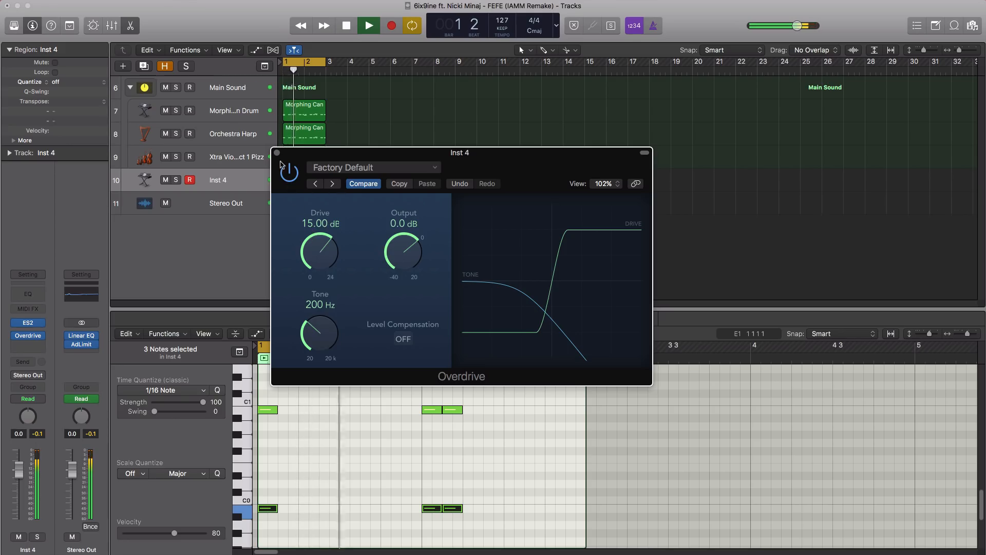
left_click_drag(321, 246, 319, 273)
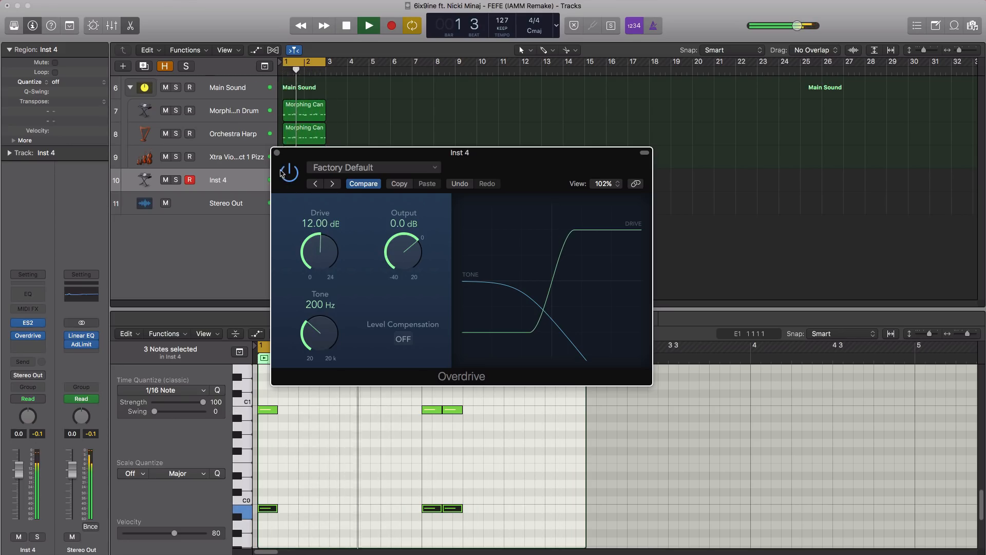
key("space")
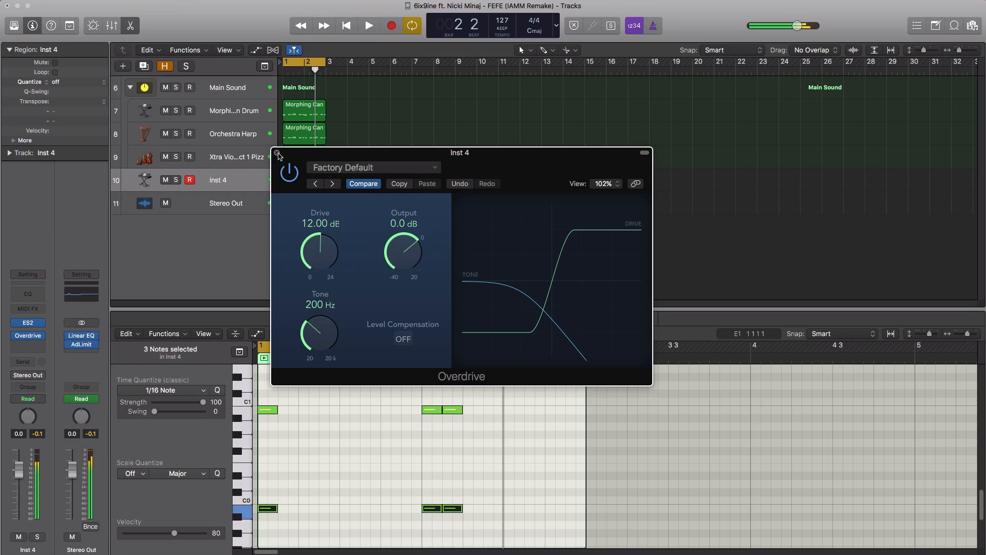
left_click(277, 152)
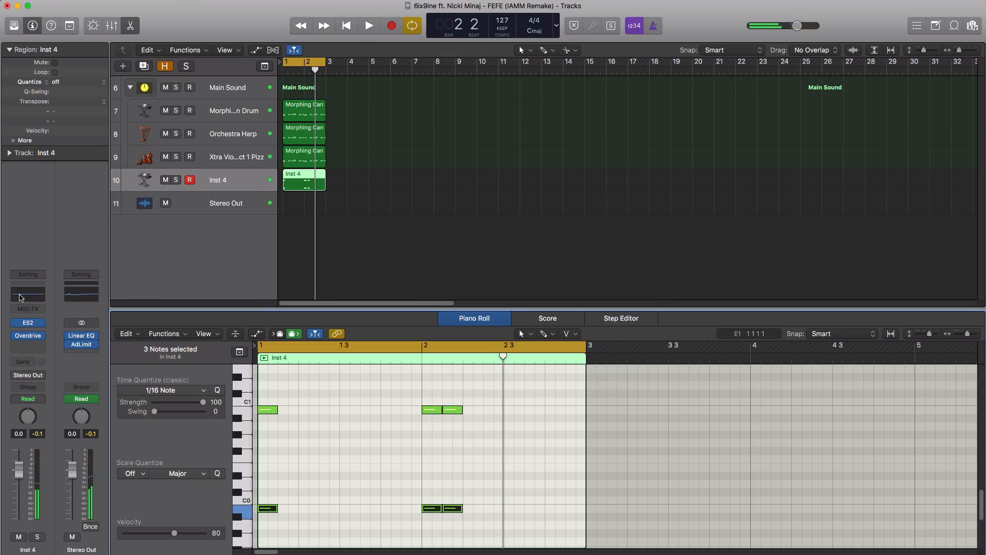
Add a Channel EQ to Inst 4 and set its high-cut filter to 375 Hz while the loop plays
left_click(21, 297)
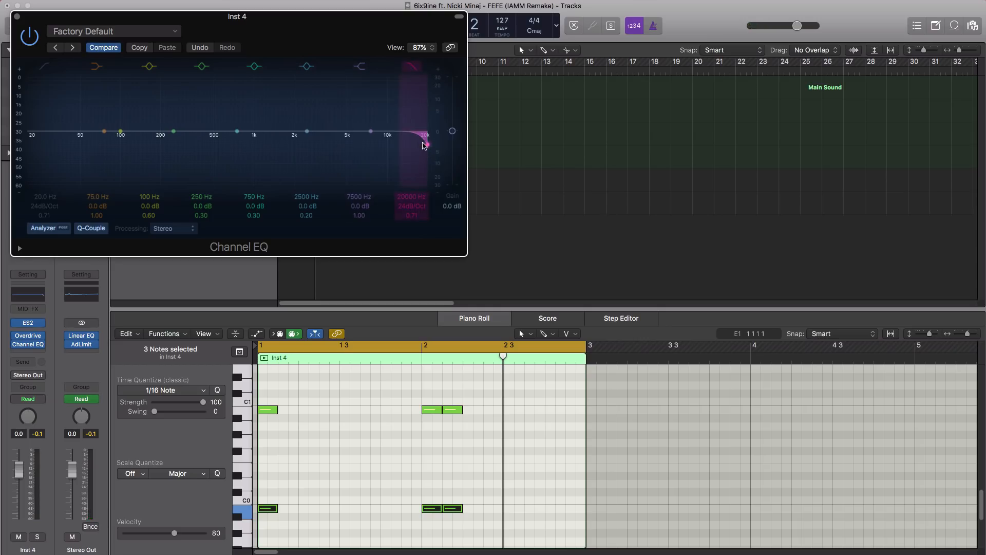
left_click_drag(327, 31, 488, 73)
key("space")
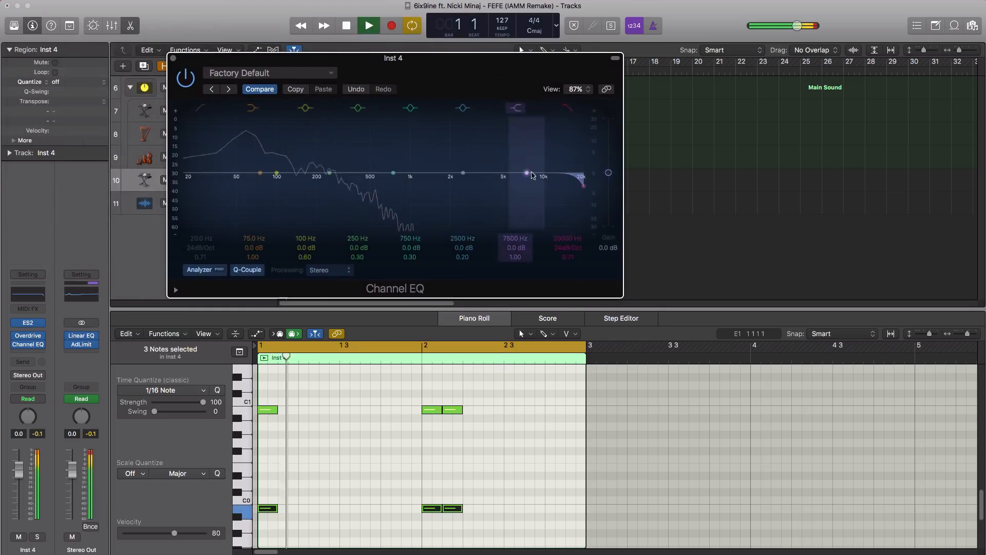
left_click_drag(583, 184, 328, 184)
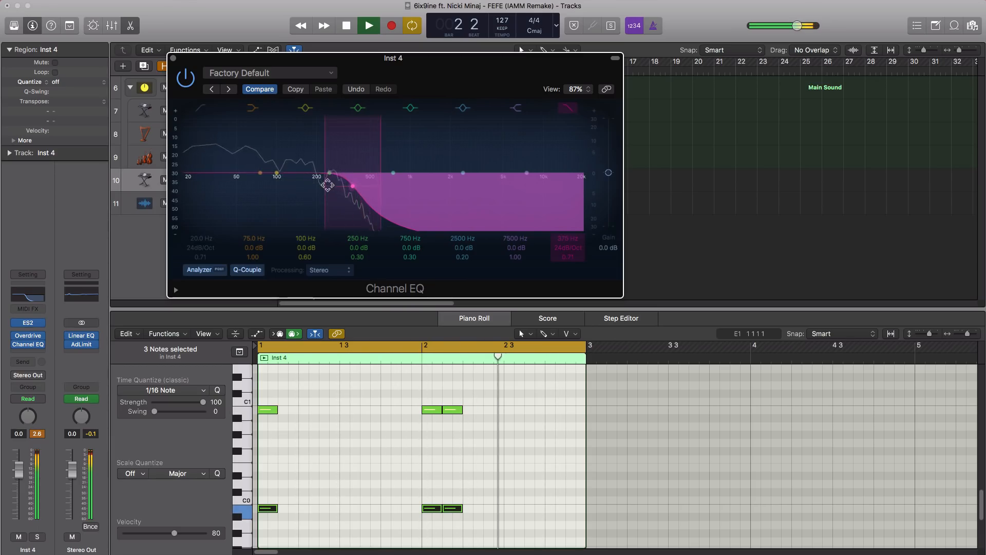
key("space")
Enable the Channel EQ's low-cut filter at 63 Hz during playback and close the EQ
key("space")
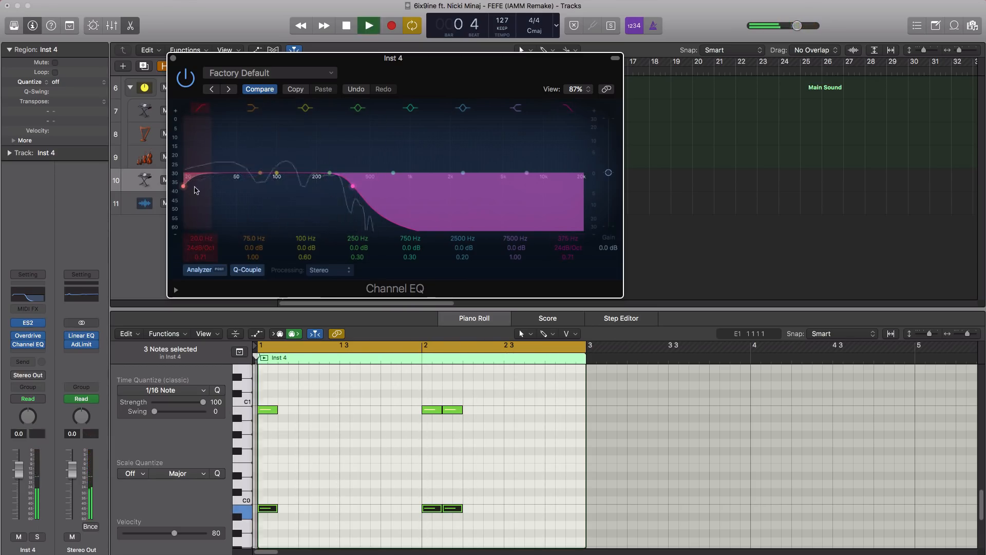
left_click_drag(199, 187, 267, 187)
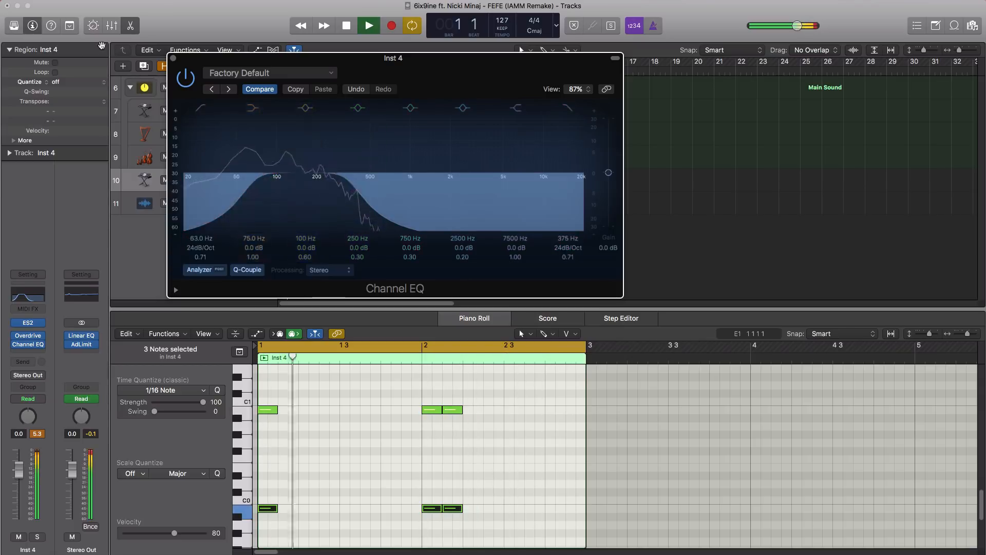
key("super+w")
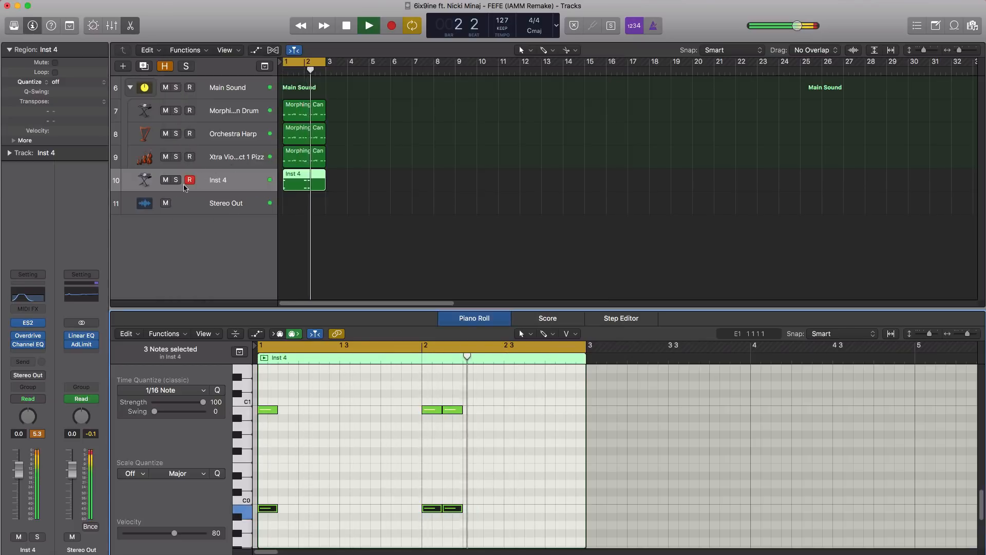
key("space")
key("super+Down")
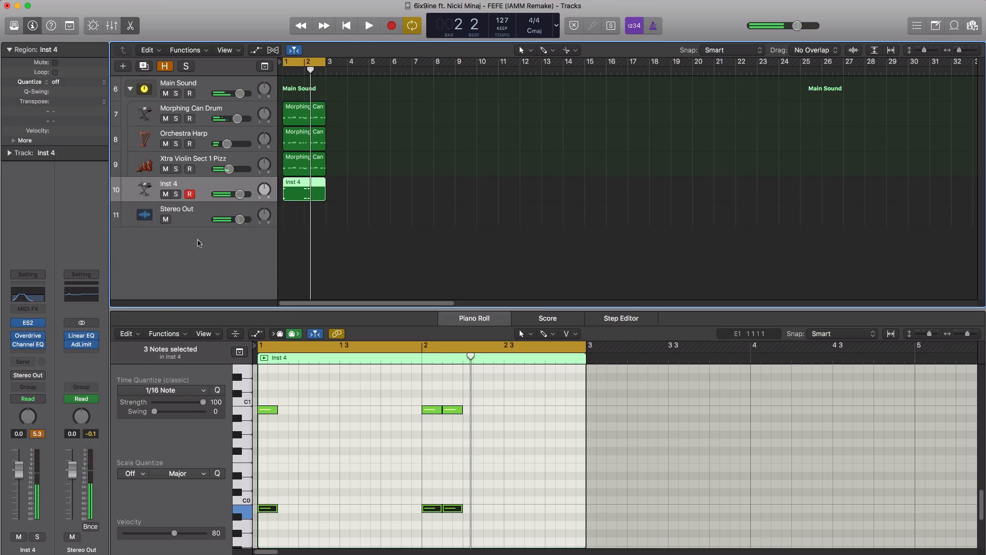
Lower the Inst 4 track's volume to -4.6 dB and audition the loop
left_click_drag(233, 198, 230, 199)
key("space")
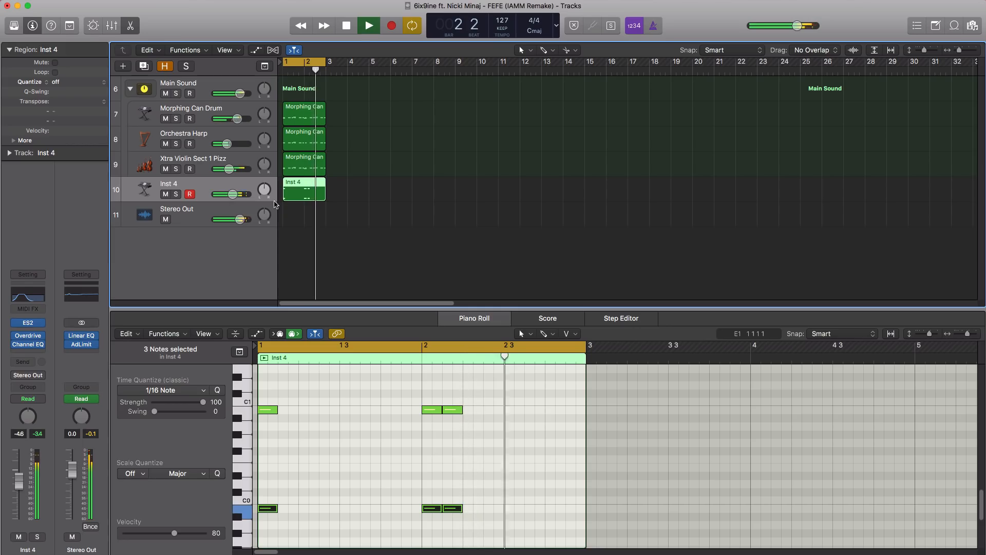
key("space")
Copy the three main melody regions to bar 3 and move the cycle range to bars 3 to 5
left_click_drag(351, 173, 357, 108)
left_click_drag(297, 64, 341, 72)
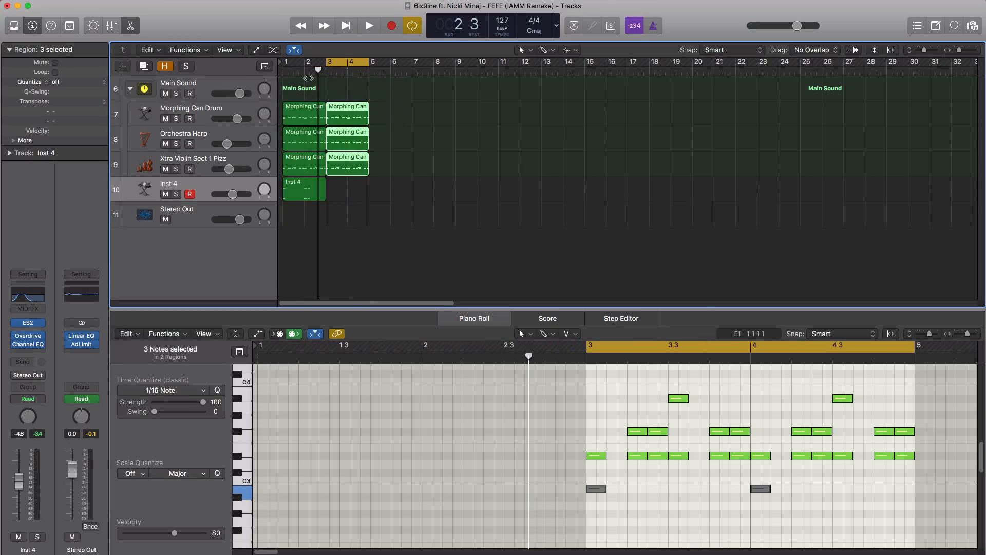
Create a new software instrument track below Inst 4 and load the ES2 synth on it
left_click(124, 67)
key("Return")
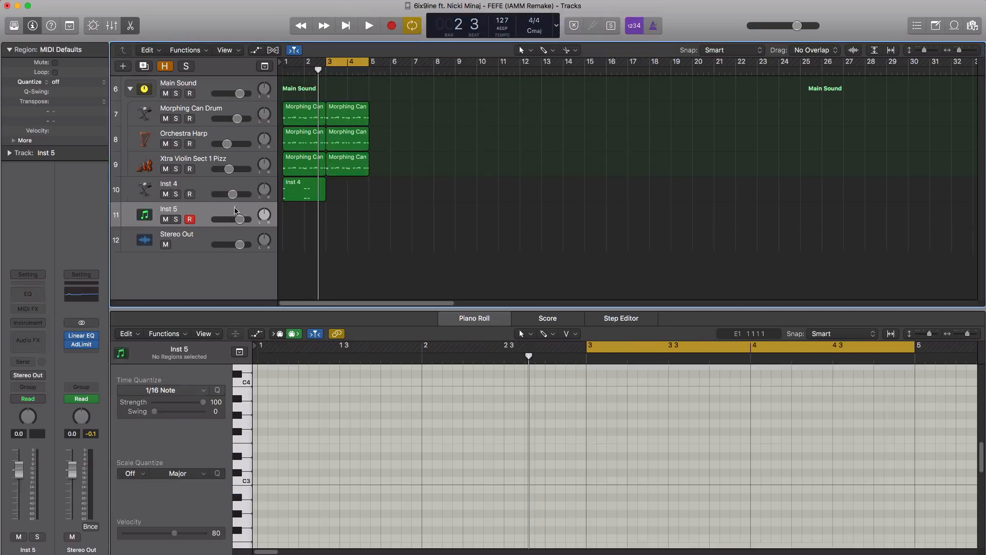
left_click(38, 324)
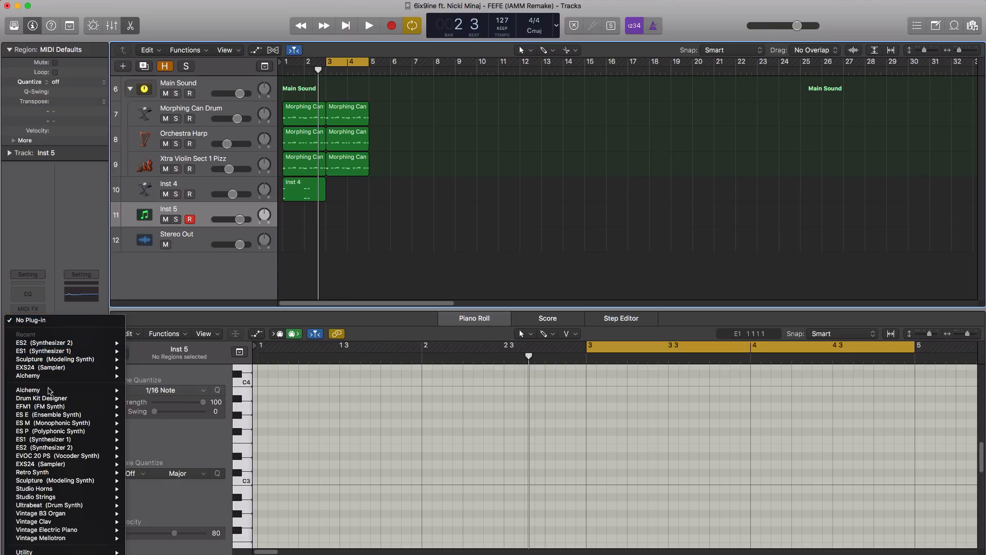
left_click(72, 346)
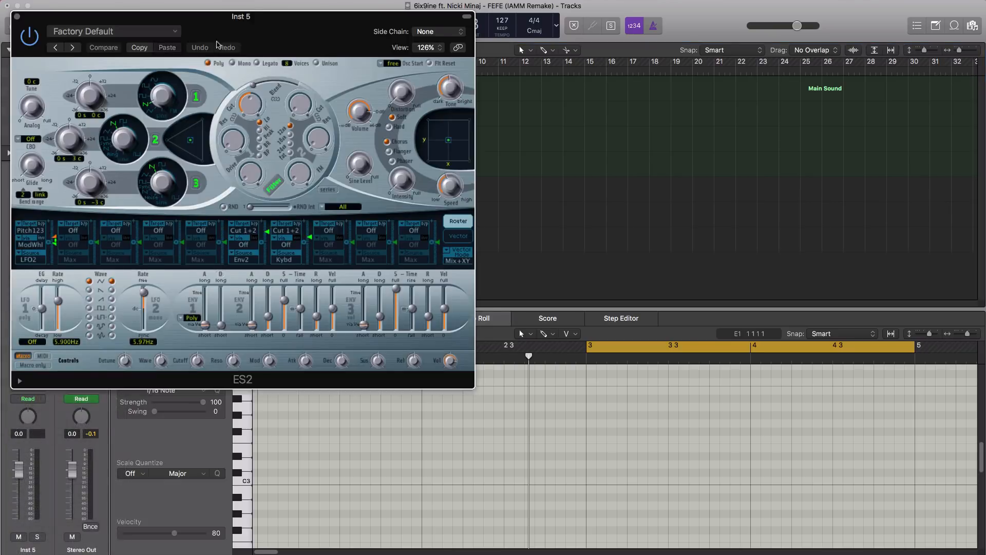
Load the 808 preset in the ES2 and close the synth
left_click_drag(222, 29, 326, 56)
left_click(244, 60)
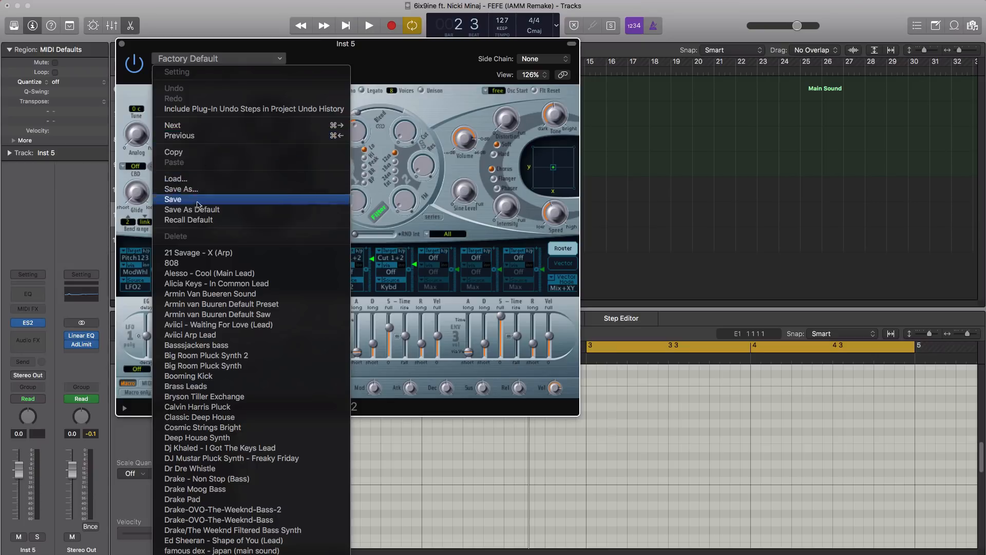
left_click(175, 262)
left_click_drag(379, 73, 518, 84)
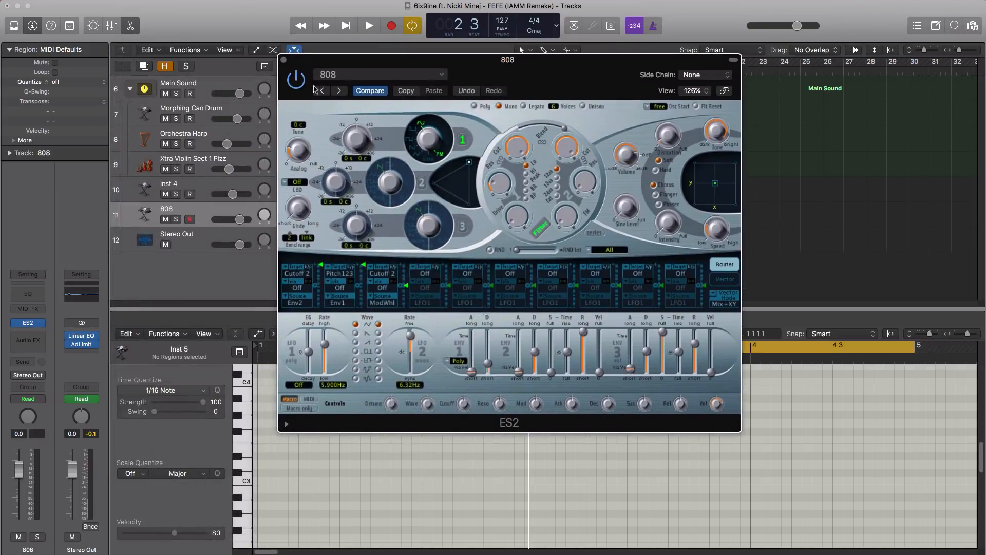
left_click(283, 61)
Create a two-bar MIDI region at bar 3 on the 808 track and add a D♯0 note at its start
left_click(335, 222, "super")
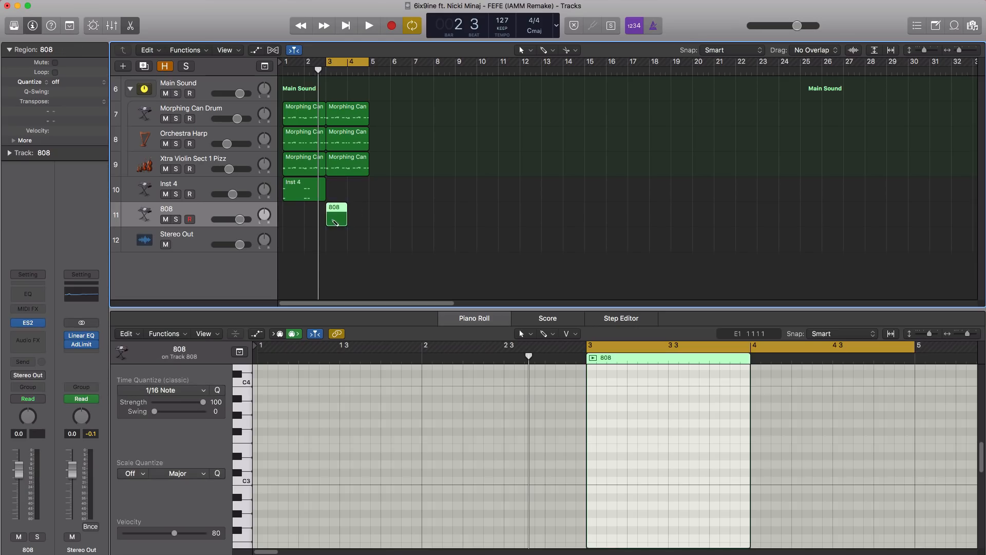
left_click_drag(347, 220, 368, 221)
scroll(352, 480, "down", 4)
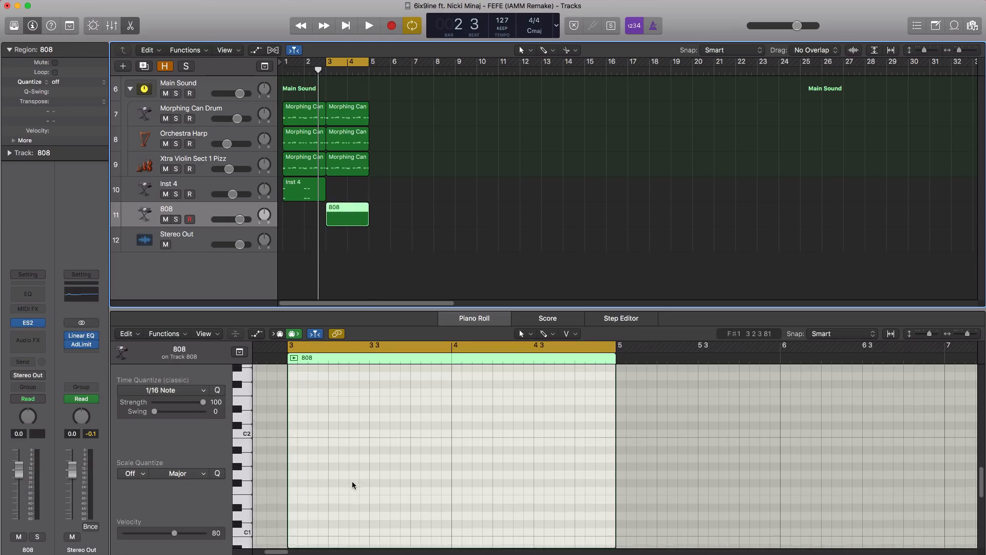
scroll(352, 481, "down", 2)
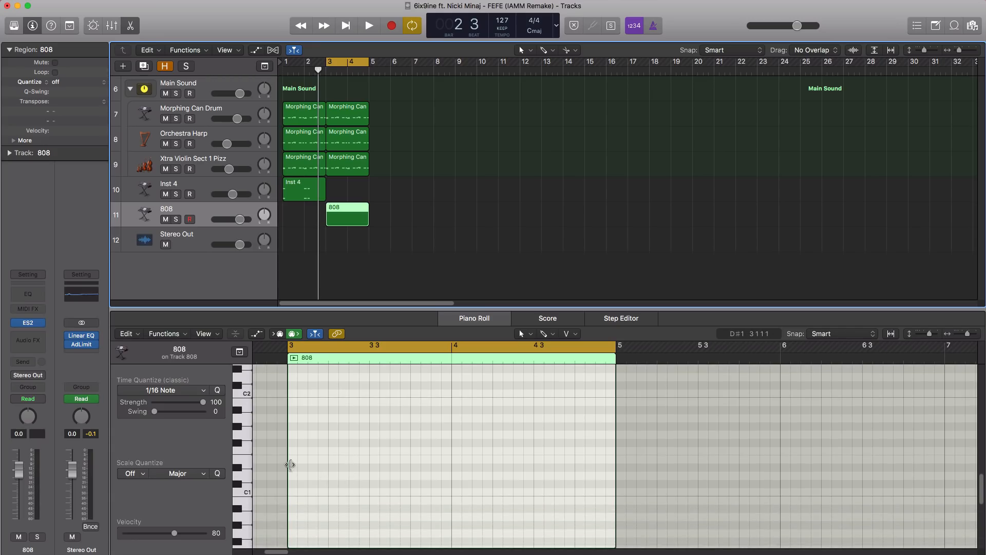
left_click(296, 469)
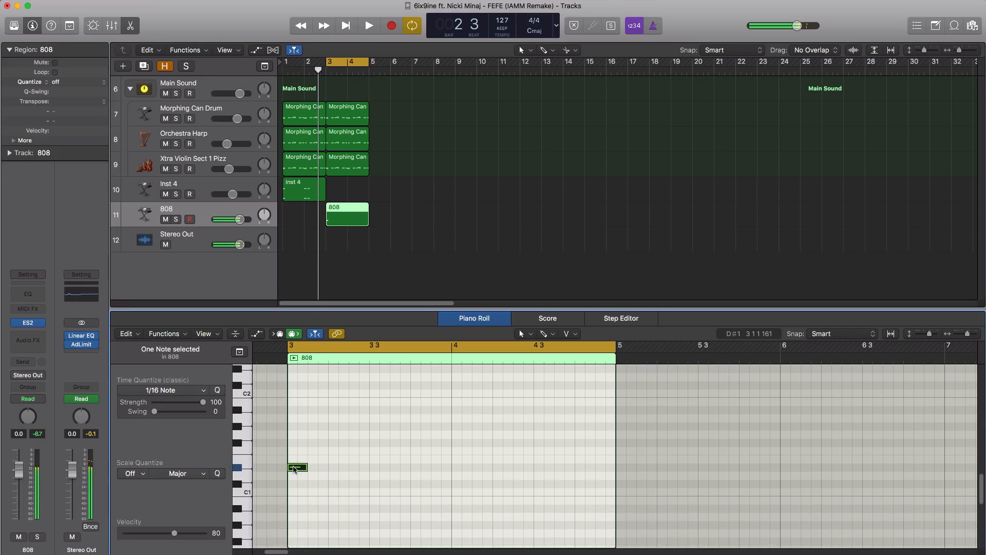
key("shift+alt+Down")
scroll(315, 458, "down", 3)
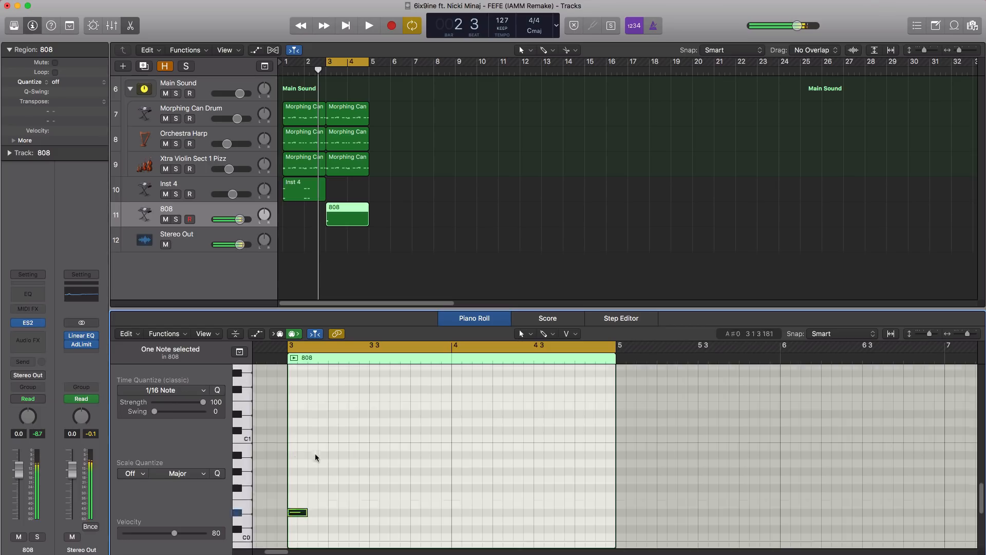
Add a D♯0 note on beat 4 of bar 3 and an A♯0 note halfway through beat 1 of bar 4, auditioning the loop
key("space")
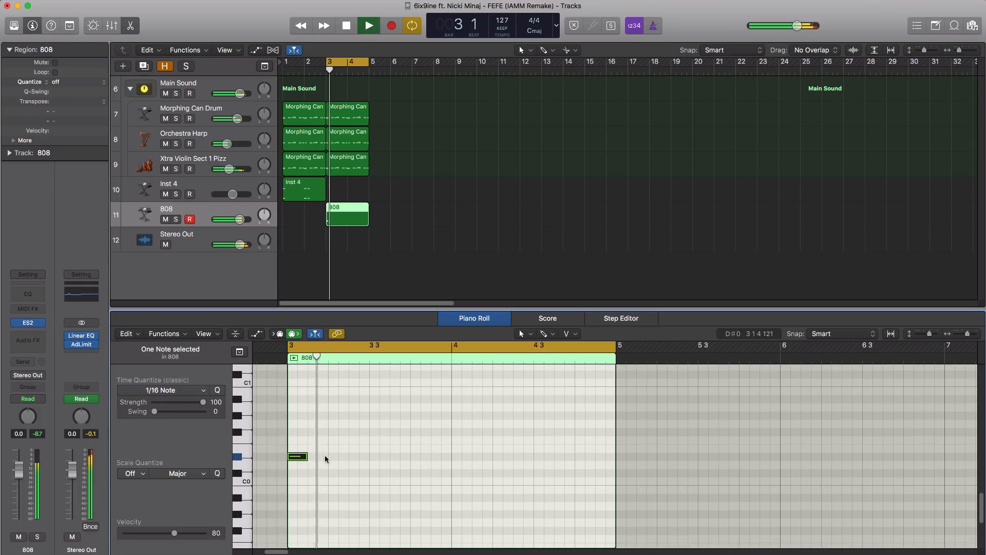
left_click(412, 456)
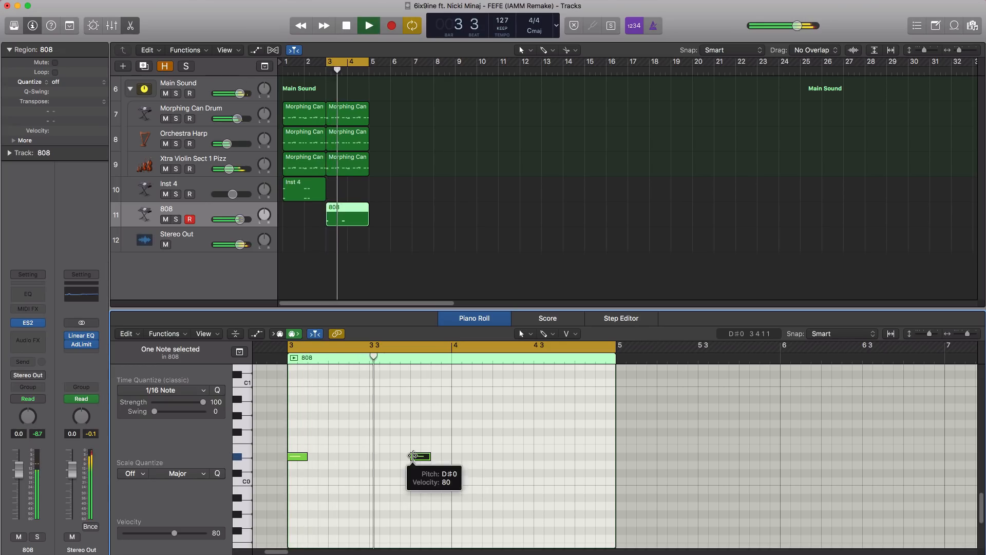
key("space")
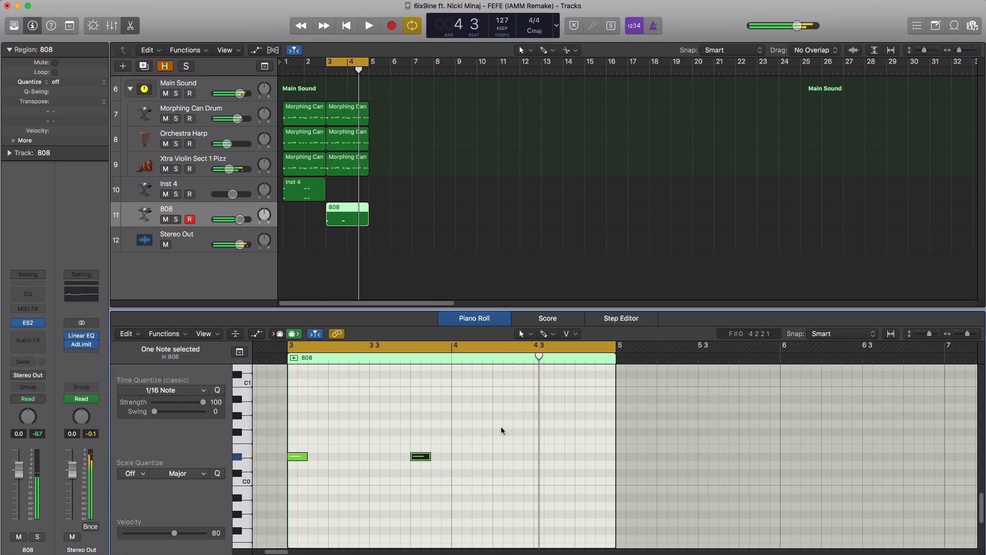
key("space")
left_click(481, 401)
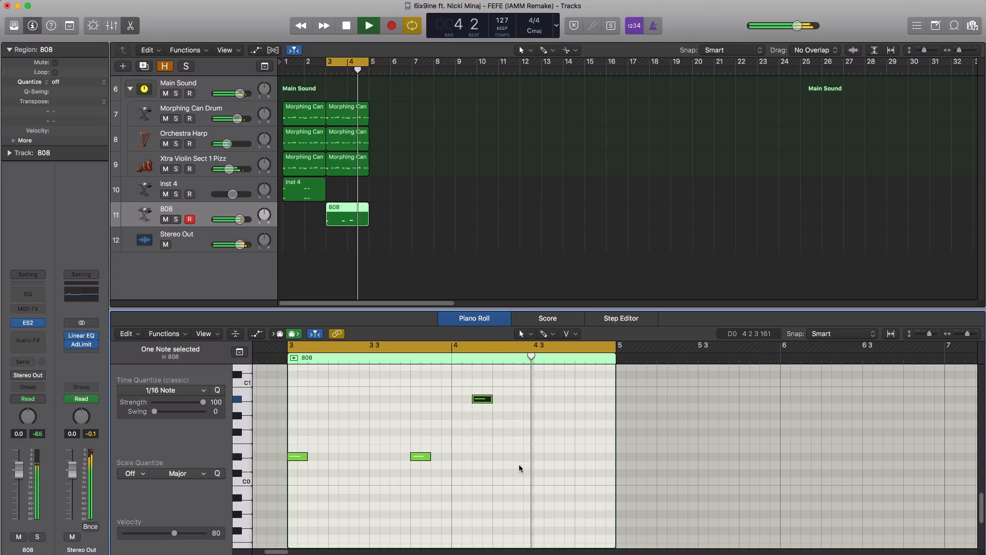
key("space")
Add D♯0 notes on beat 2 and halfway through beat 3 of bar 4, and audition the 808 pattern
left_click(502, 457)
key("space")
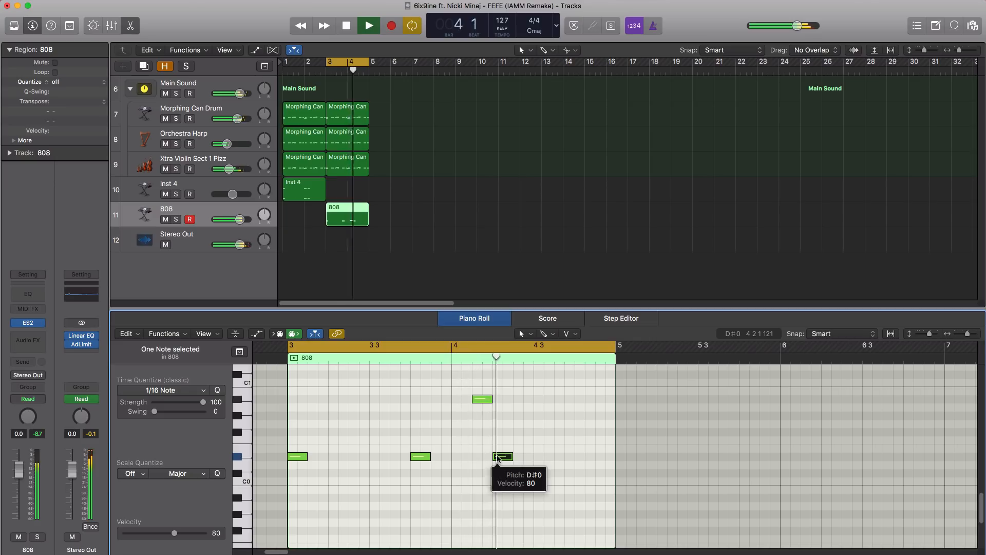
key("space")
key("space")
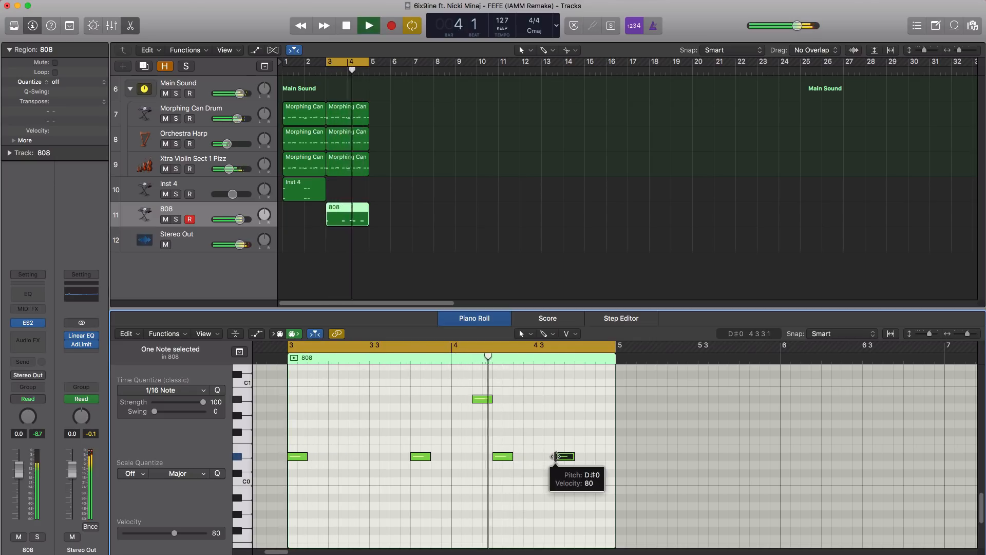
key("space")
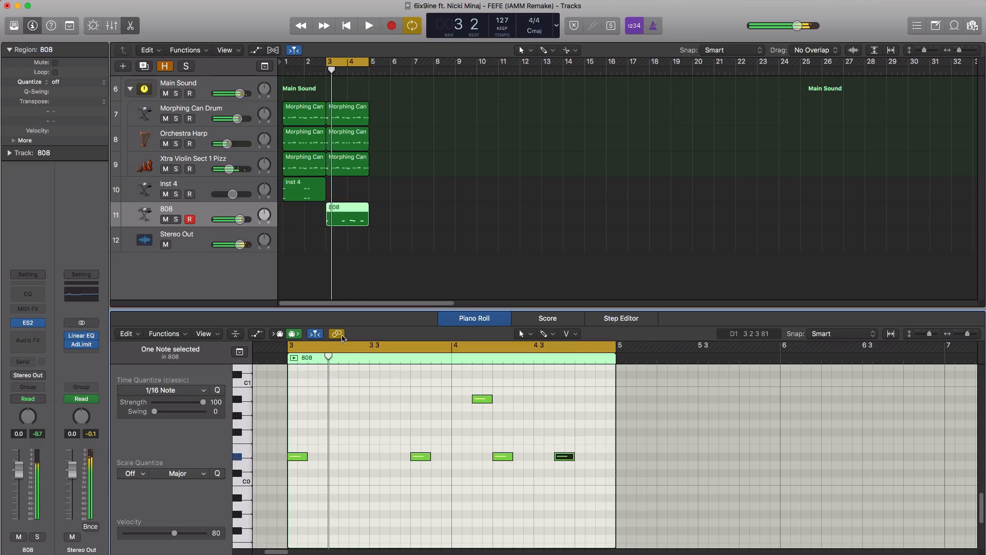
Solo the 808 track and open its ES2 synth while the loop plays
left_click(177, 218)
key("space")
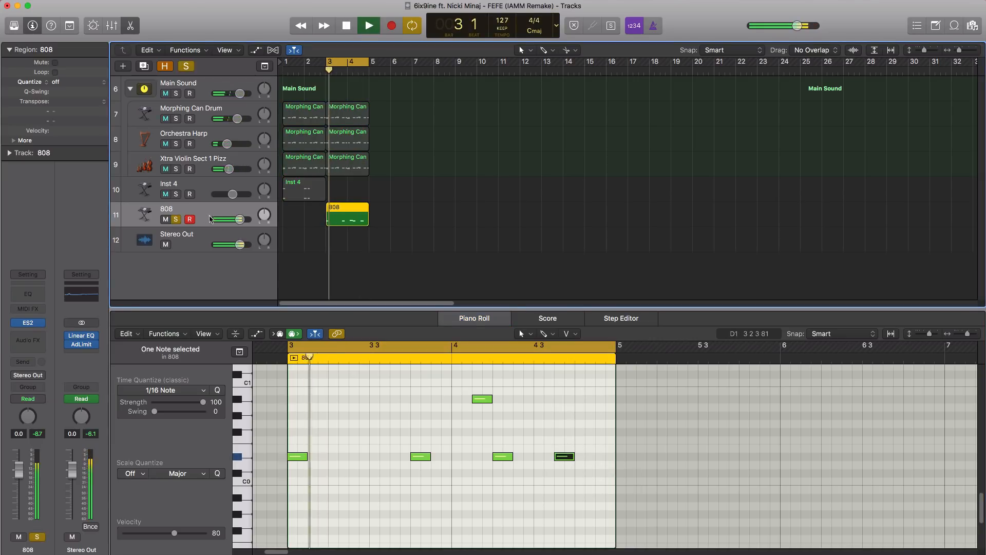
left_click(38, 322)
Audition the soloed 808 while examining the ES2's modulation routing, distortion, filter drive and envelope 3 settings, and close the synth
key("space")
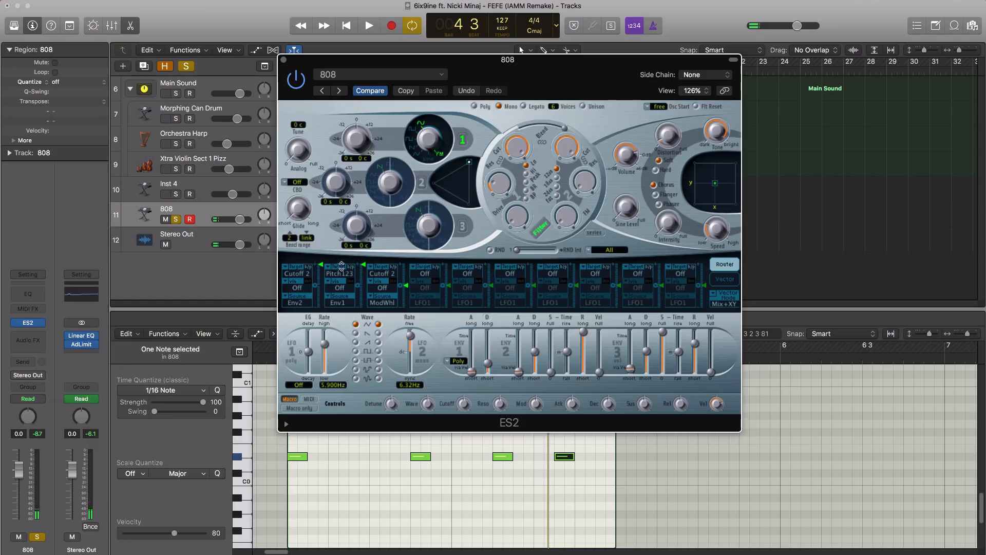
key("space")
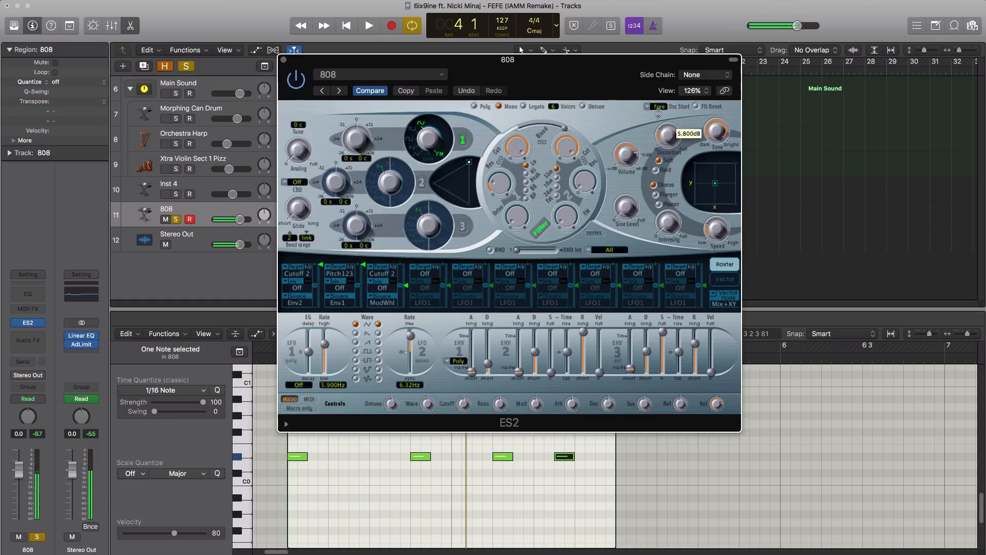
key("space")
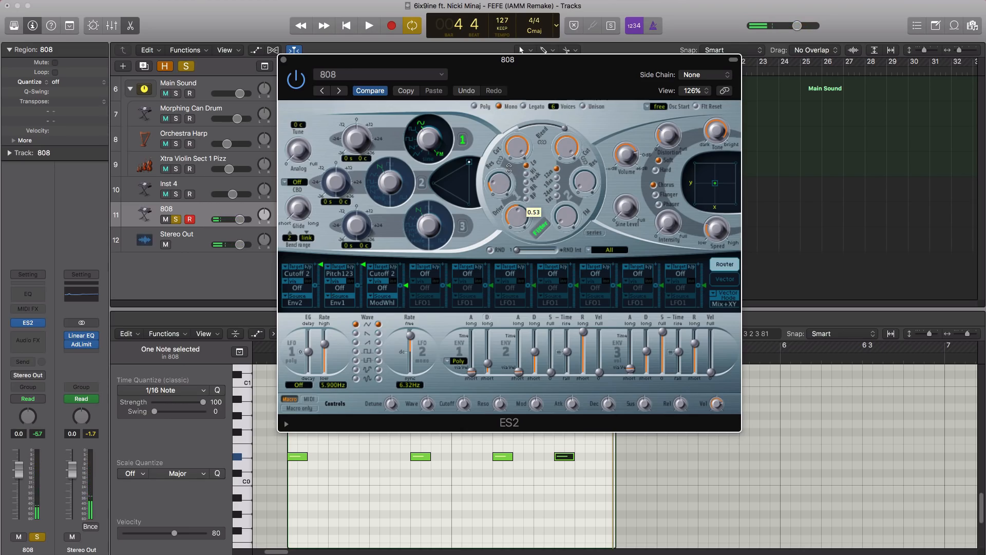
key("space")
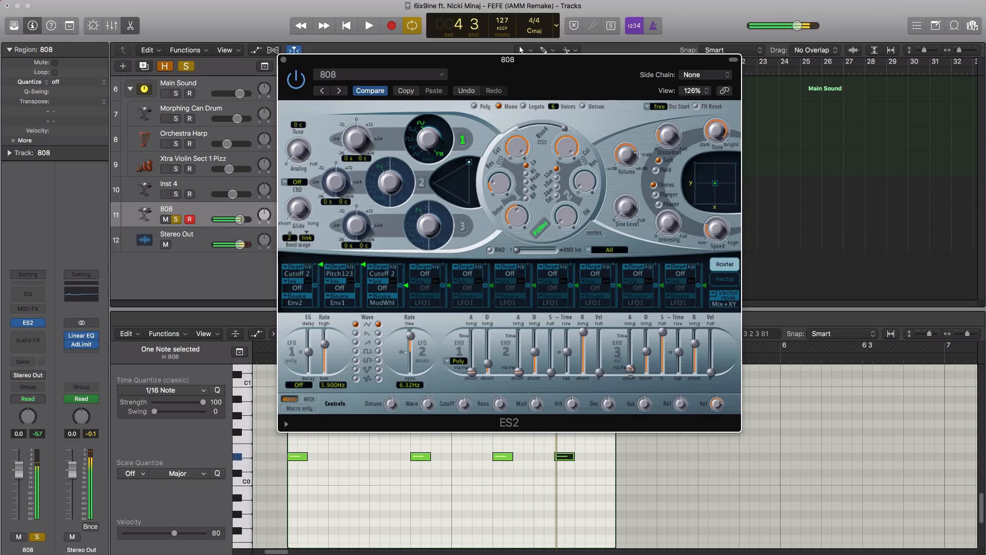
key("space")
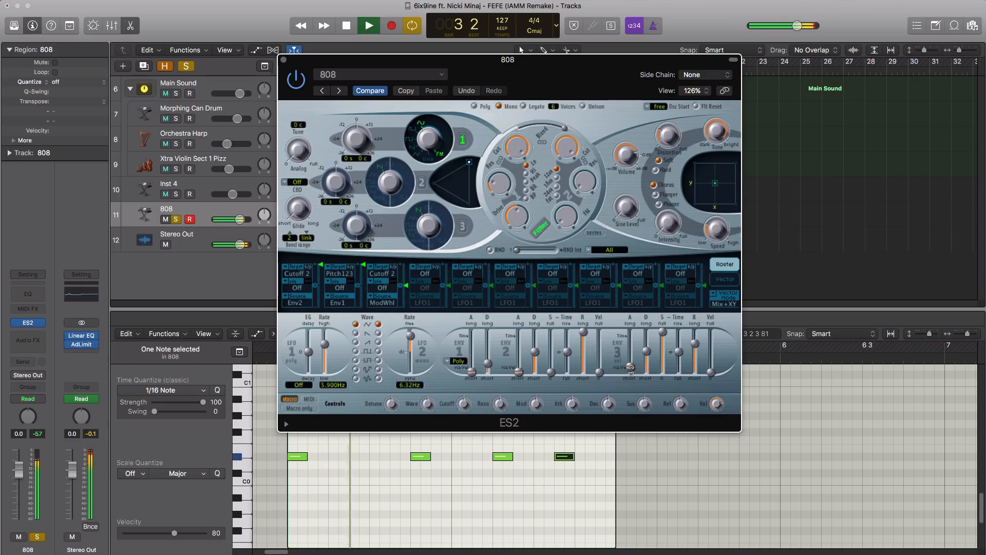
key("space")
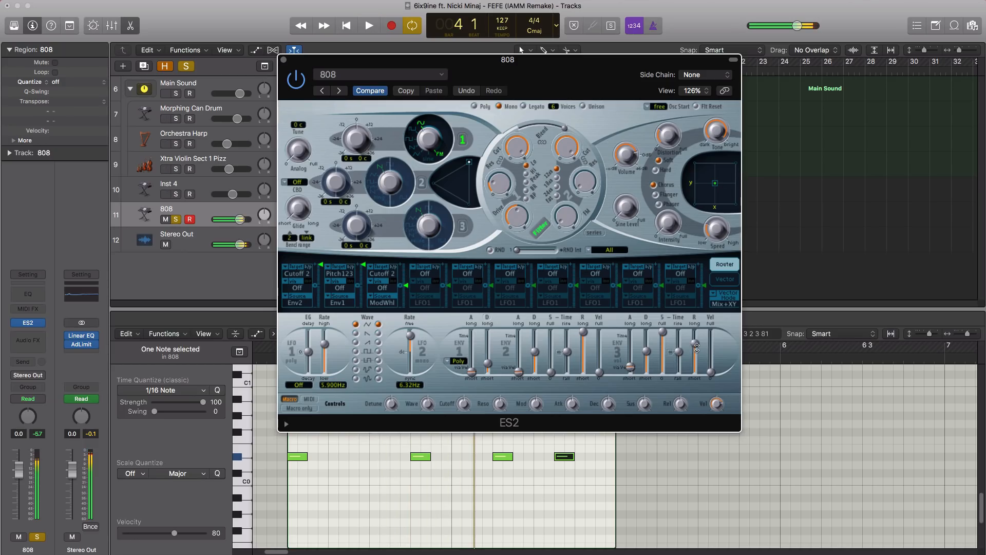
key("space")
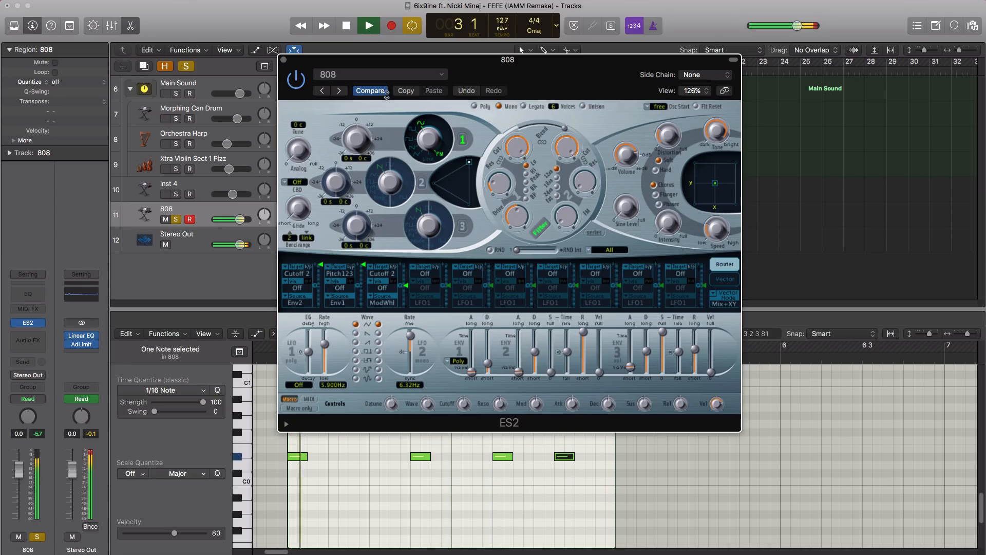
left_click(284, 60)
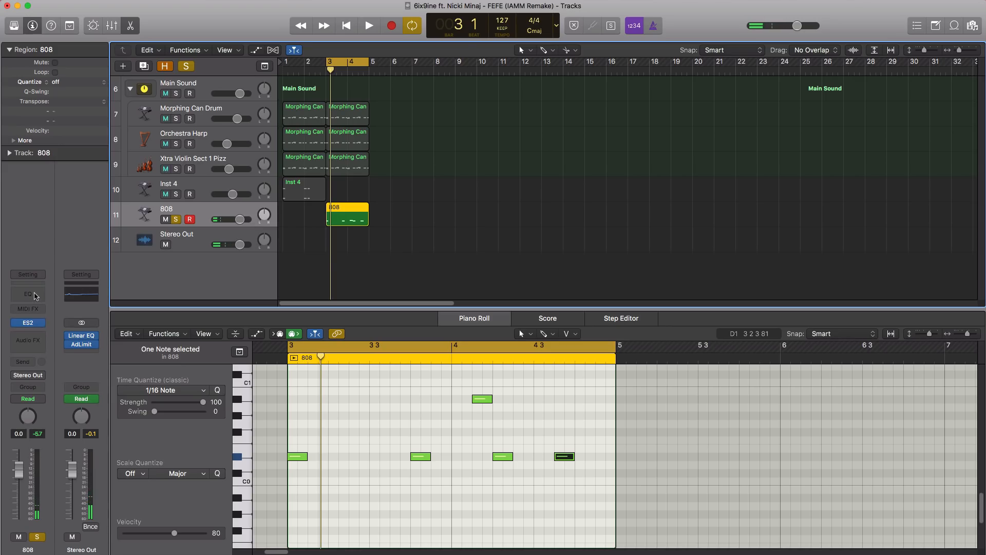
Add a Channel EQ to the 808 track and bring its high-cut filter down to about 200 Hz while auditioning the loop
left_click(36, 296)
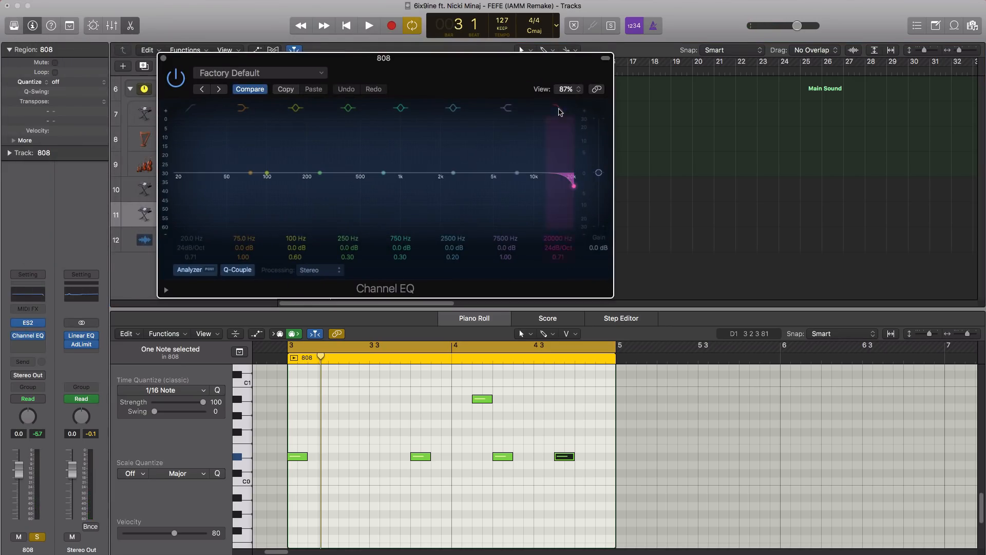
left_click(559, 109)
key("space")
left_click_drag(569, 188, 287, 188)
key("space")
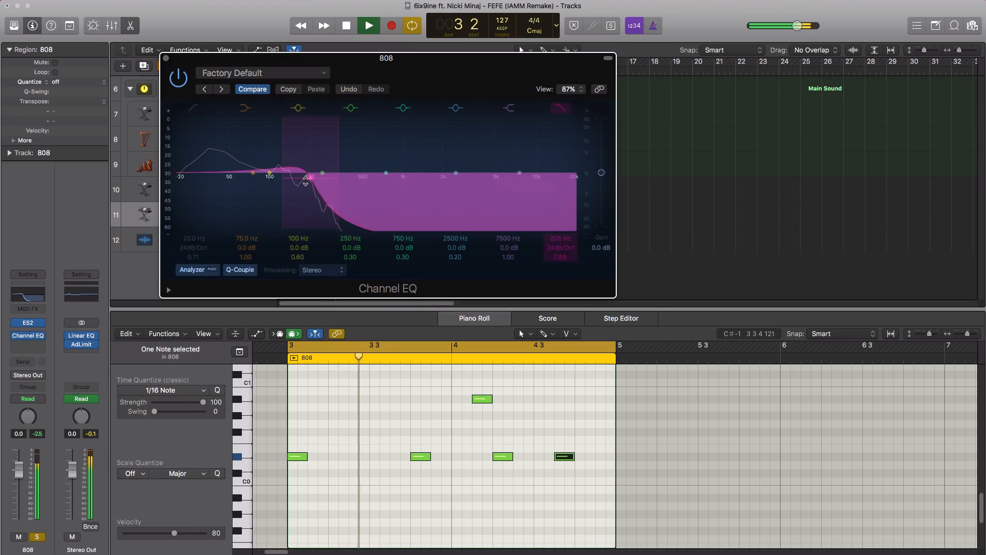
Set the 808's high-cut filter to 156 Hz with a Q of 0.93 during playback and close the Channel EQ
left_click_drag(297, 181, 281, 183)
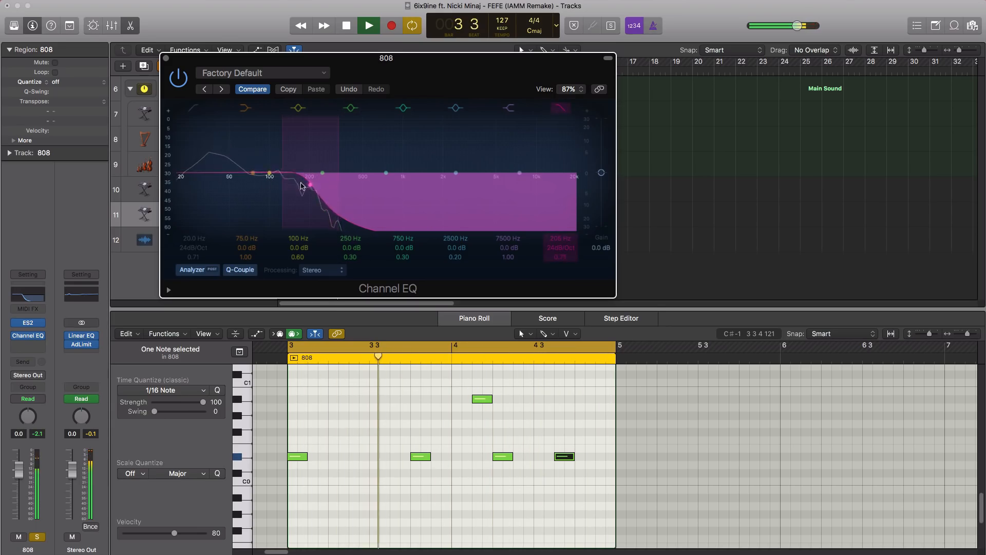
left_click_drag(263, 177, 294, 183)
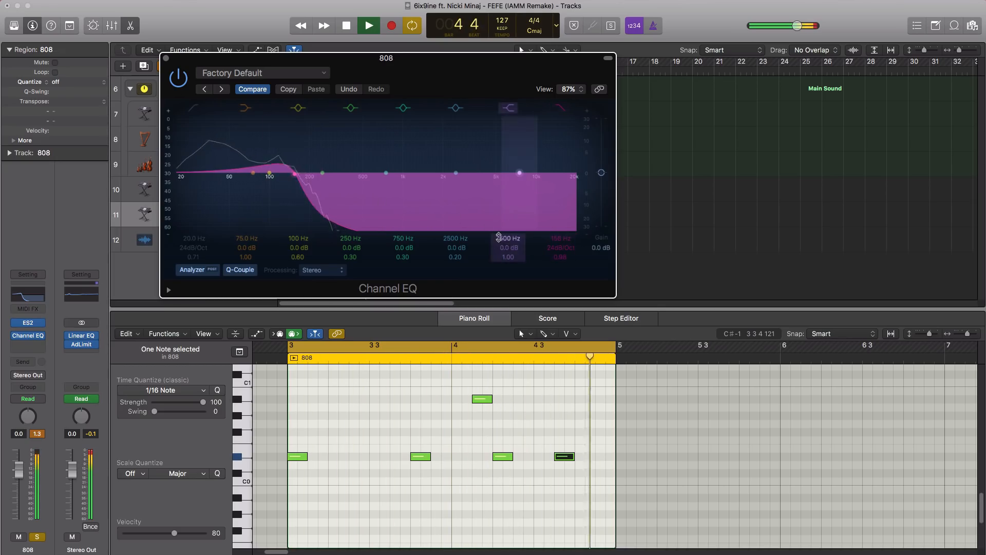
left_click_drag(298, 177, 299, 180)
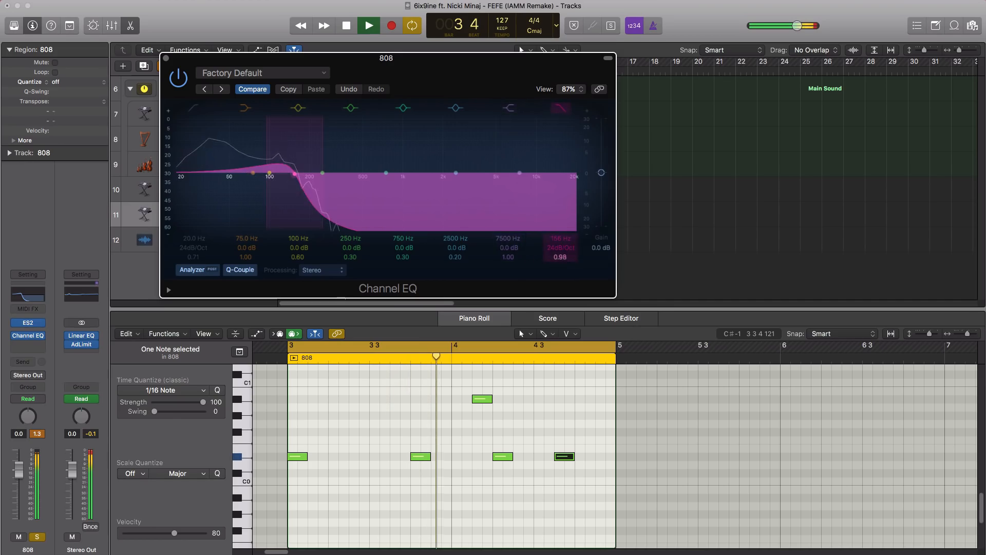
key("space")
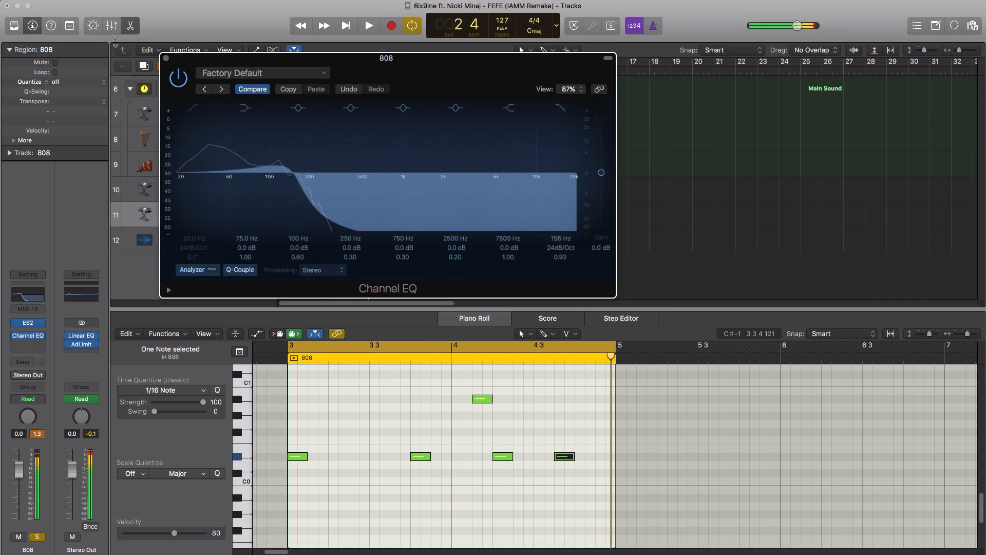
left_click(165, 58)
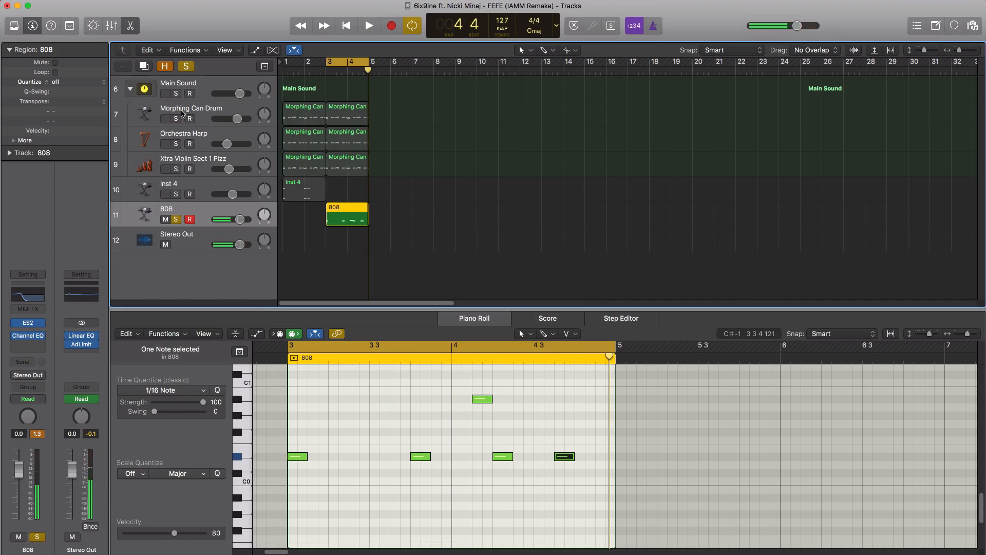
Solo the three melody tracks with the 808, lower the 808 volume to -1.8 dB during playback, and clear all solos
left_click_drag(178, 122, 189, 172)
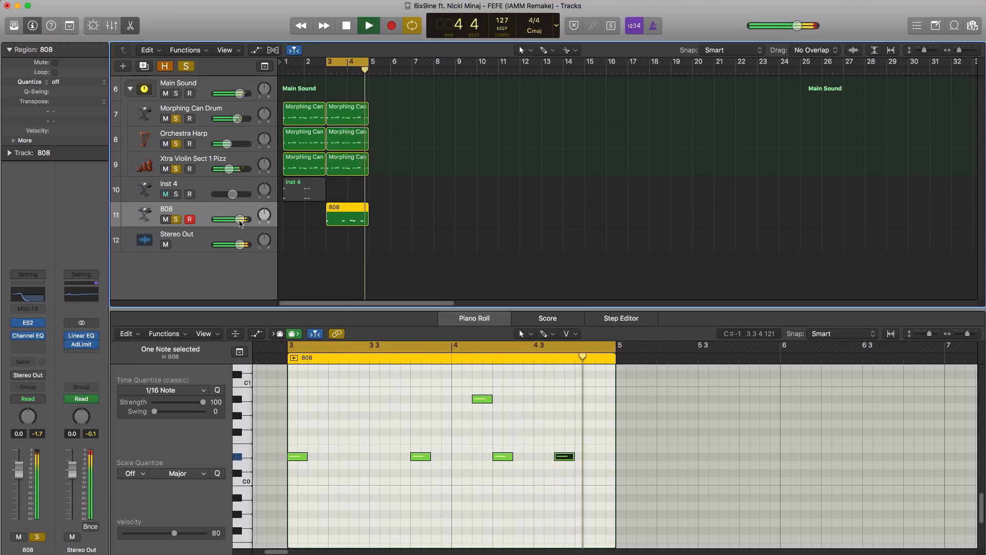
left_click_drag(240, 220, 242, 221)
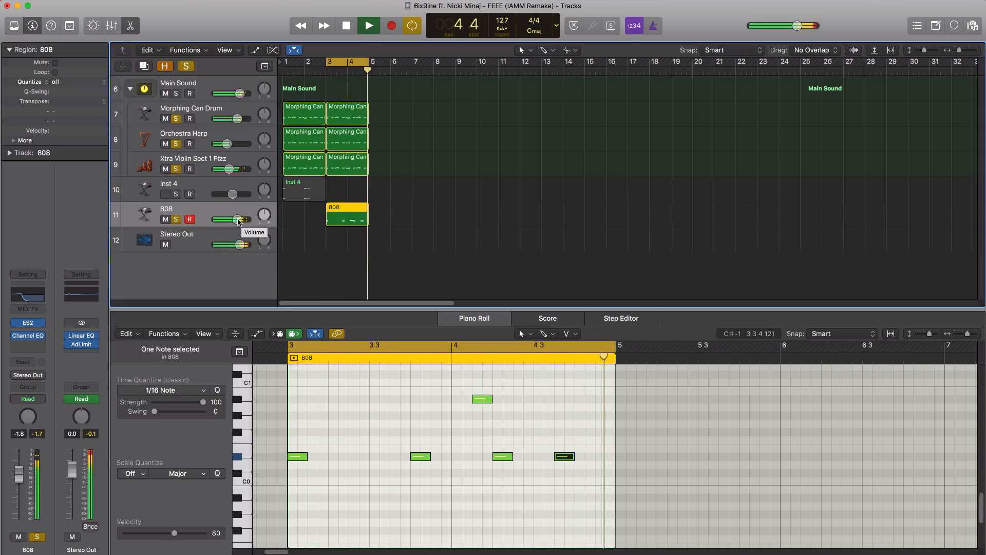
key("space")
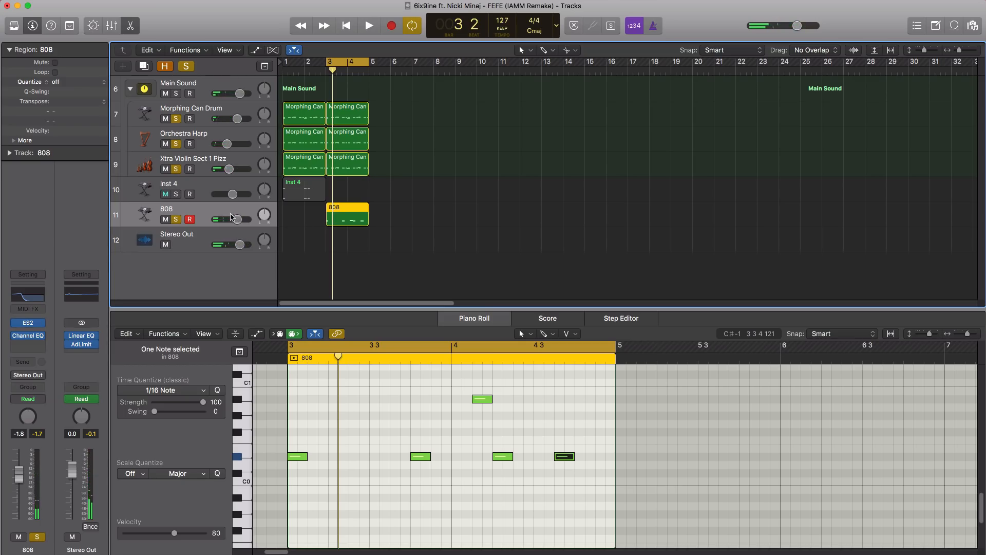
left_click(176, 145)
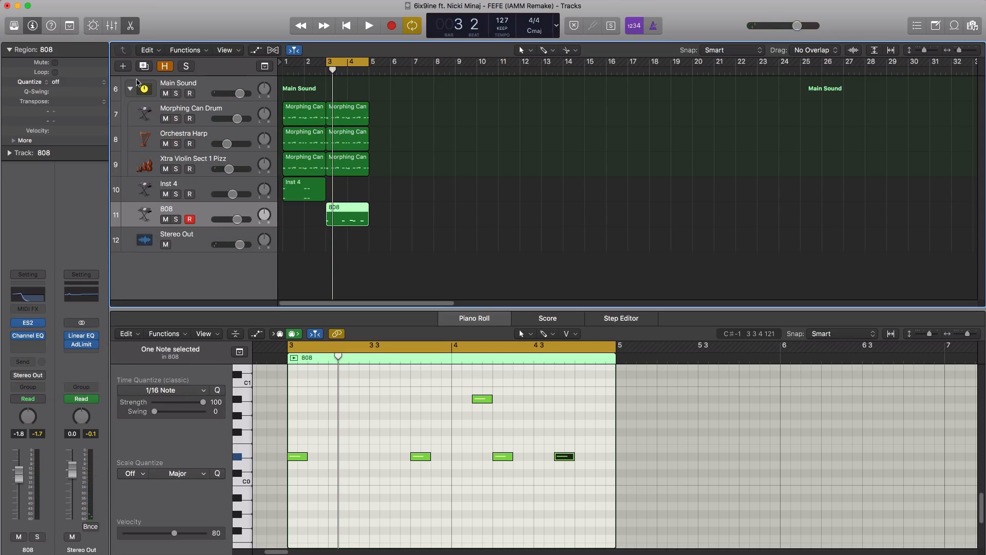
Create a new software instrument track and load the EXS24 sampler on it
left_click(122, 68)
key("Return")
left_click(36, 325)
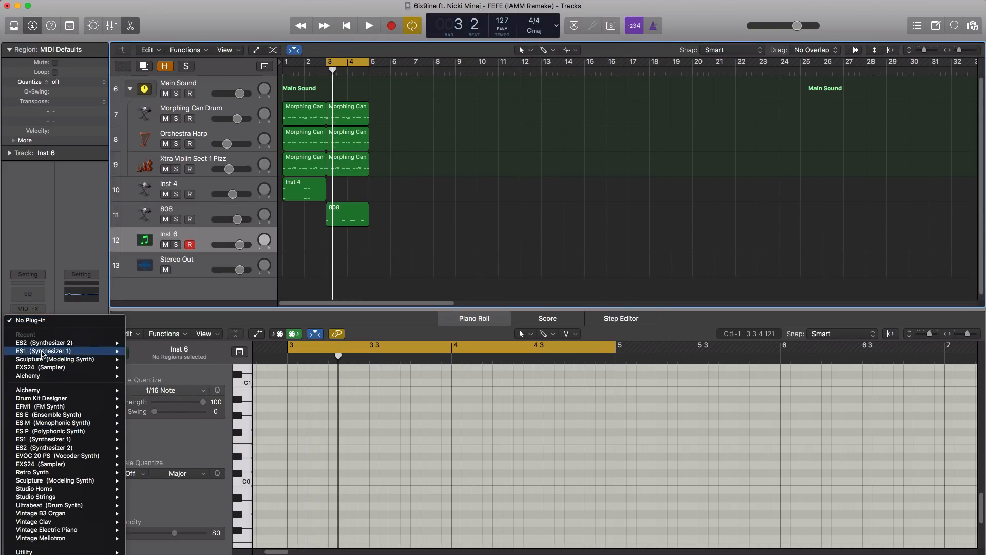
left_click(183, 381)
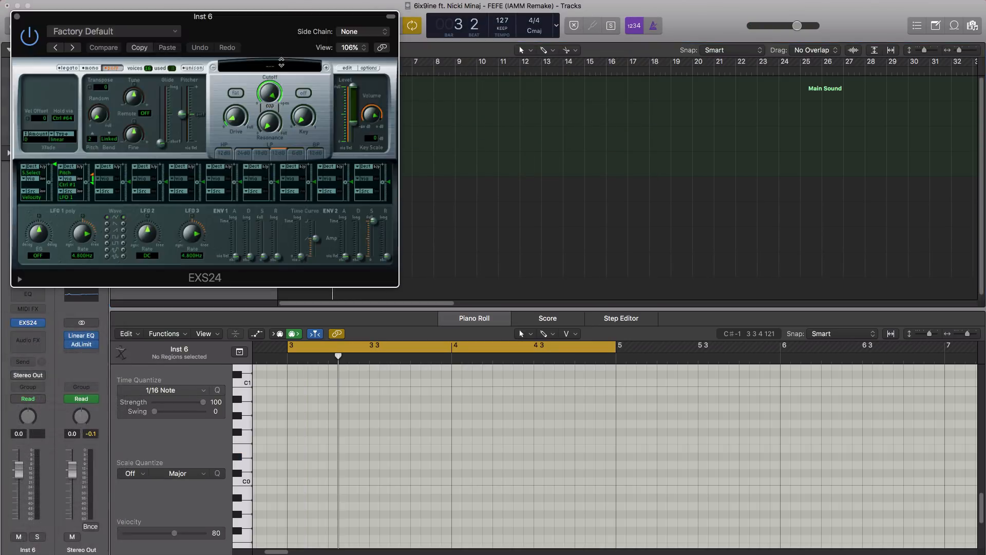
Load the fefe drum kit instrument from the project into the EXS24 and close the sampler
left_click(347, 69)
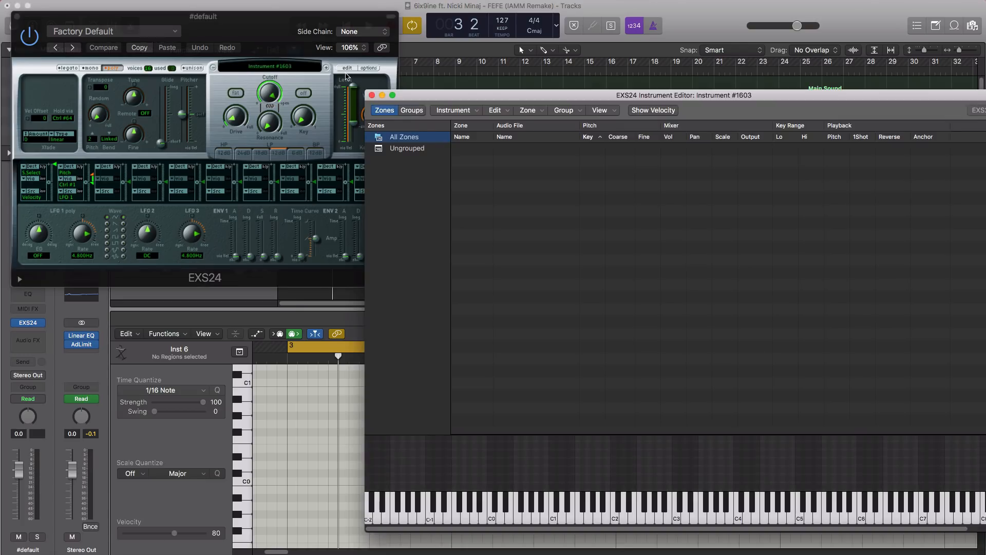
left_click(371, 96)
left_click(285, 68)
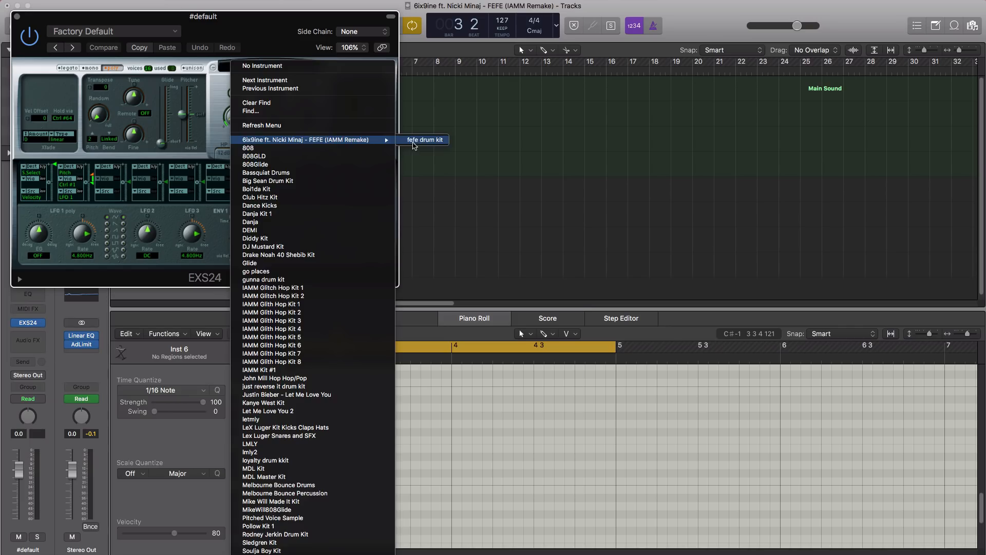
left_click(424, 140)
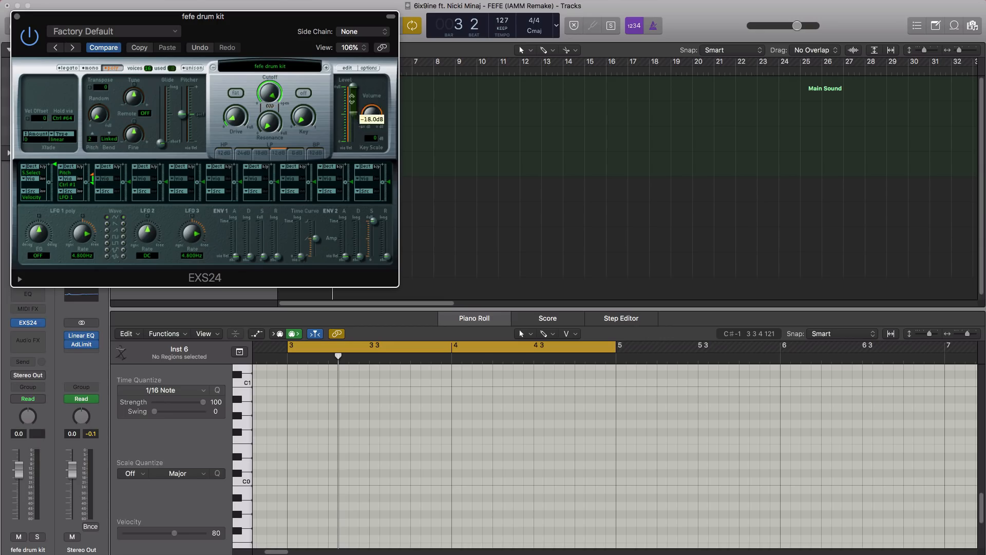
left_click(17, 17)
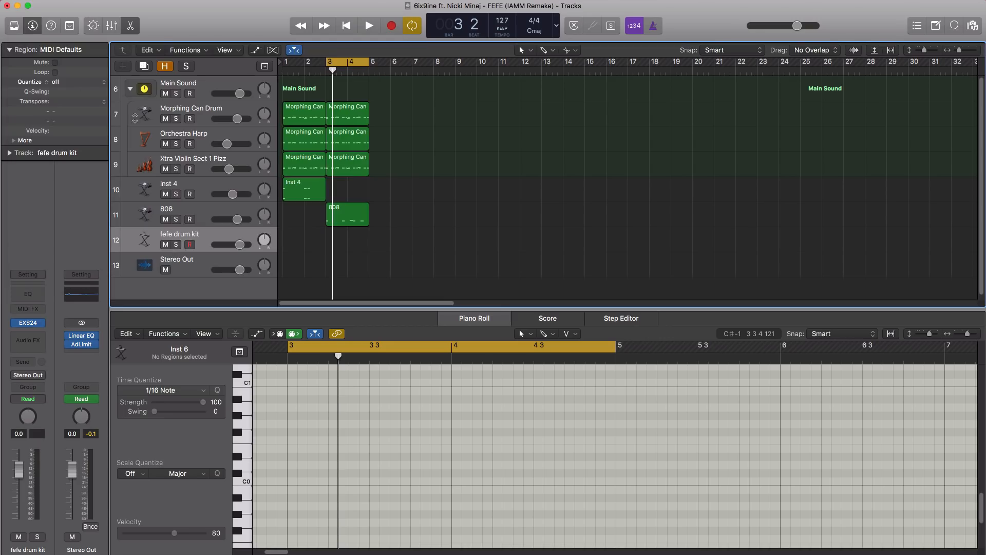
Create a two-bar region at bar 3 on the fefe drum kit track with G#1 notes on beat 3 of both bars
left_click(337, 245)
left_click_drag(348, 246, 369, 246)
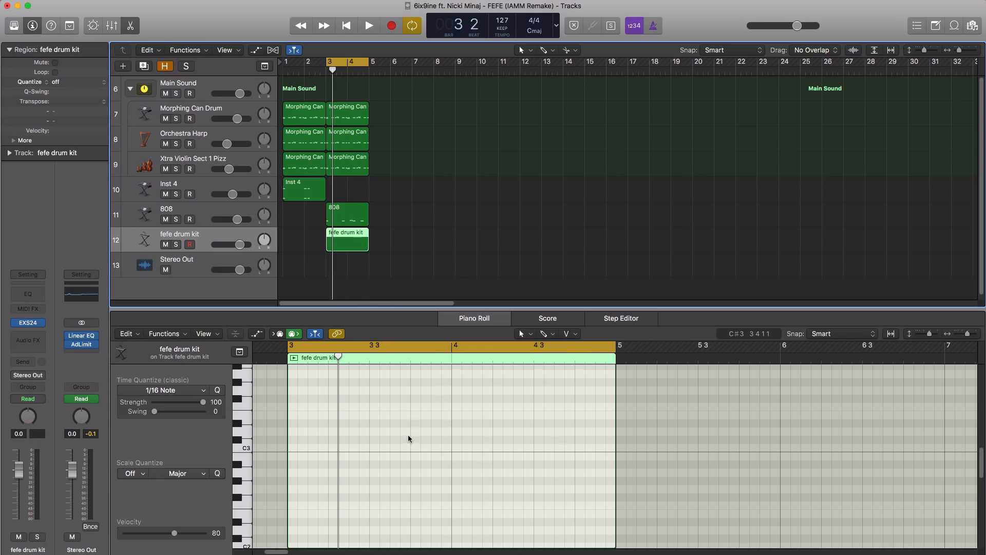
scroll(408, 434, "down", 3)
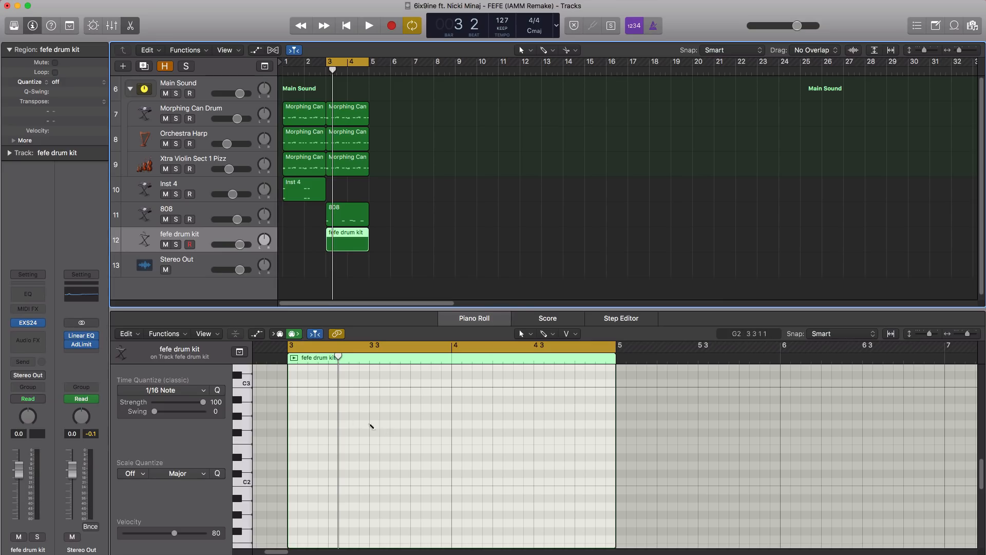
left_click(373, 416)
left_click(377, 417)
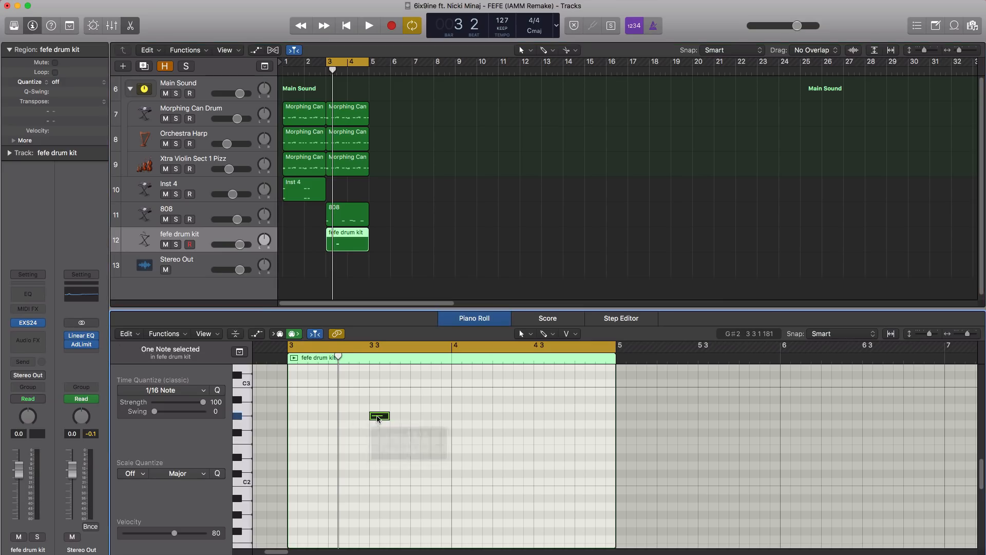
left_click(377, 417)
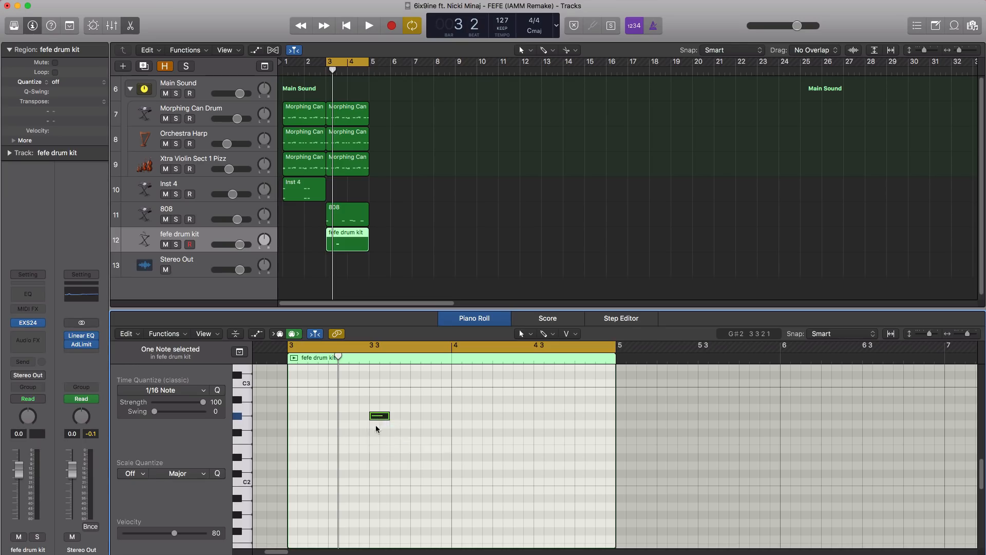
left_click_drag(377, 417, 380, 523)
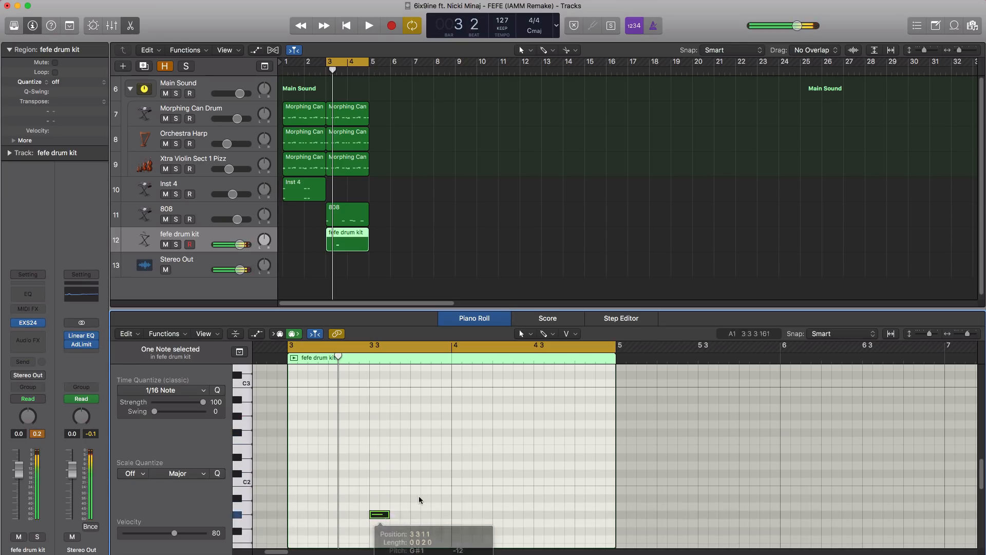
scroll(420, 497, "down", 5)
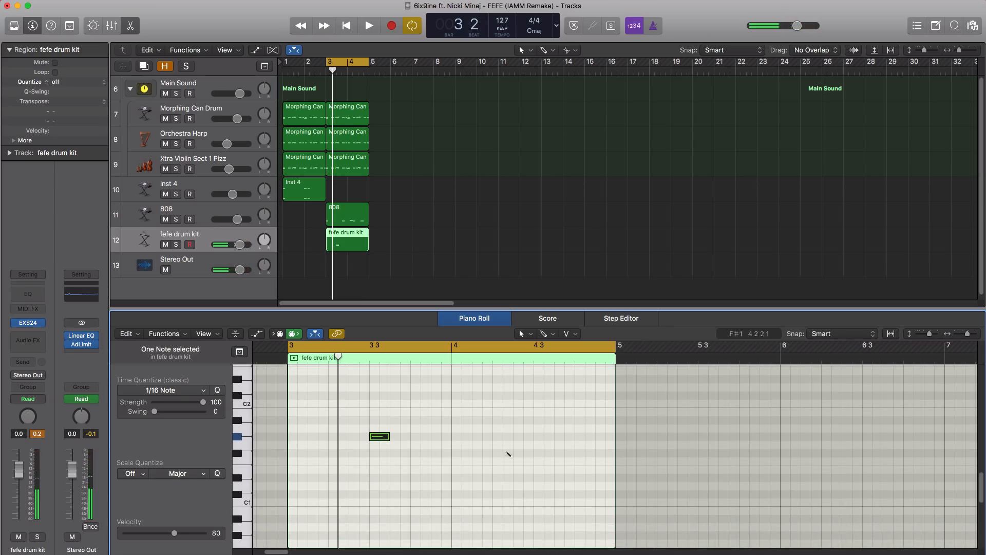
left_click(536, 436)
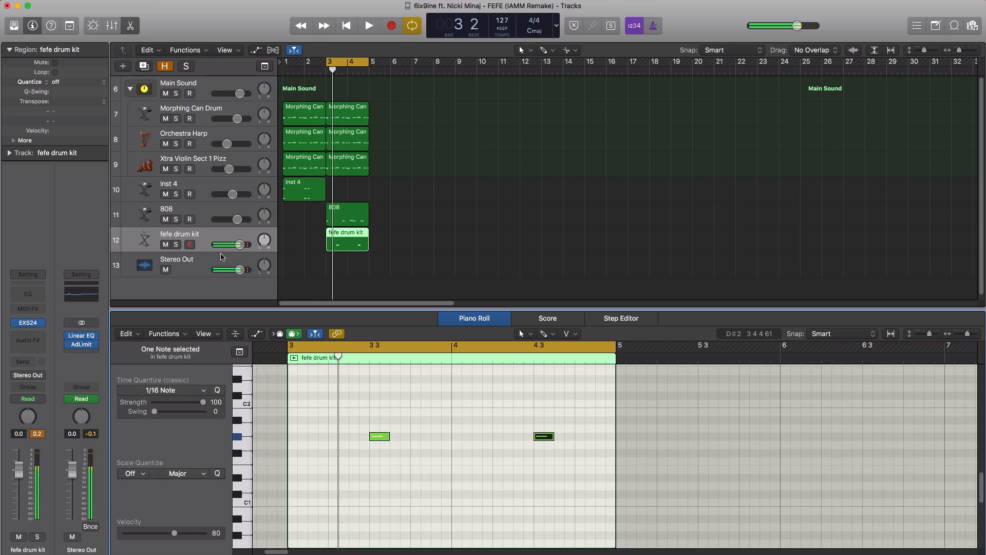
Lower the fefe drum kit track's volume to -7.6 dB and audition the loop
left_click(209, 236)
left_click_drag(241, 249, 228, 248)
key("space")
key("space")
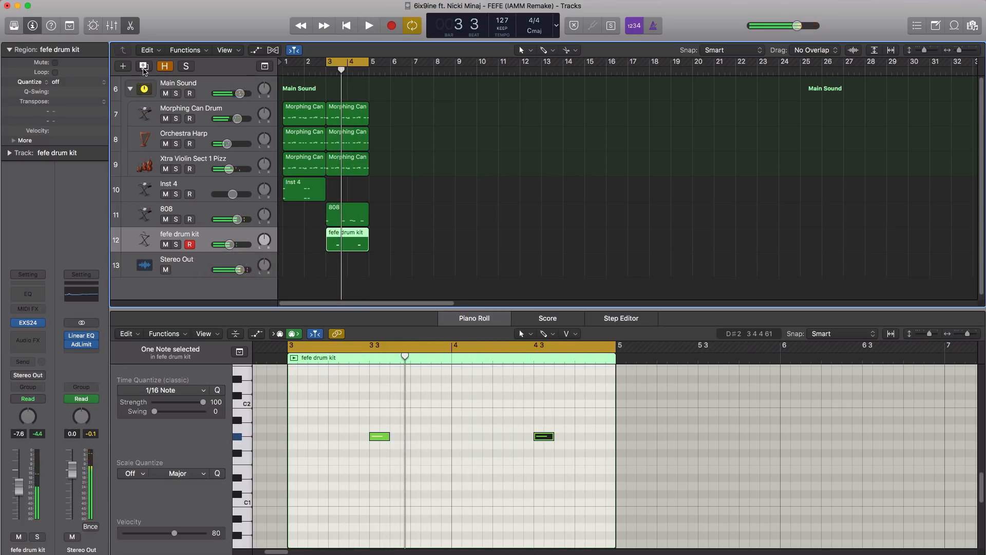
Duplicate the fefe drum kit track and create an empty two-bar region at bar 3 on the new track
left_click(144, 66)
left_click(331, 268, "super")
left_click_drag(342, 271, 369, 271)
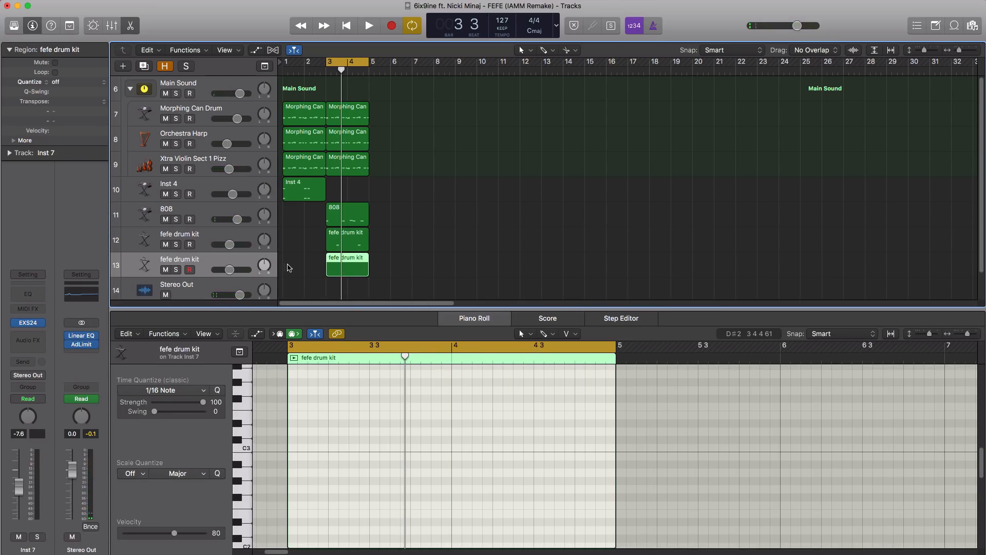
key("space")
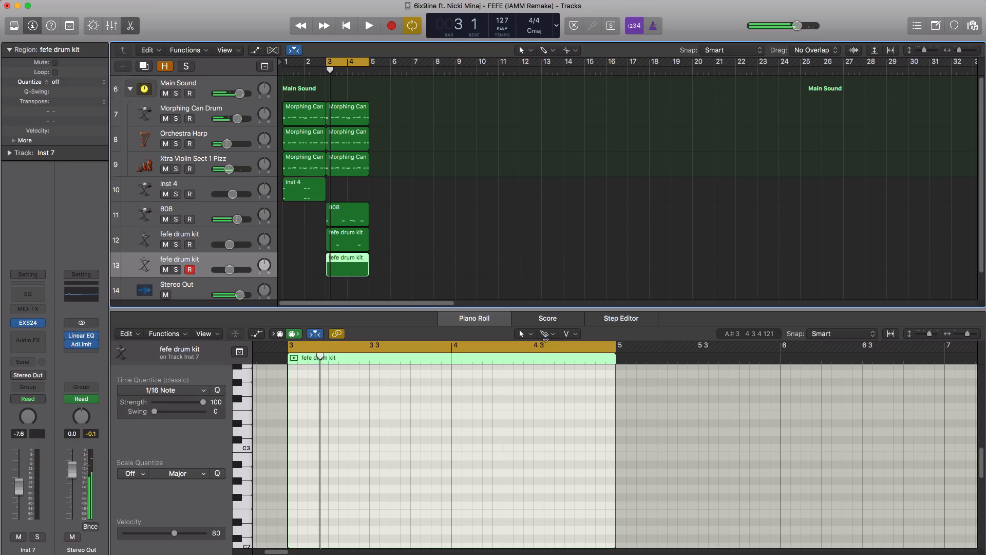
Set the time quantize to 1/8 Note and paint a continuous row of D#1 notes across bars 3 and 4
left_click(546, 335)
left_click(574, 510)
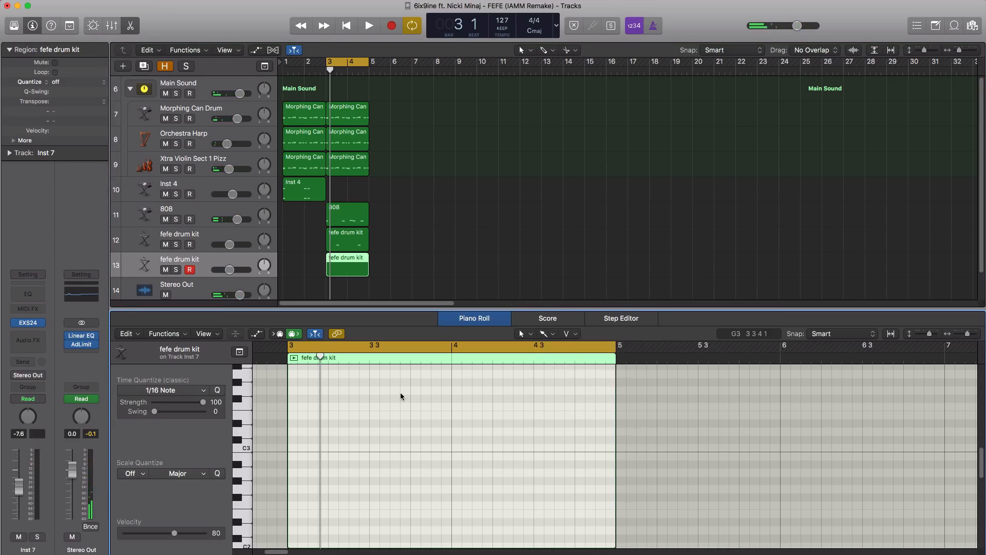
scroll(381, 403, "down", 1)
left_click(158, 390)
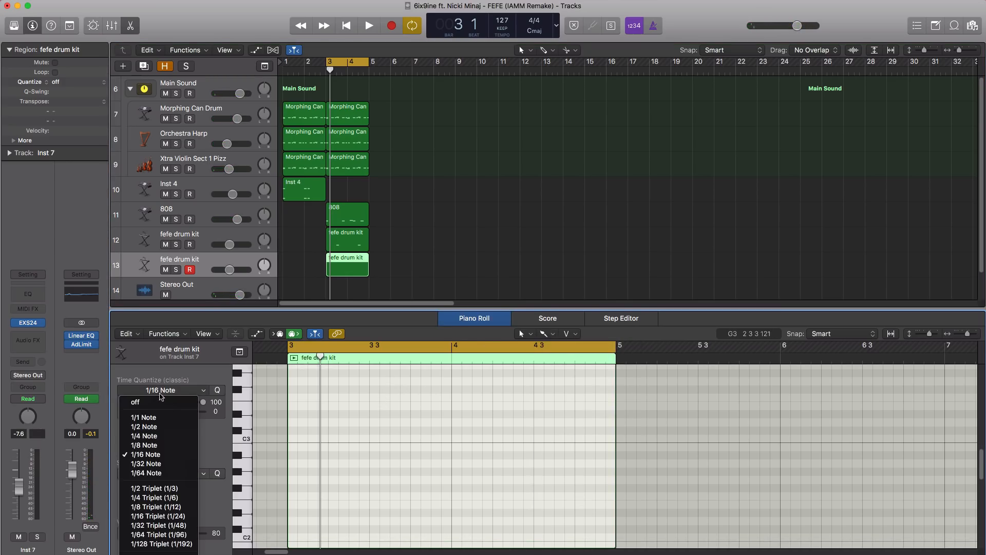
left_click(154, 444)
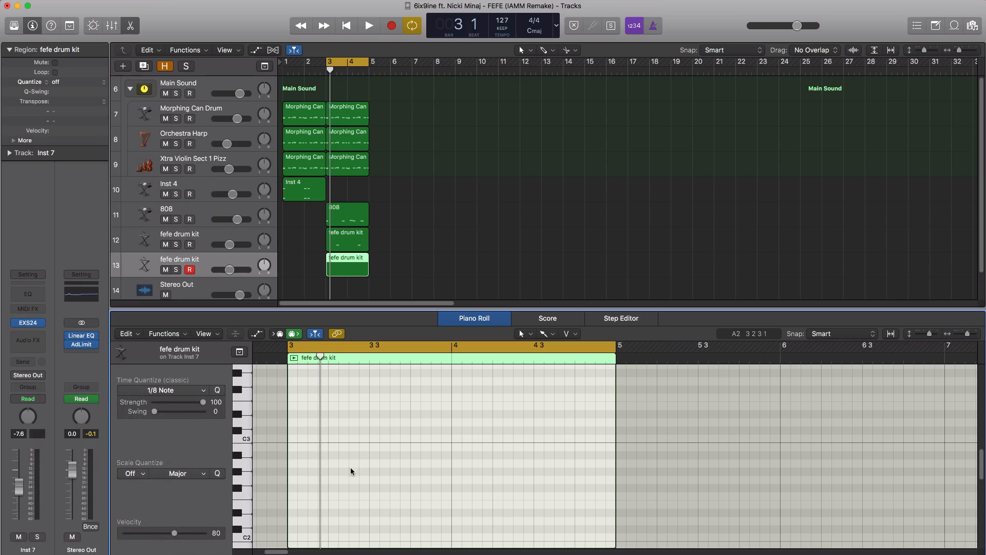
left_click(296, 455)
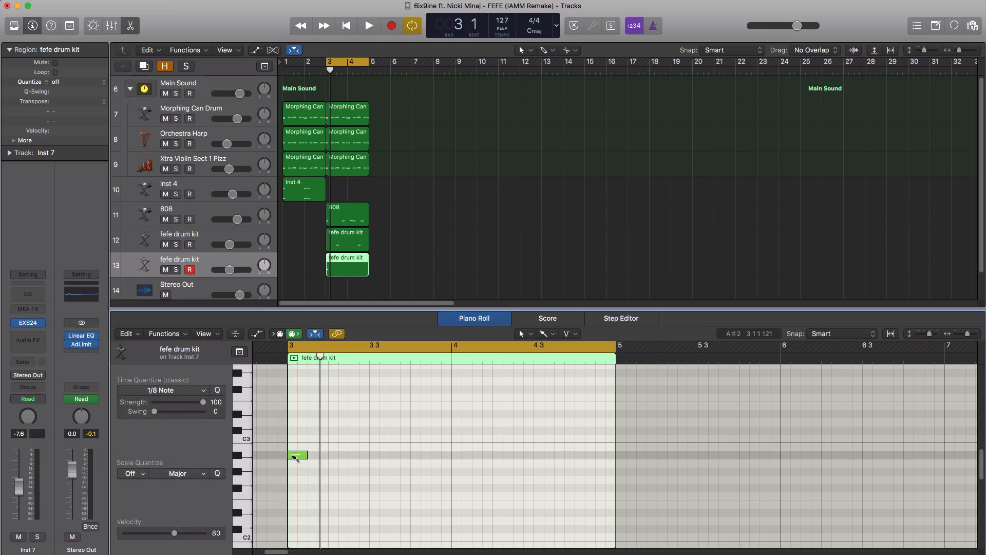
left_click_drag(295, 457, 299, 536)
scroll(298, 531, "down", 10)
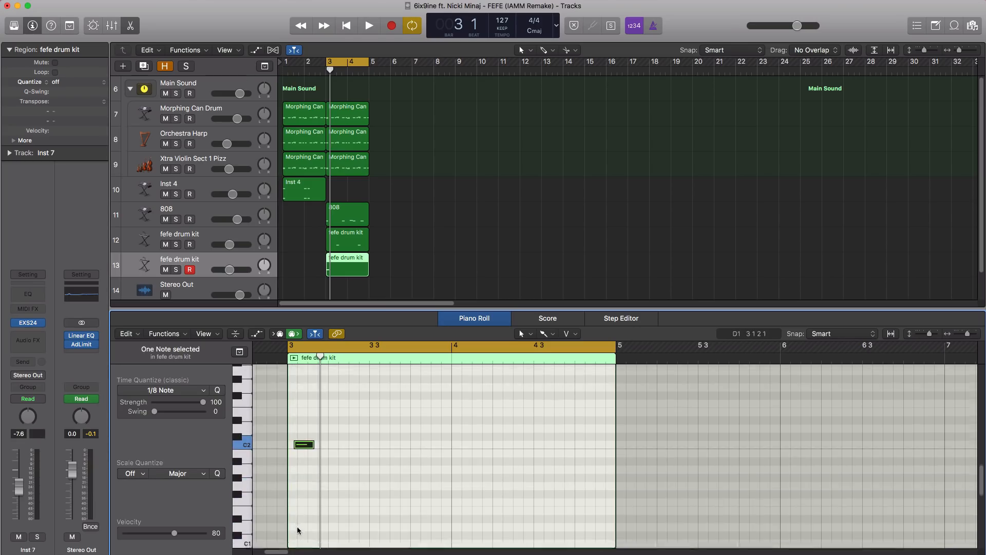
scroll(298, 530, "down", 1)
mouse_move(303, 437)
left_mouse_down()
mouse_move(300, 511)
mouse_move(530, 509)
mouse_move(469, 506)
left_mouse_up()
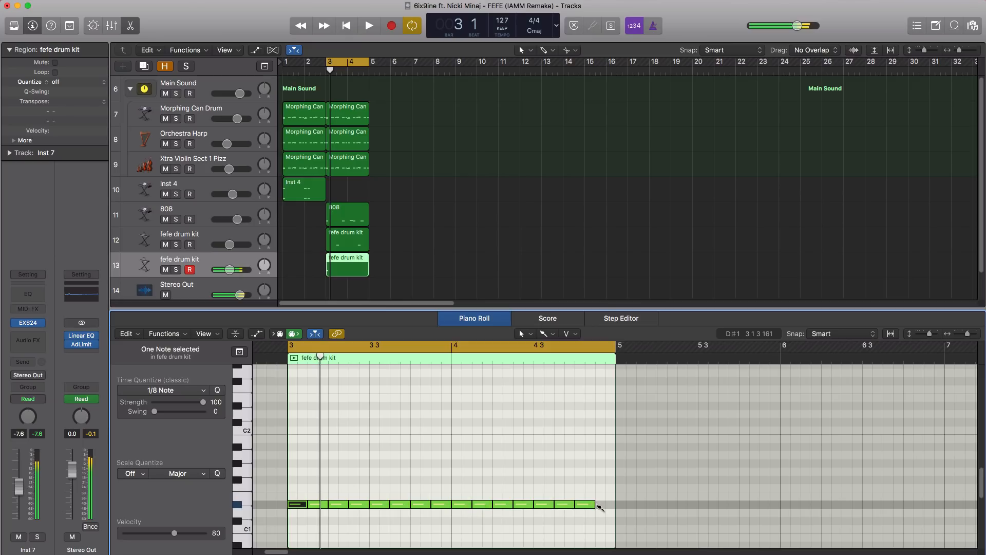
Lower the second fefe drum kit track's volume to -9.0 dB while auditioning the loop
key("space")
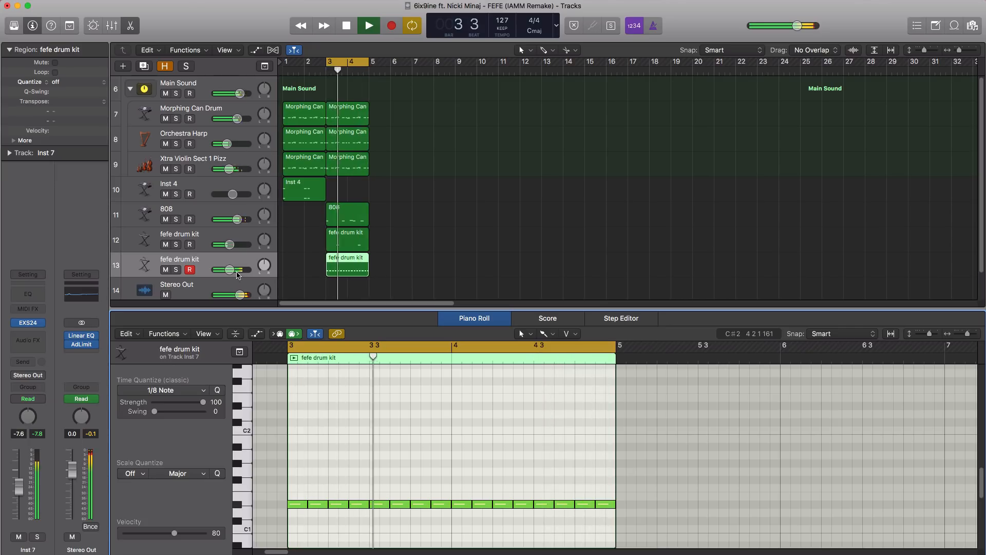
left_click_drag(230, 270, 228, 269)
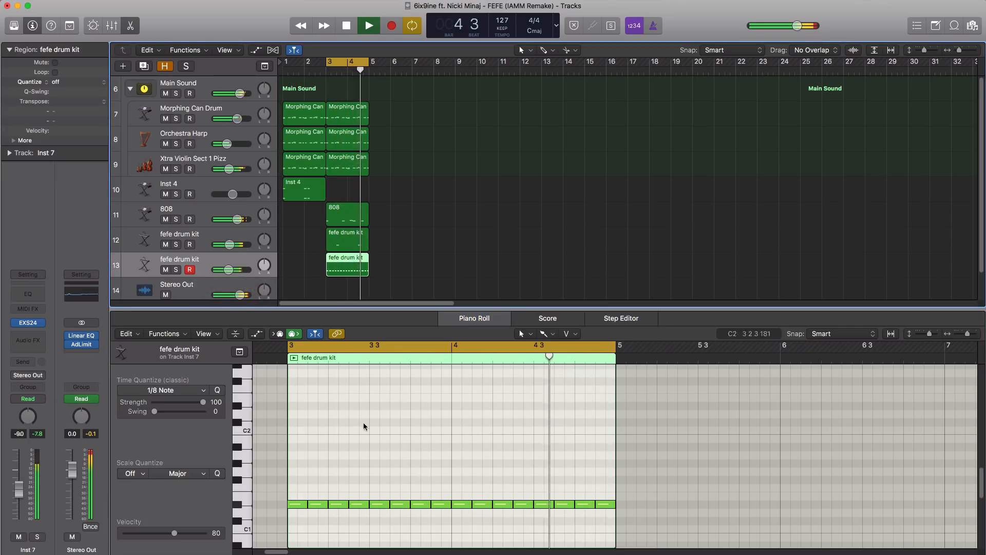
key("space")
Replace the first D#1 note in bar 3 with two 1/16 notes and audition the pattern
left_click(300, 504)
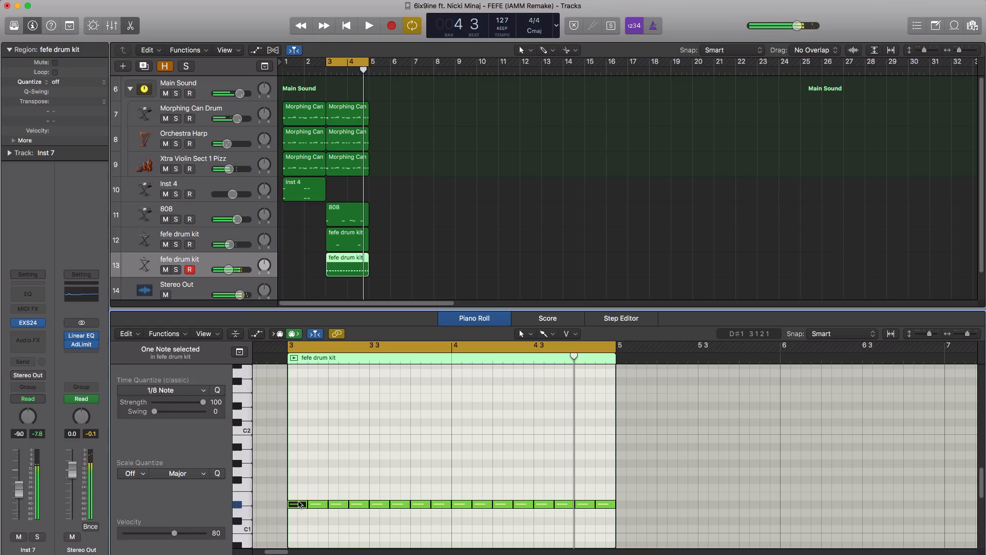
left_click(187, 390)
left_click(157, 379)
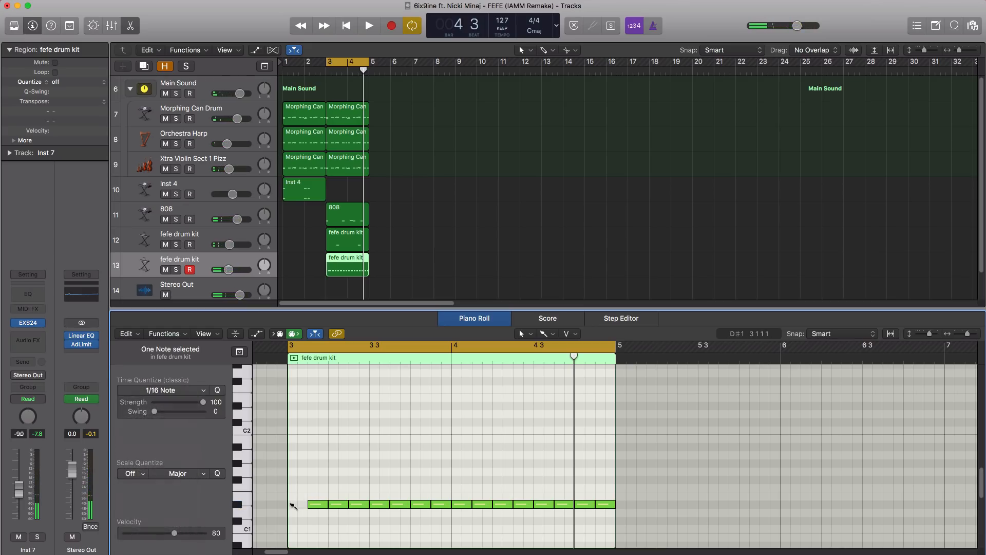
left_click(294, 505)
left_click(308, 514)
key("space")
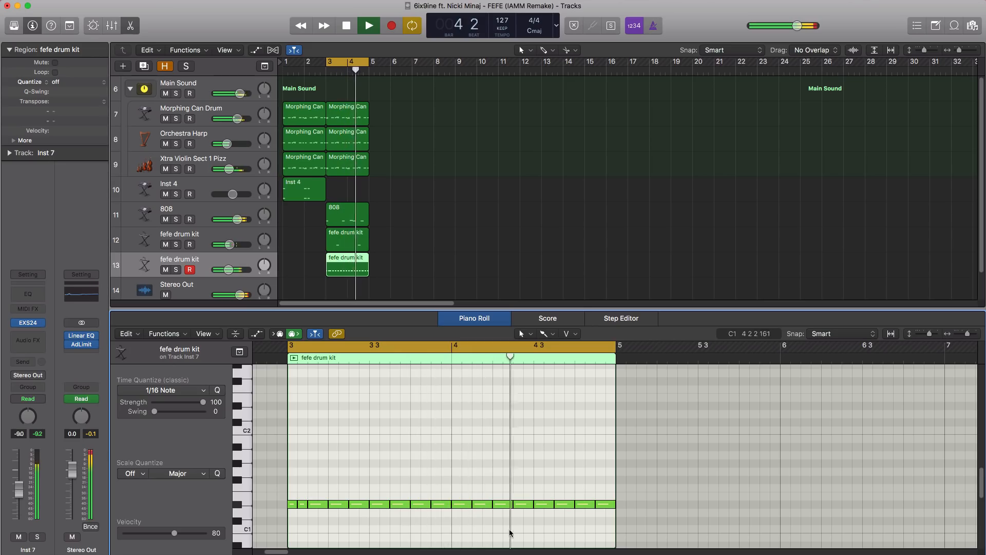
key("space")
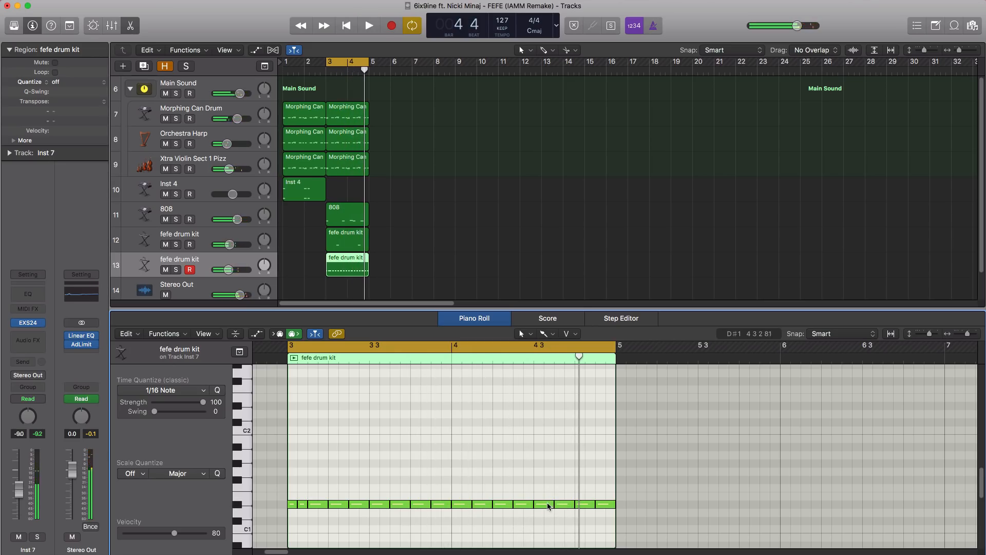
Replace the D#1 note on beat 3 of bar 4 with two 1/16 notes and audition the loop
left_click(546, 505)
key("space")
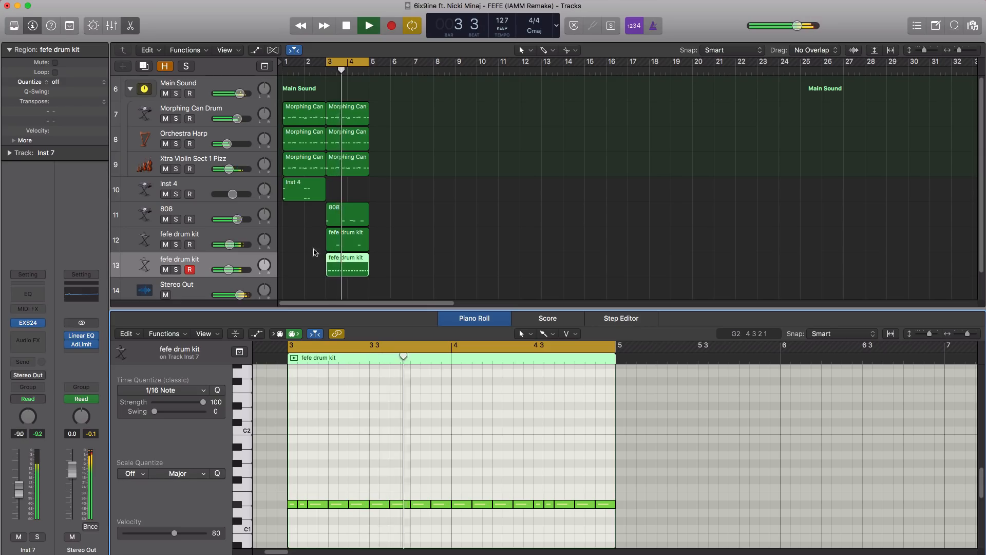
key("space")
Open the second drum kit track's EXS24 and raise the envelope 2 attack to 12.753 ms during playback
left_click(29, 323)
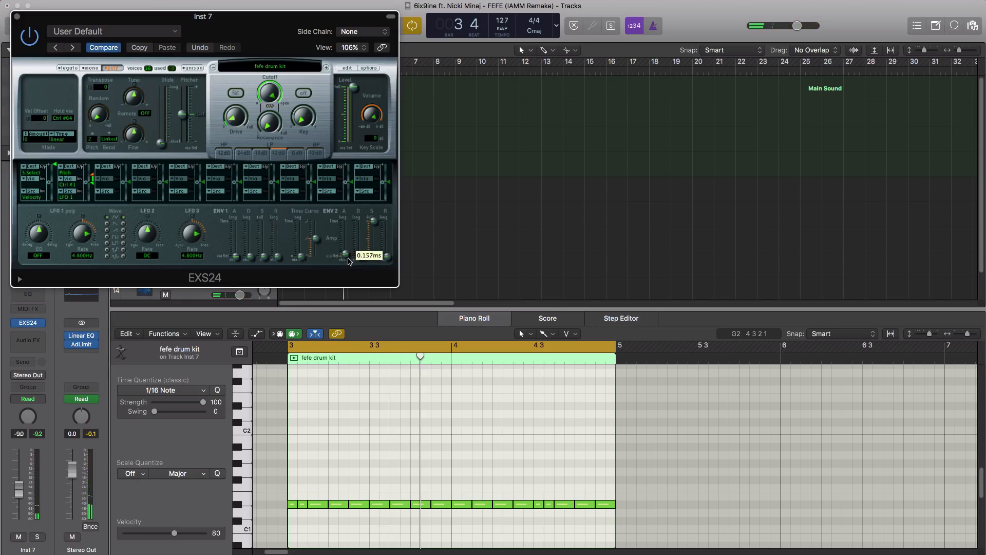
key("space")
left_click_drag(349, 261, 347, 254)
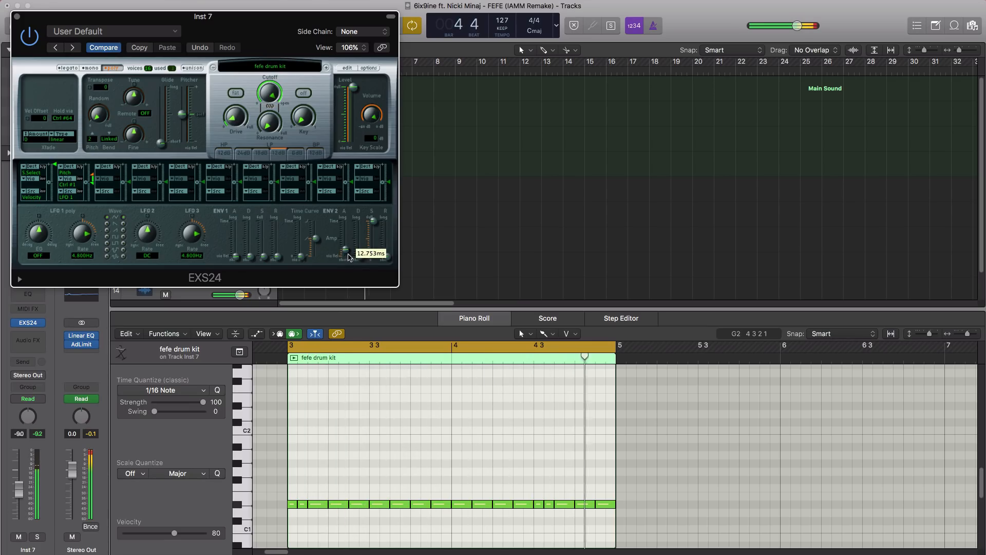
Close the EXS24 window and insert a stereo Sample Delay on the second fefe drum kit track
mouse_move(348, 251)
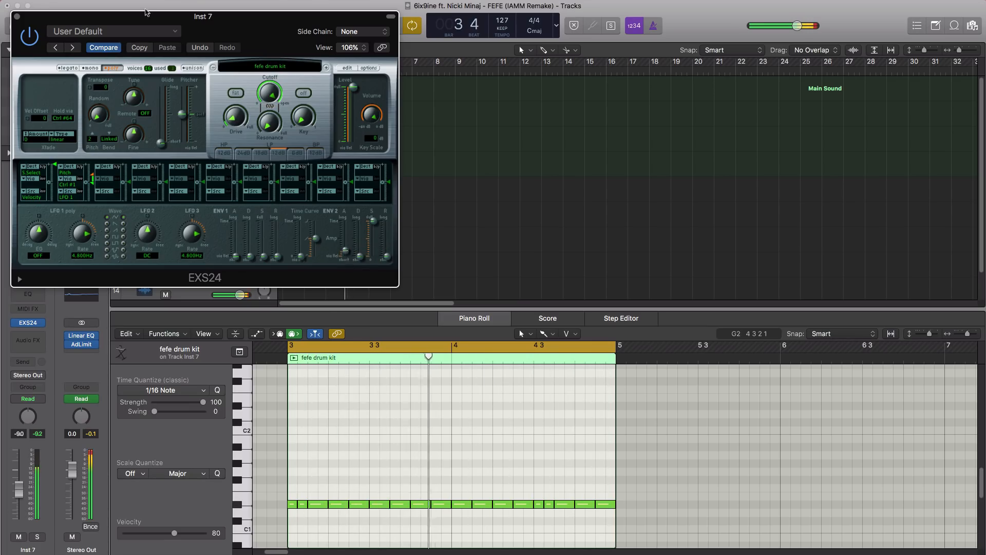
left_click(17, 17)
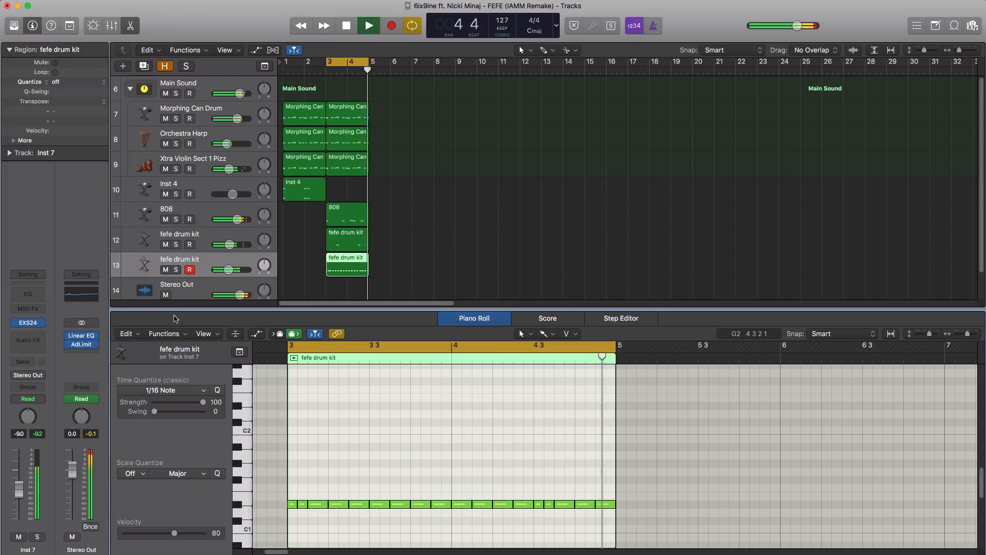
left_click(30, 338)
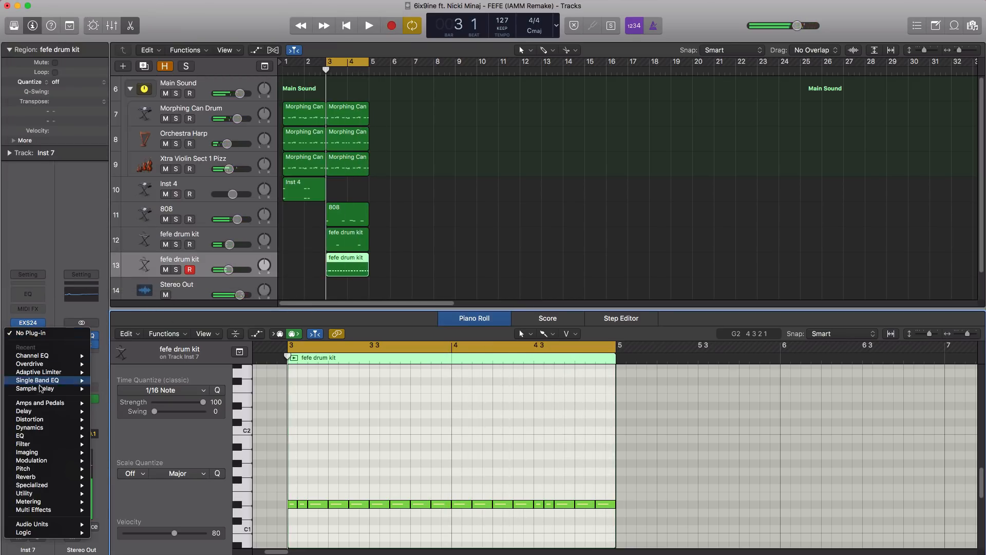
mouse_move(46, 366)
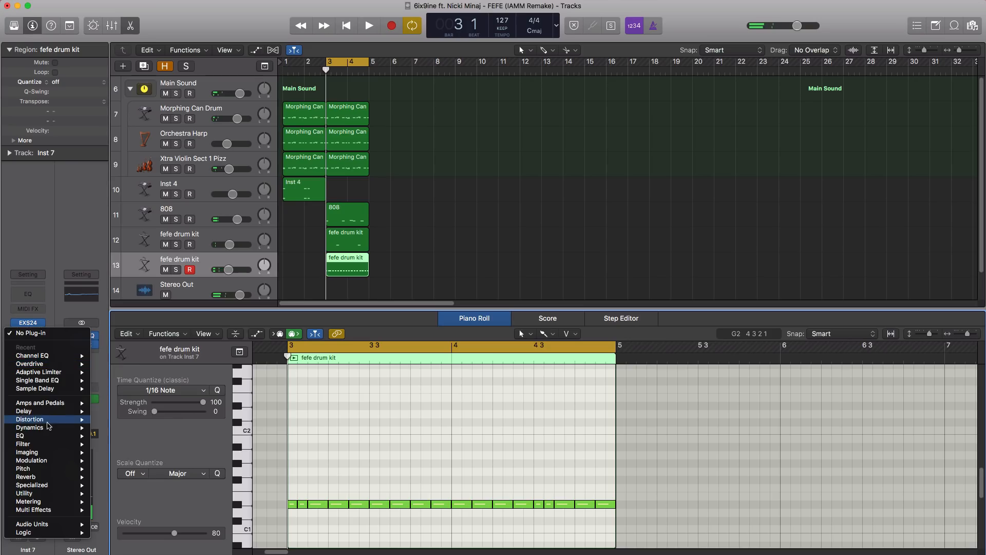
mouse_move(51, 412)
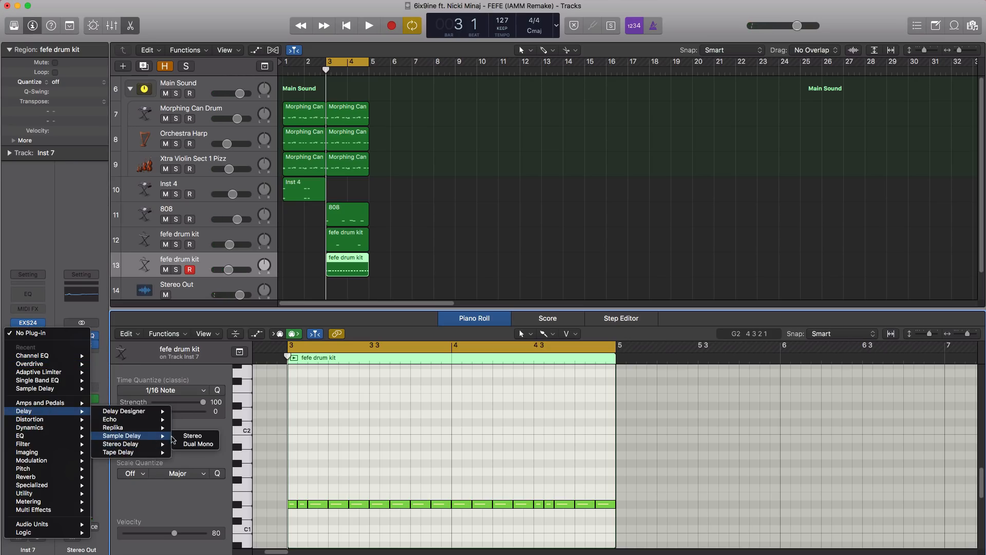
left_click(184, 436)
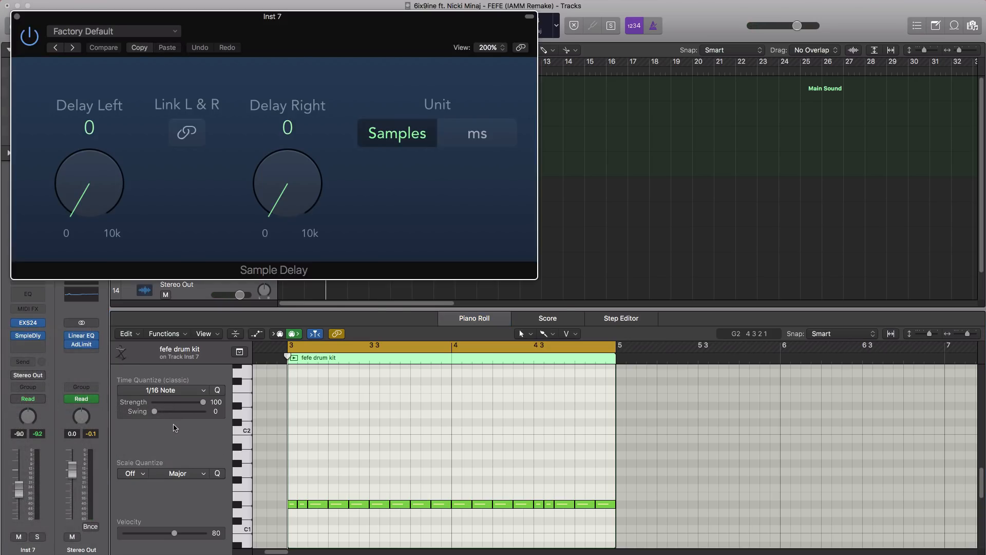
Set the Sample Delay's left delay to 39 samples, audition the loop and close the plug-in
left_click_drag(310, 35, 525, 104)
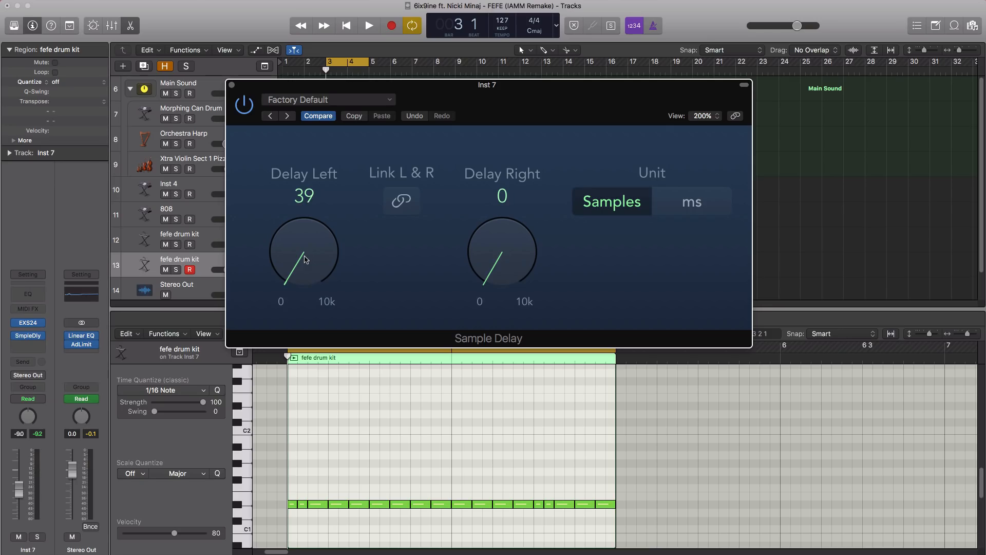
key("space")
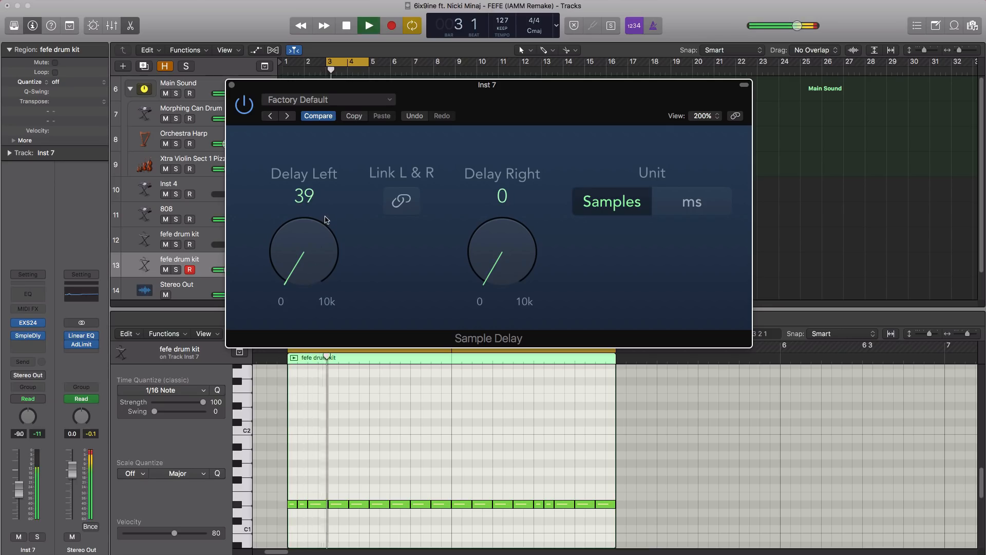
key("space")
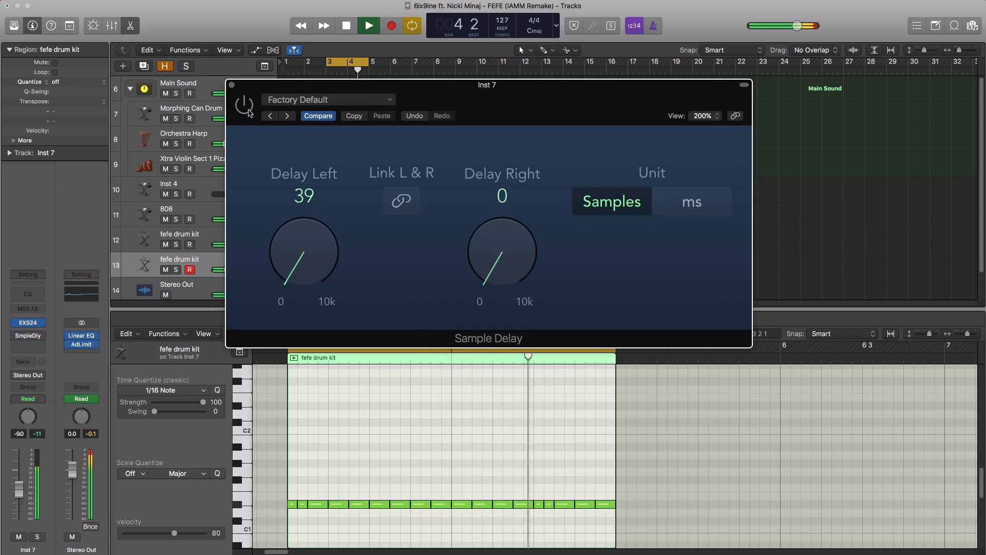
left_click(232, 85)
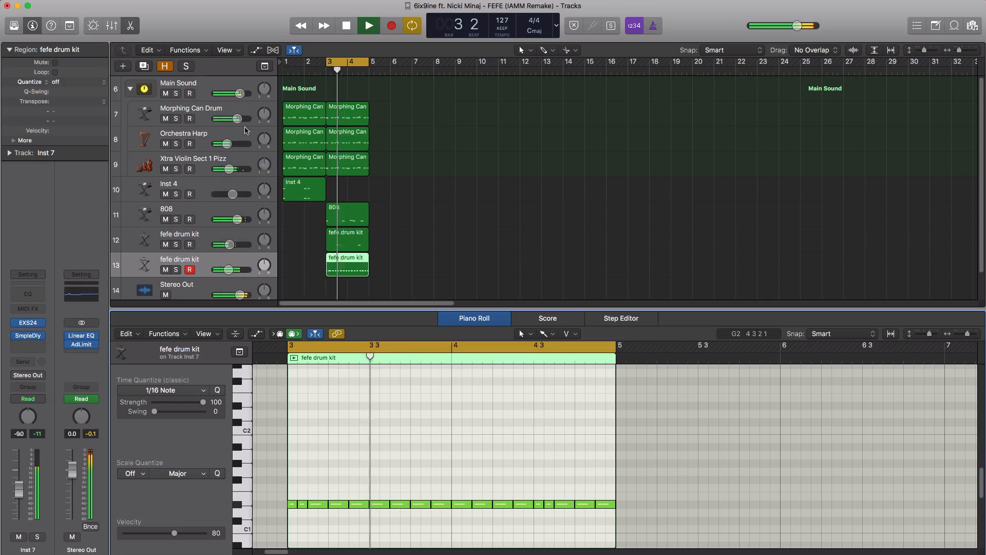
key("space")
Reopen the Sample Delay and set the left delay to 42 samples during playback, then close it
left_click(27, 336)
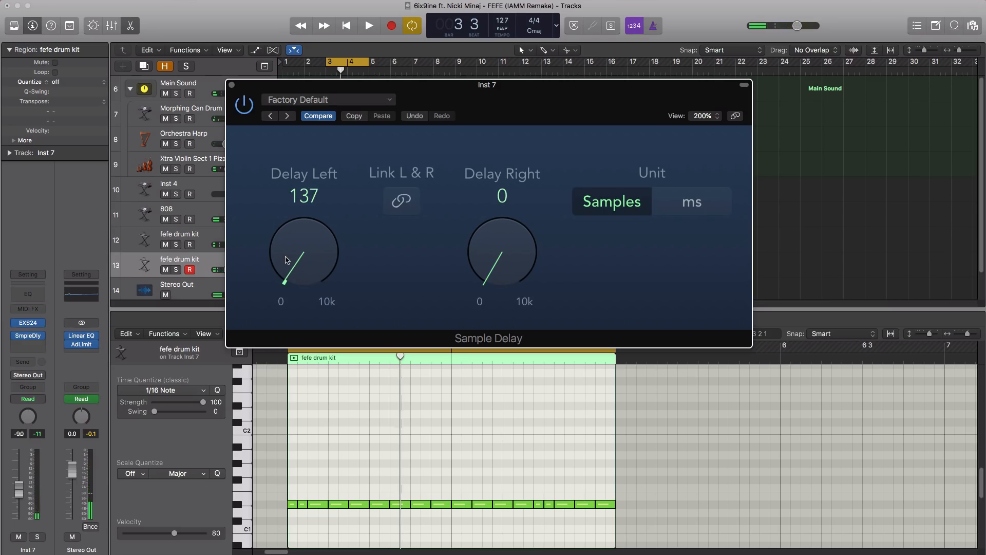
key("space")
left_click_drag(286, 259, 290, 251)
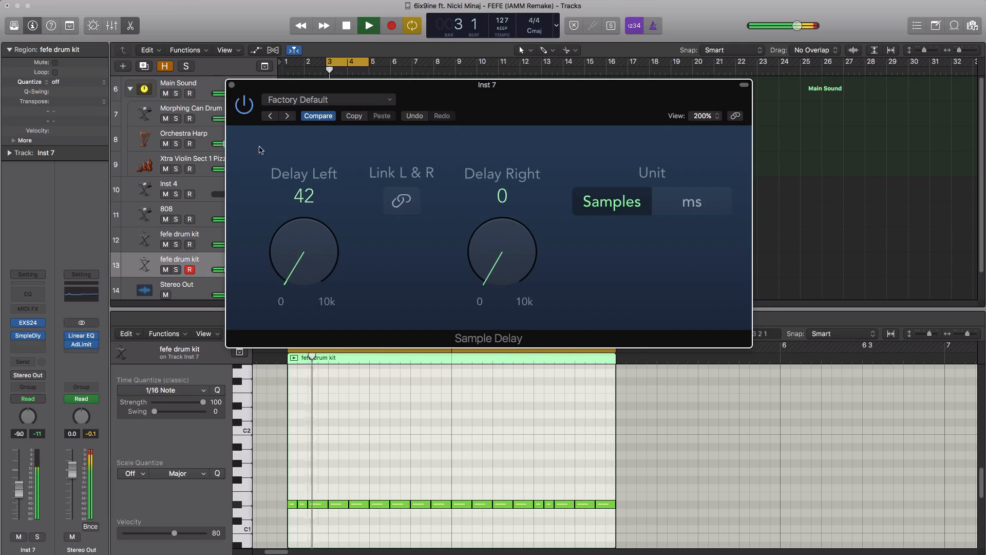
key("super+w")
key("space")
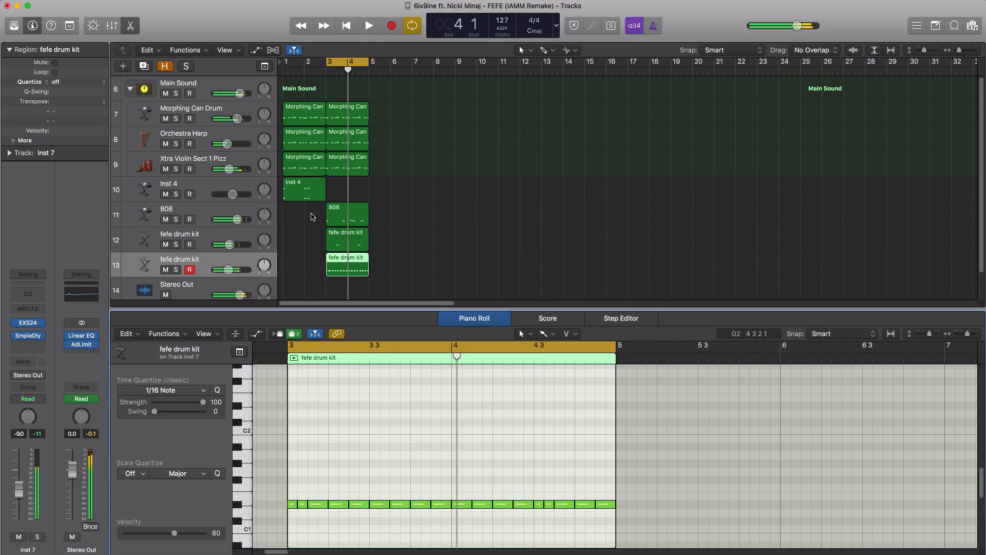
Lower the second fefe drum kit track's volume to -10.8 dB during playback
key("space")
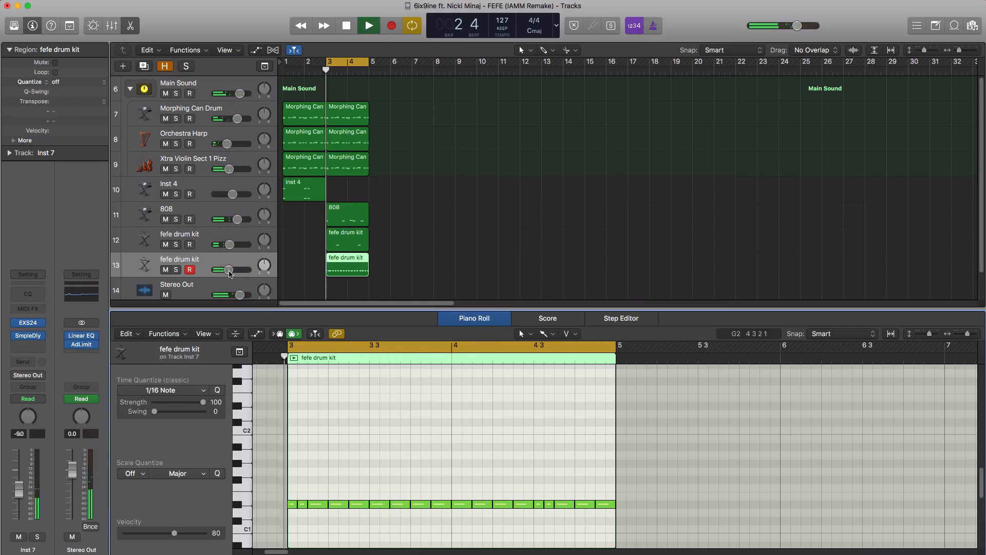
left_click_drag(235, 274, 232, 274)
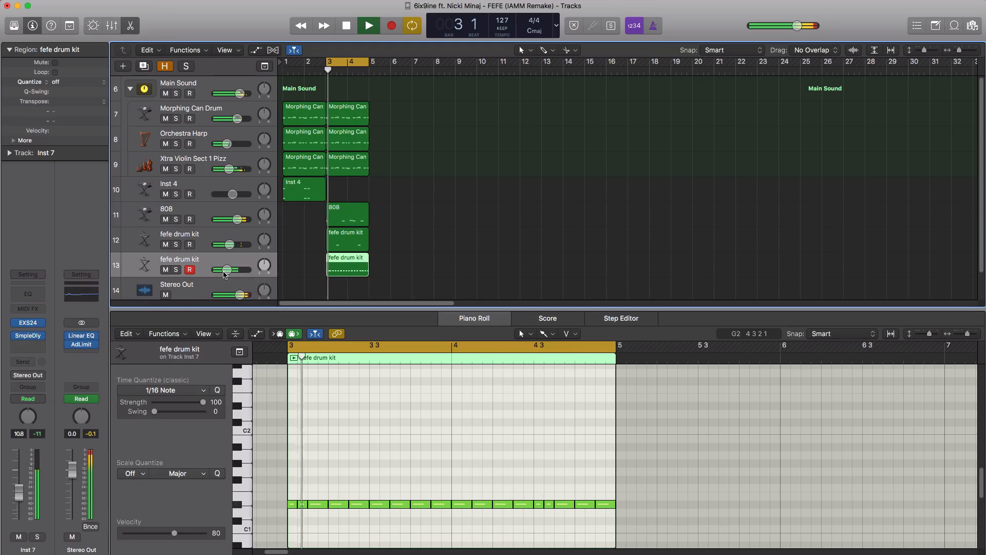
key("space")
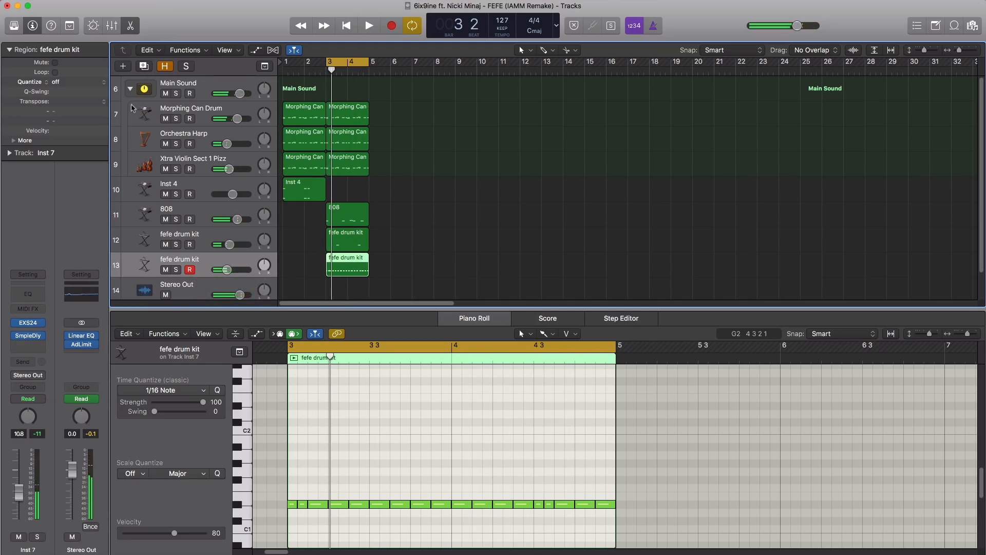
Duplicate the second fefe drum kit track and remove the Sample Delay from the copy, keeping its EXS24 kit
key("super+d")
left_click(41, 337)
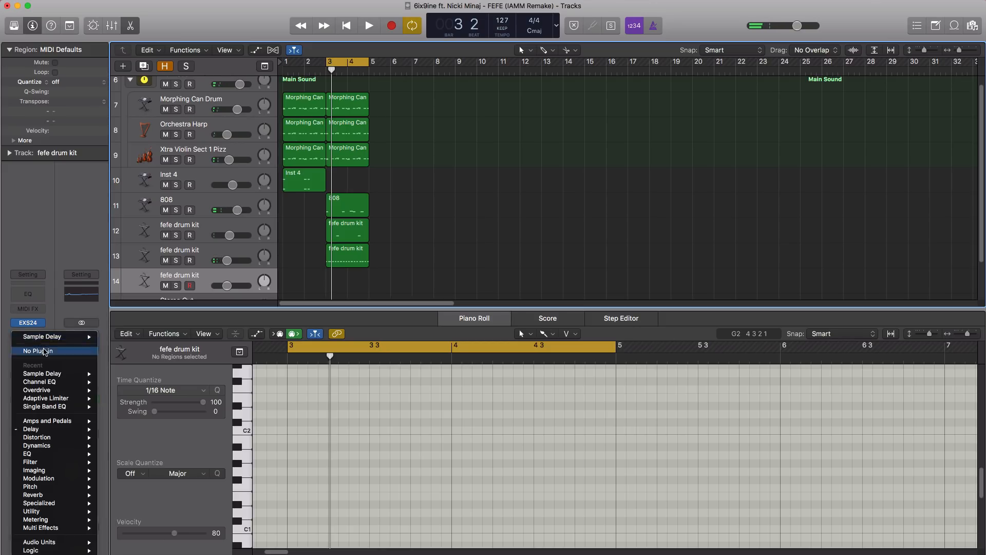
left_click(44, 351)
left_click(29, 323)
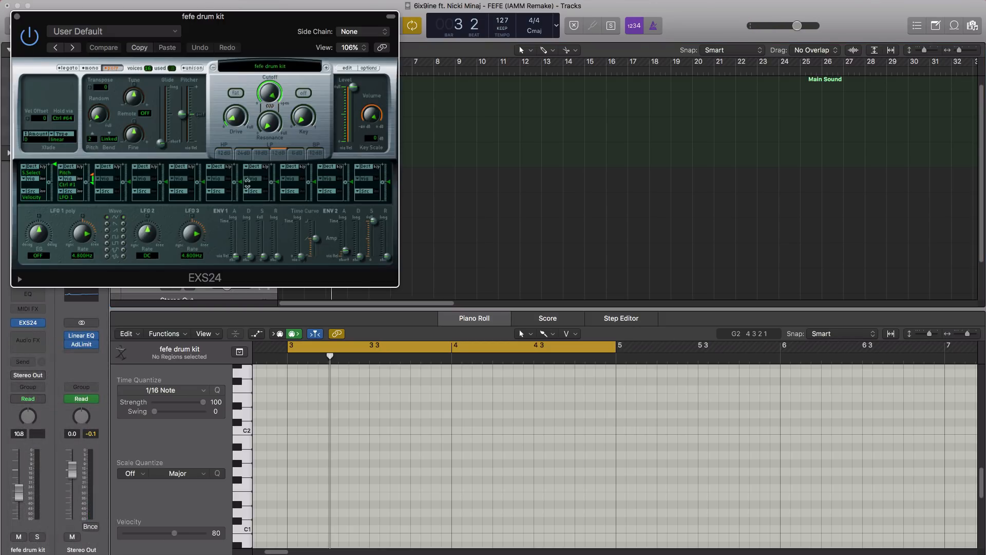
left_click(17, 17)
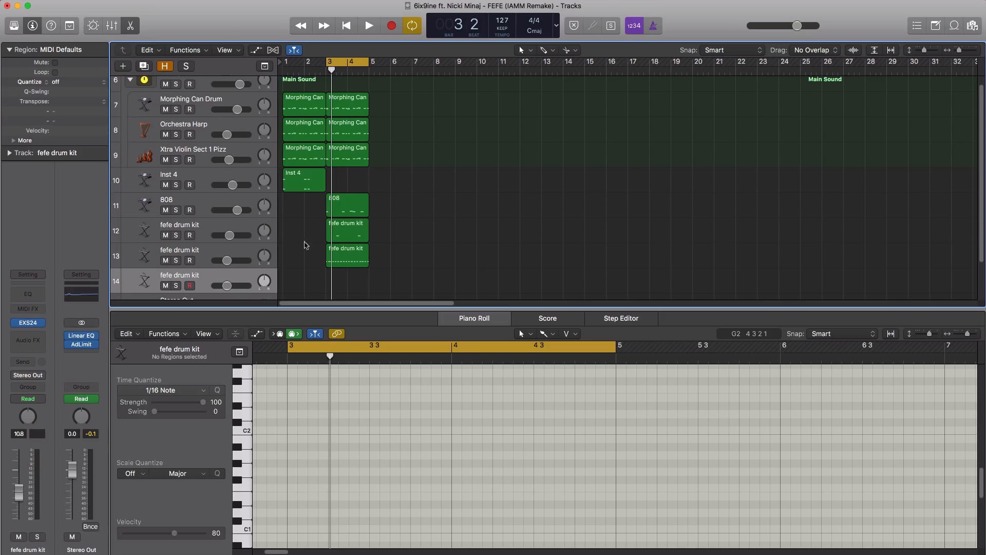
Create a region over bars 3 and 4 on track 14 and pencil in F#1 notes on beat 4 of each bar
left_click(334, 285)
left_click_drag(347, 286, 369, 286)
scroll(436, 444, "down", 3)
scroll(437, 444, "down", 1)
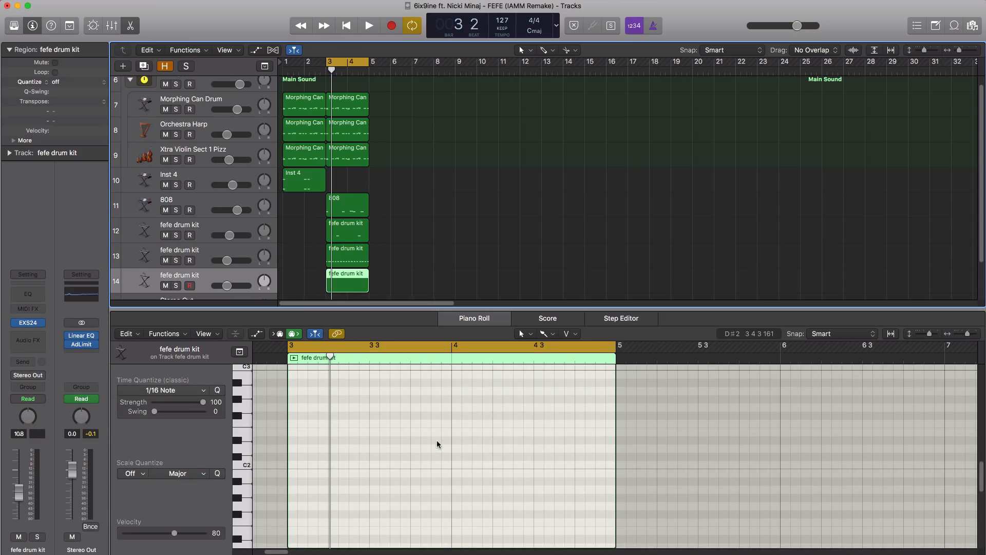
scroll(407, 461, "down", 4)
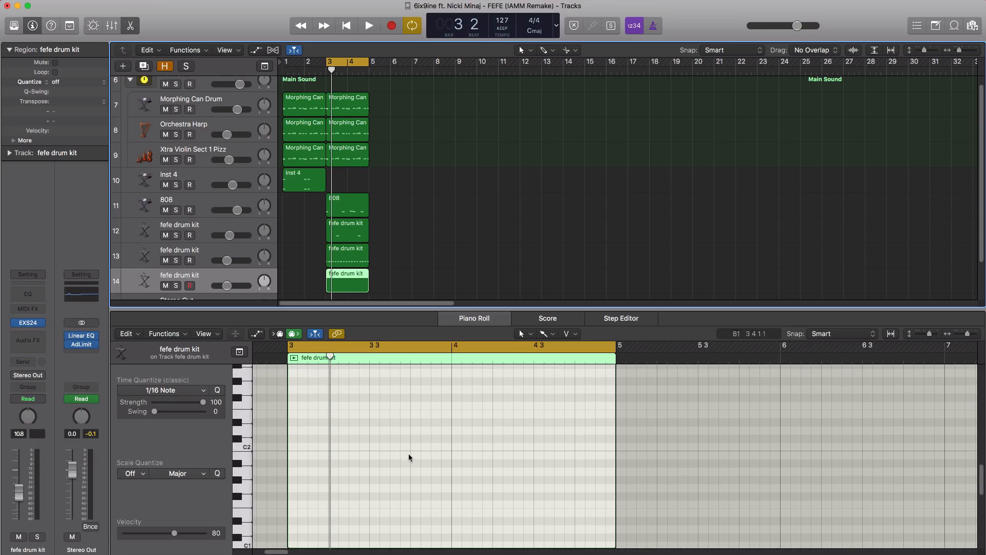
left_click(543, 334)
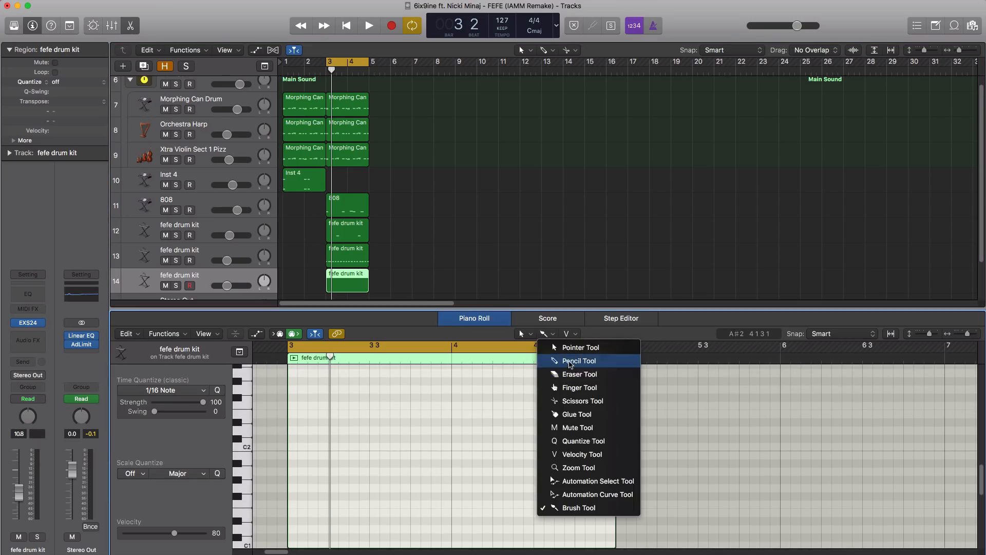
left_click(570, 364)
left_click_drag(419, 422, 416, 497)
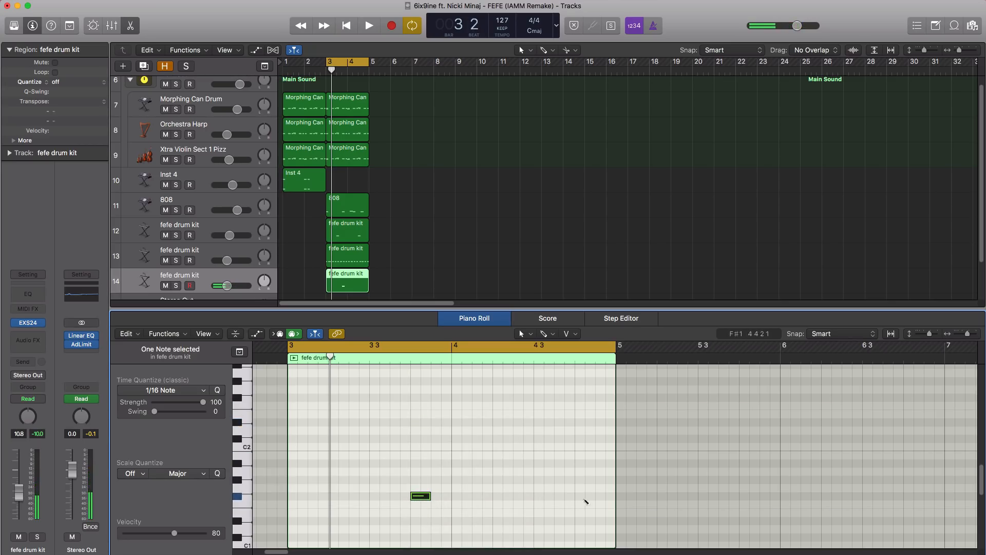
Lower track 14's volume to -22.5 dB while auditioning the F#1 pattern
key("space")
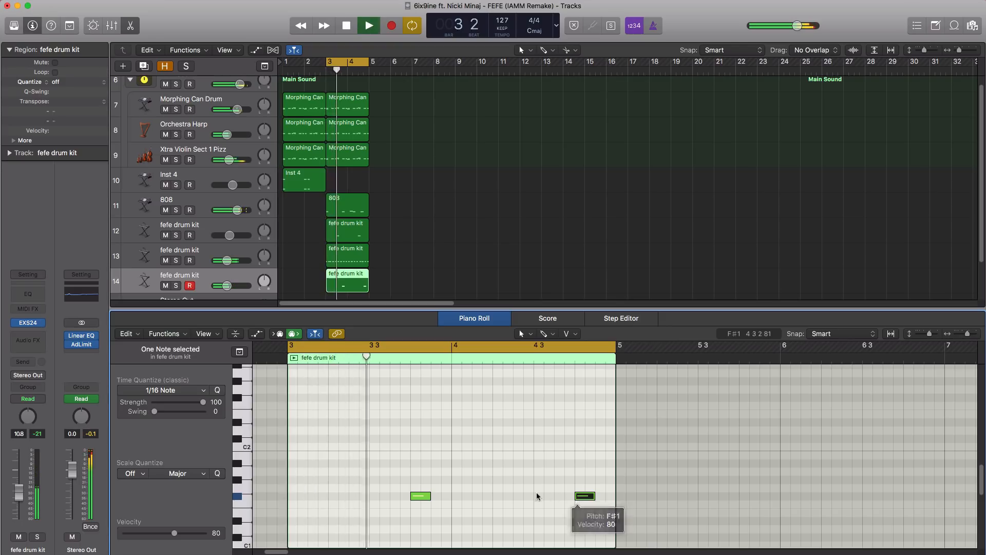
left_click_drag(226, 286, 221, 285)
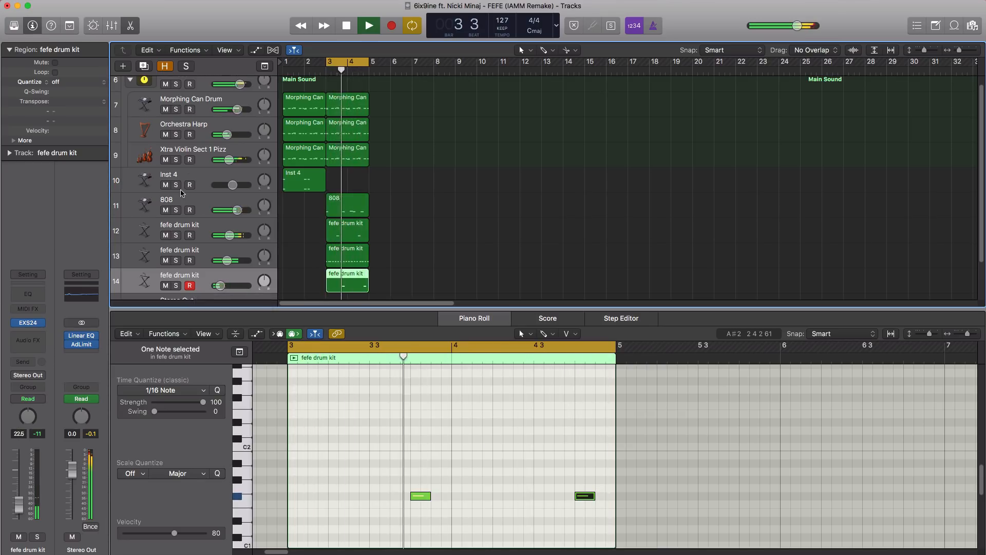
scroll(182, 193, "down", 2)
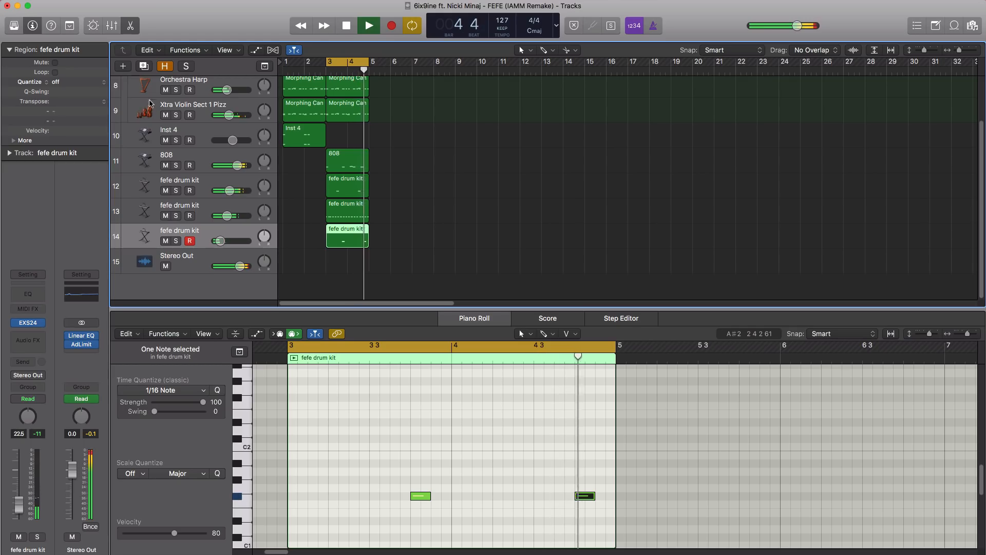
key("space")
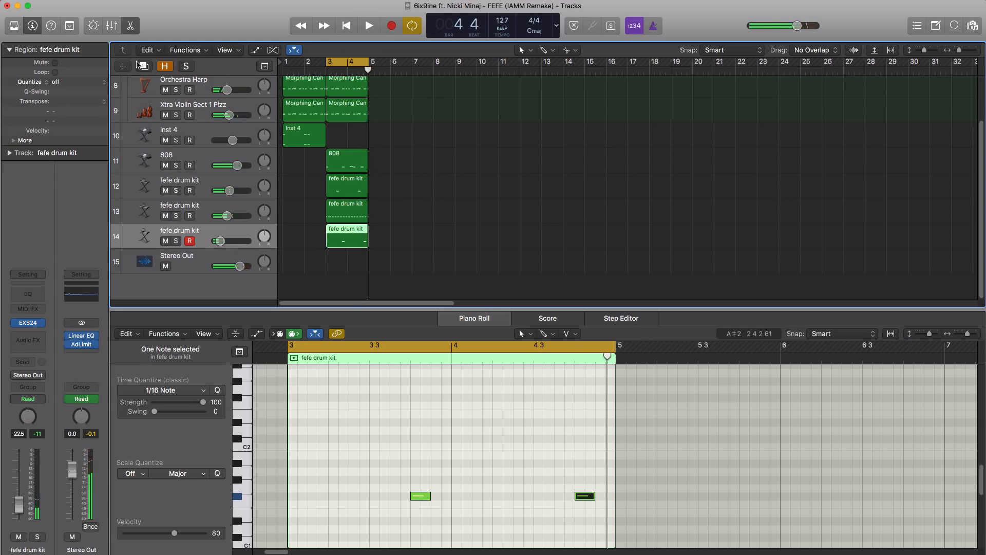
Duplicate drum kit track 14 and create an empty region over bars 3 and 4 on the new track 15
left_click(144, 67)
left_click(333, 267)
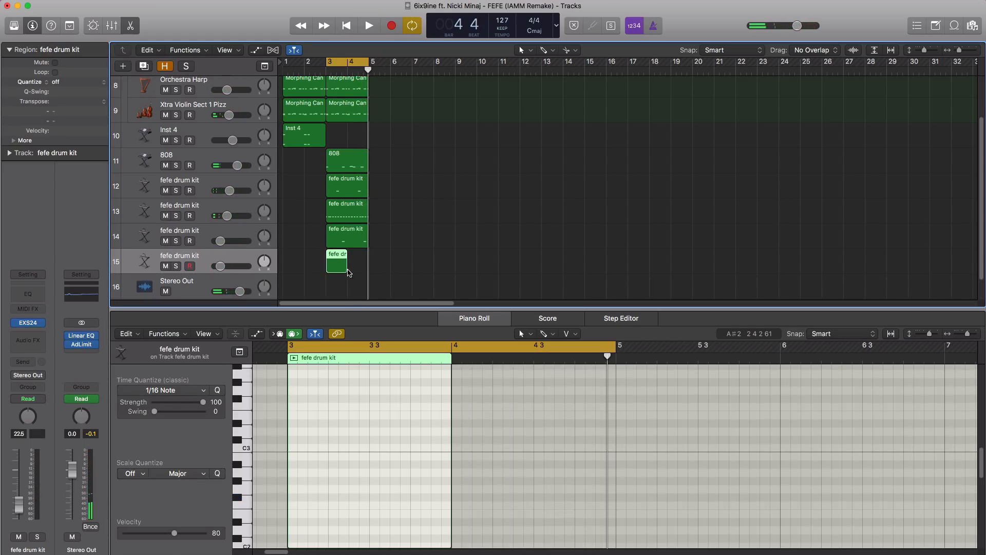
left_click_drag(344, 268, 368, 269)
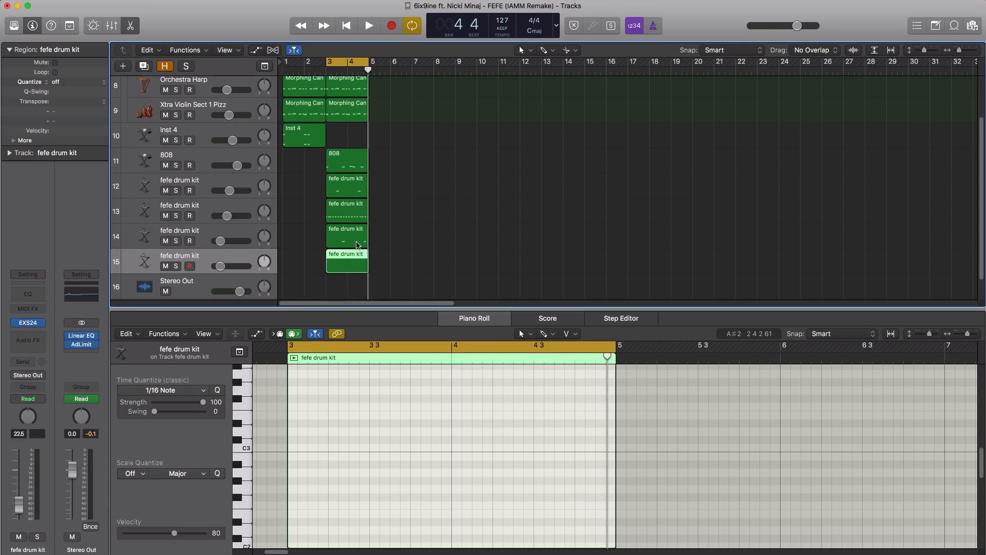
Pencil in a note on beat 4 of bar 4 in track 15's region and move it to A#1
left_click(579, 465)
left_click_drag(583, 464, 585, 491)
scroll(591, 457, "down", 3)
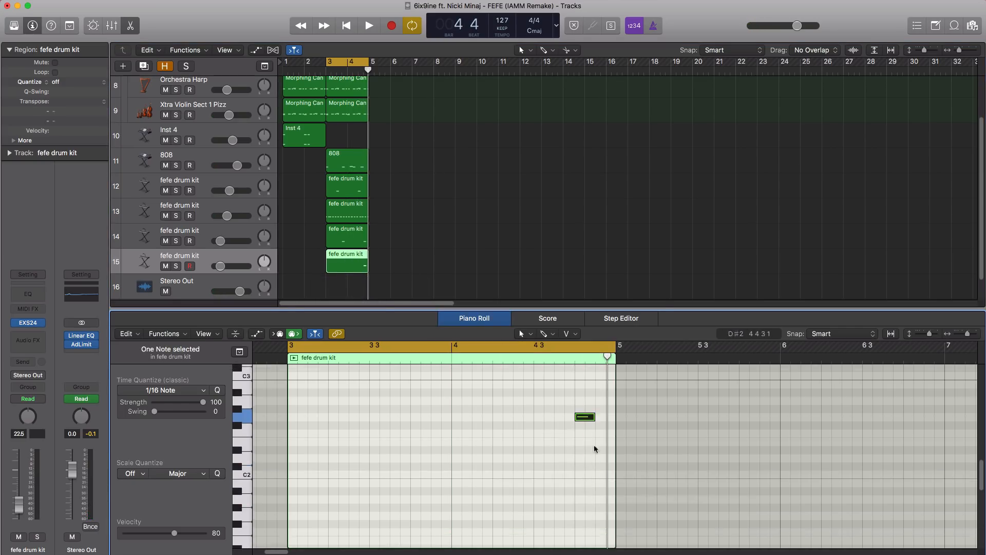
left_click_drag(583, 419, 586, 494)
Raise track 15's volume to -7.8 dB while auditioning the loop
mouse_move(219, 266)
left_mouse_down()
mouse_move(232, 269)
mouse_move(216, 256)
left_mouse_up()
key("space")
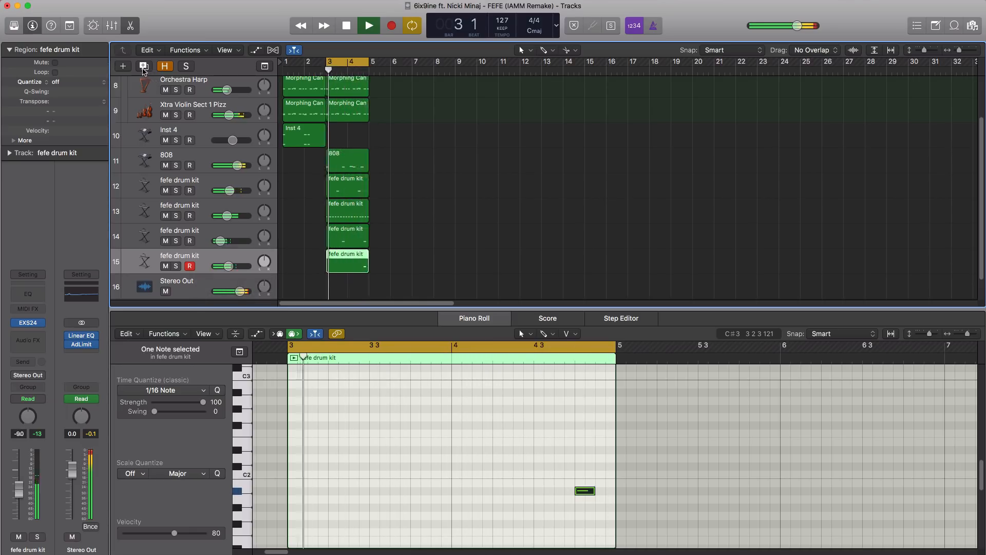
left_click_drag(230, 266, 230, 266)
key("space")
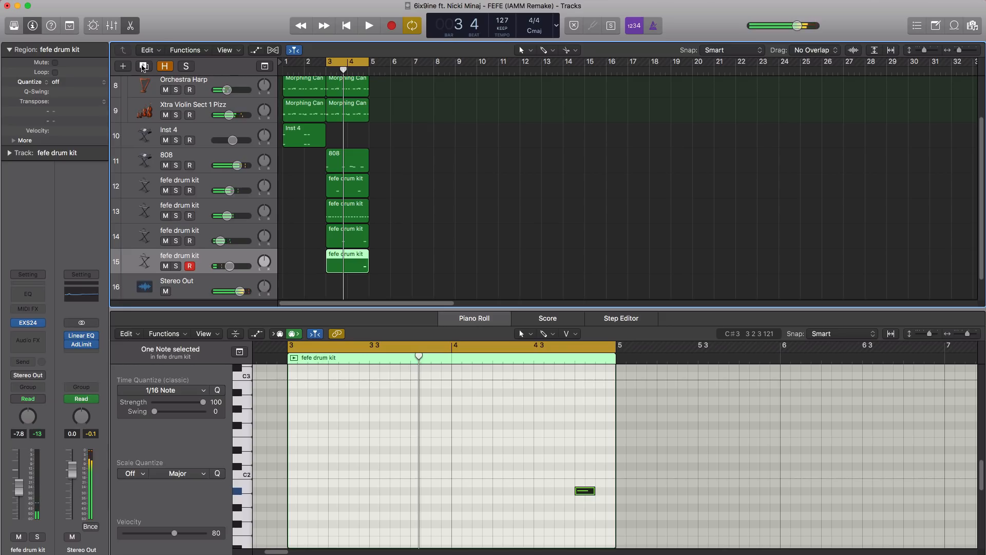
Duplicate drum kit track 15, create an empty region over bars 3 and 4 on the new track, and play the loop
left_click(144, 66)
left_click(330, 285)
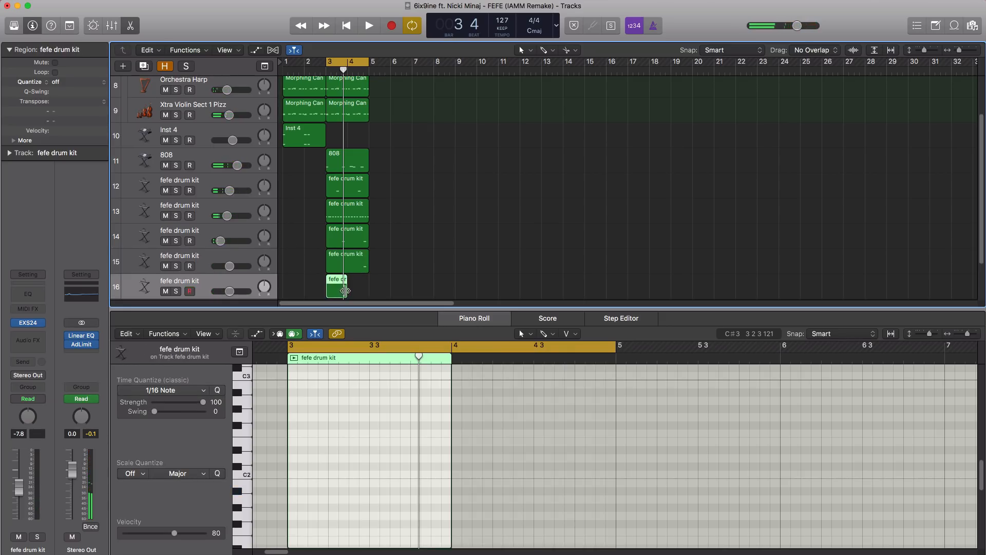
left_click_drag(344, 291, 368, 291)
scroll(352, 245, "down", 2)
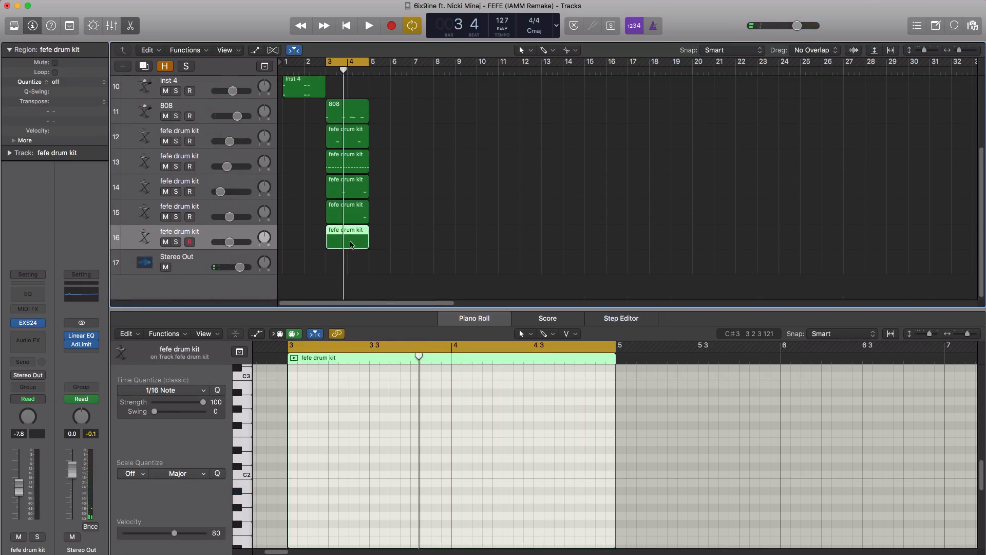
key("space")
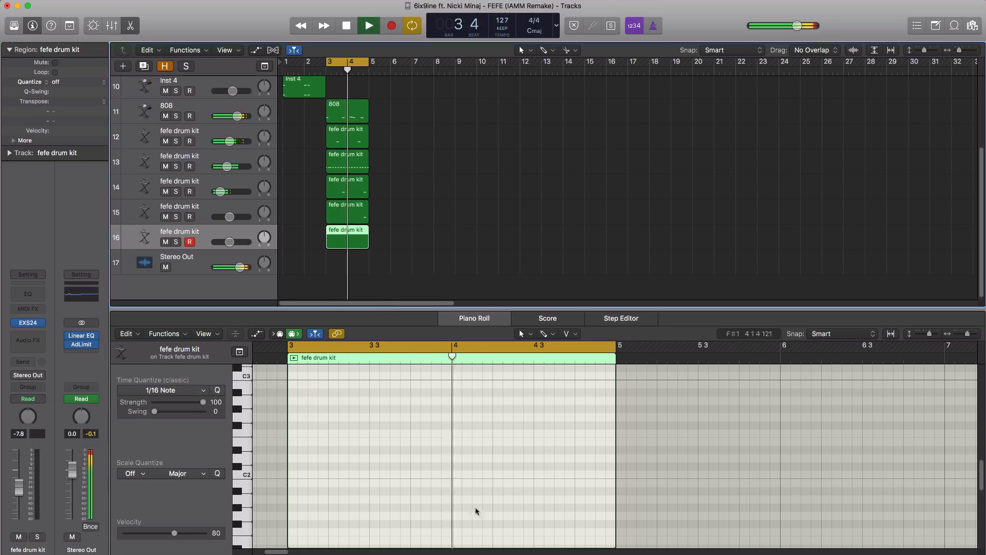
Pencil in a note on the last eighth of bar 3 in track 16's region and move it down to C#1
key("space")
left_click(440, 467, "super")
left_click_drag(440, 468, 435, 519)
scroll(452, 419, "down", 3)
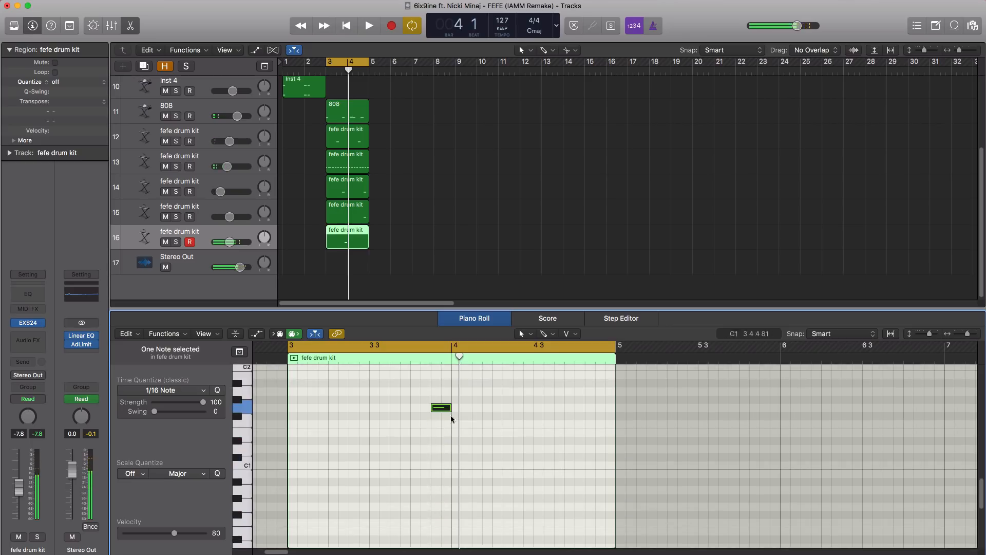
left_click_drag(440, 411, 442, 460)
Raise track 16's volume to -5.0 dB while auditioning the loop
key("space")
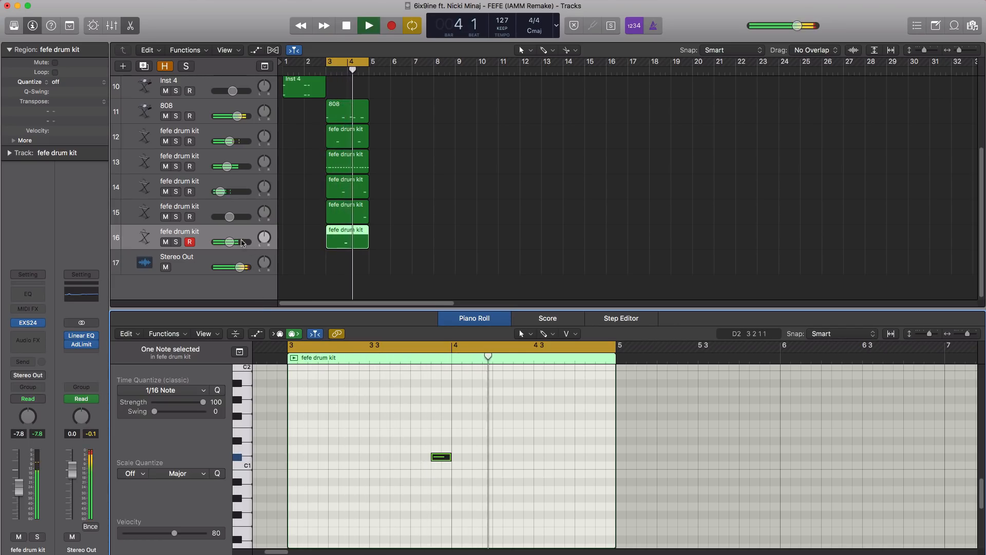
key("space")
left_click_drag(230, 241, 229, 249)
key("space")
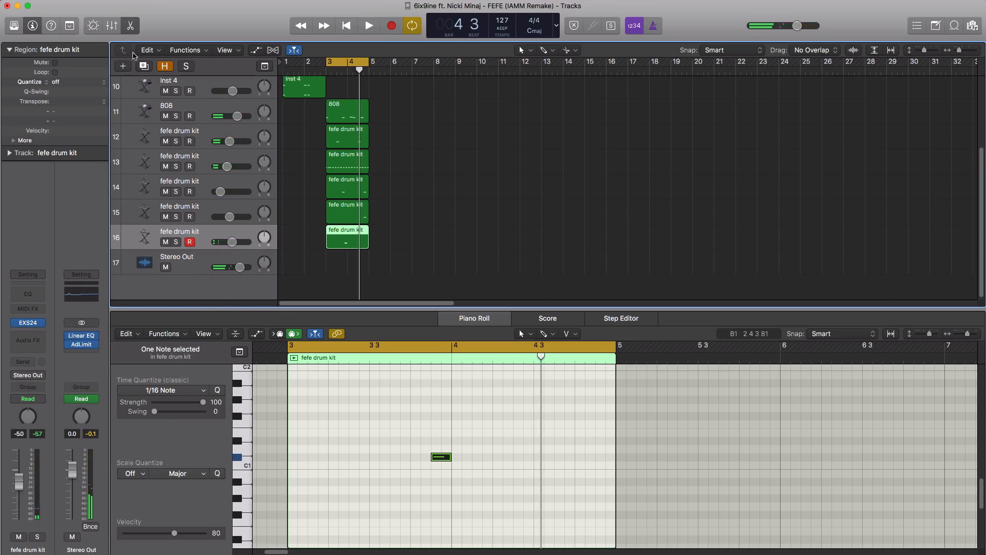
Duplicate drum kit track 16 and create an empty region over bars 3 and 4 on the new track 17
left_click(144, 68)
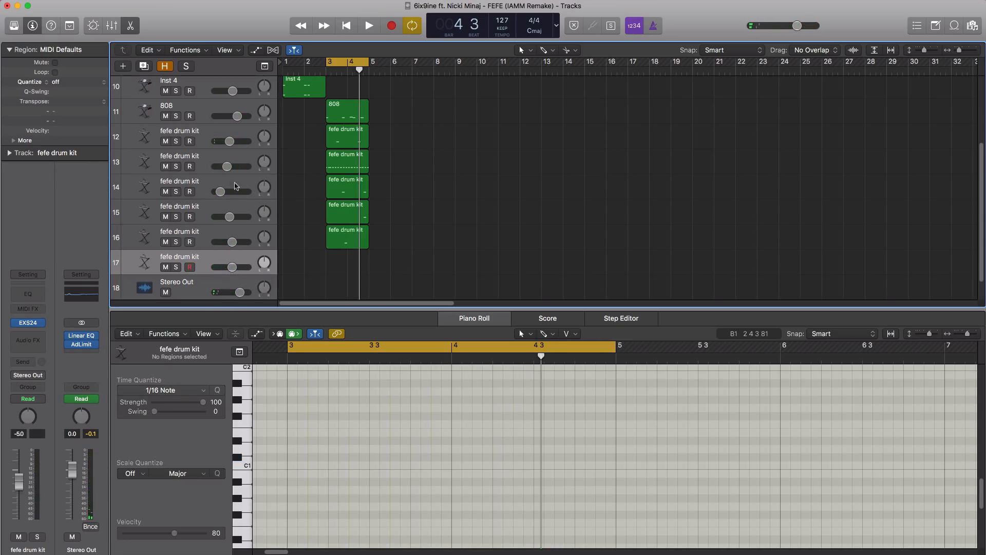
left_click(339, 268)
left_click_drag(352, 265, 368, 265)
scroll(358, 465, "down", 1)
scroll(357, 465, "down", 5)
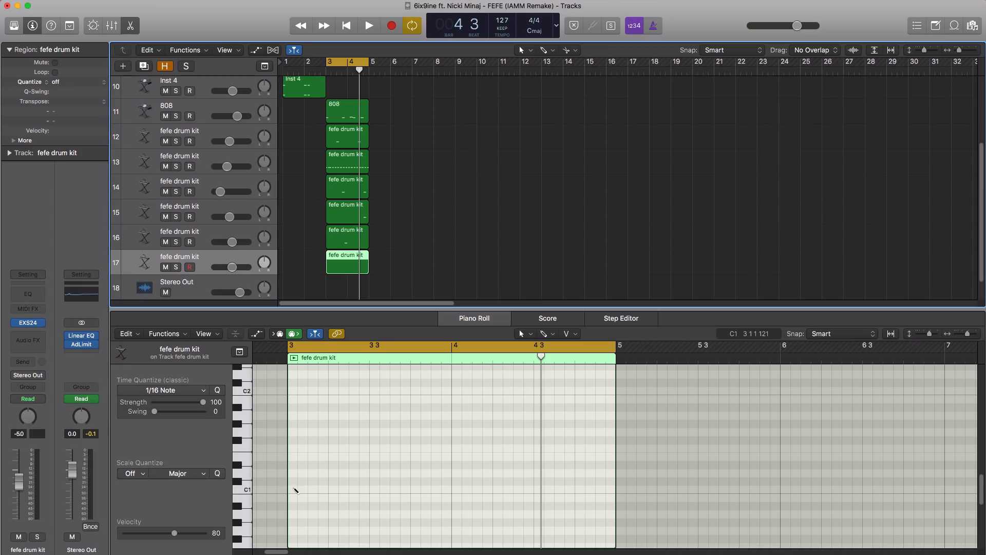
Pencil C1 notes at velocity 109 into track 17's region at 3 1 1, 4 1 3, 4 2 1 and 4 3 3
left_click(296, 489)
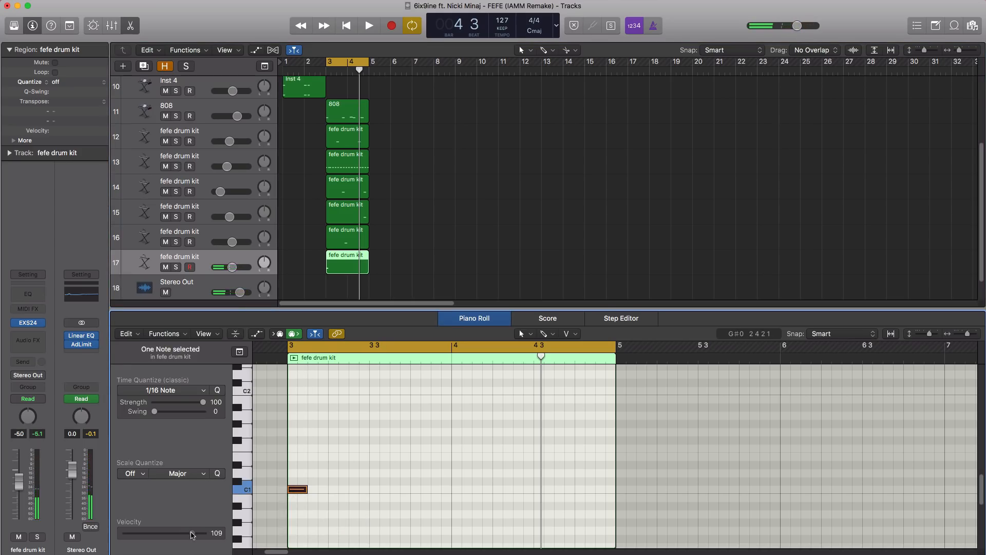
key("space")
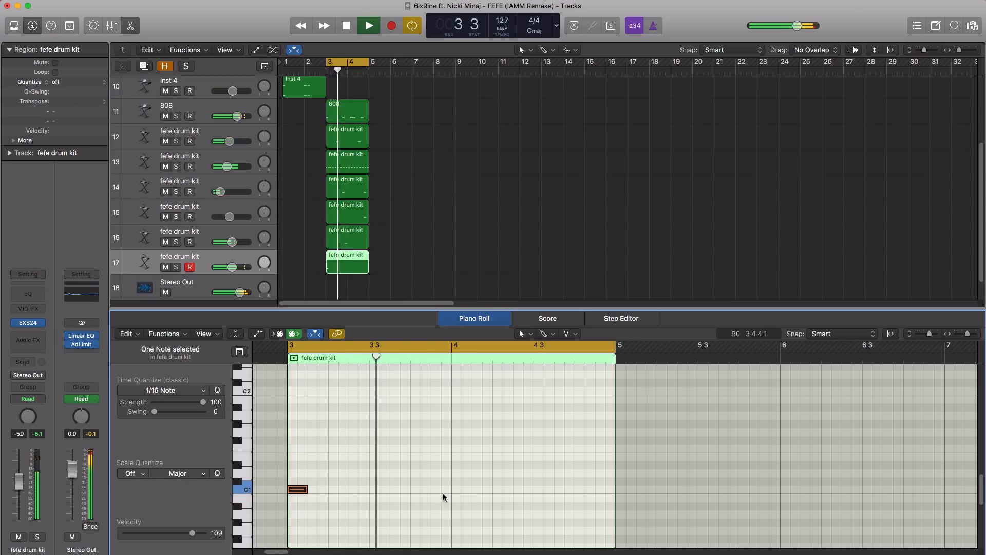
left_click(476, 490)
key("space")
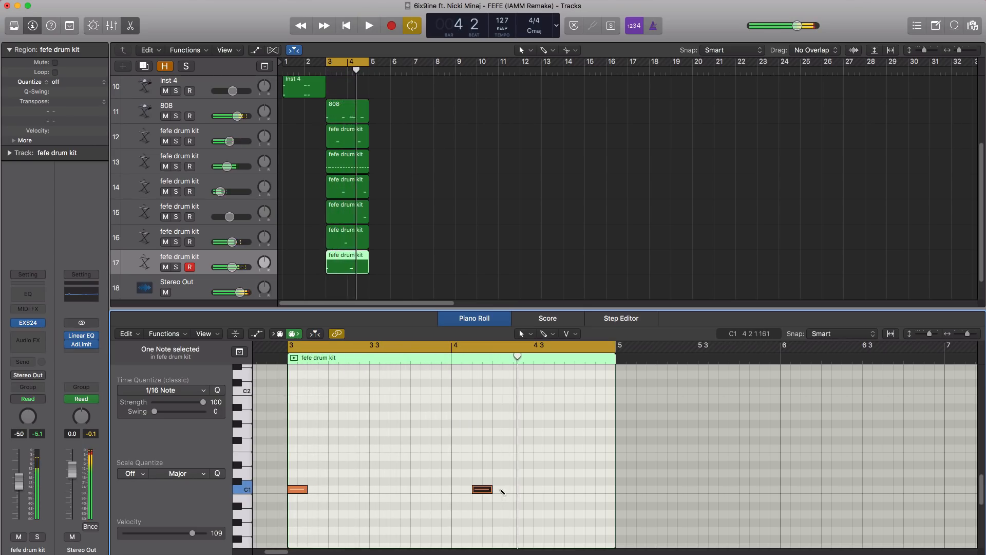
left_click(501, 490)
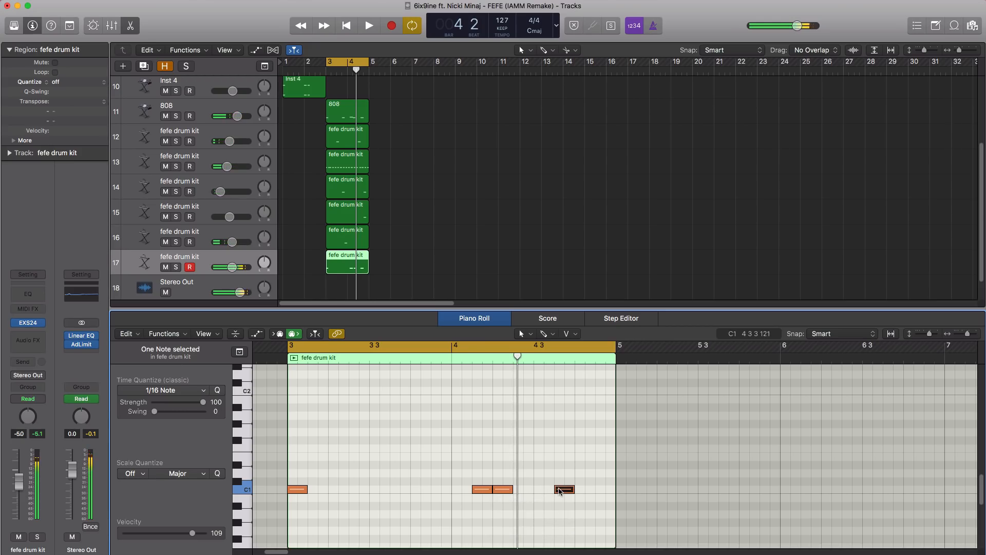
Raise track 17's volume to -1.7 dB while the loop plays
key("space")
left_click(234, 268, "alt")
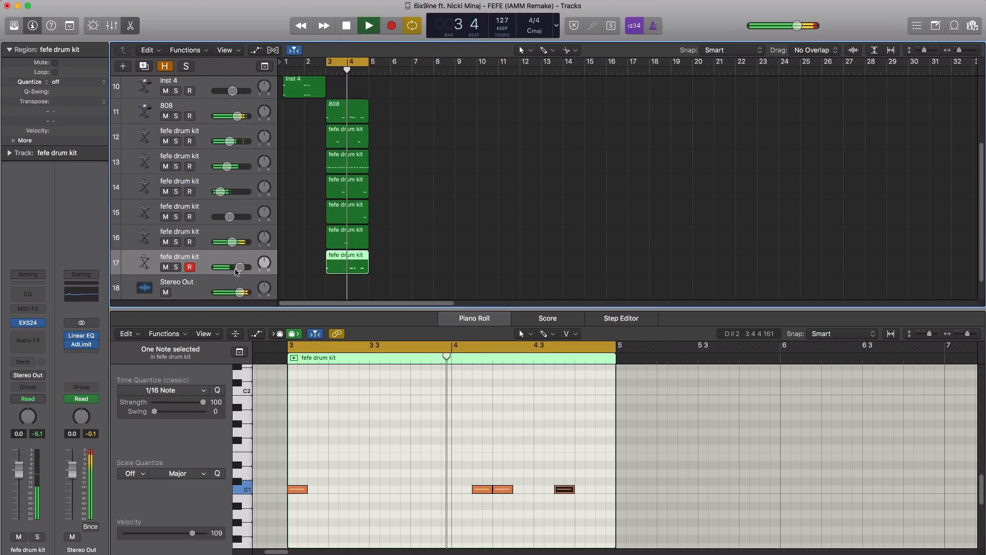
left_click_drag(235, 268, 231, 269)
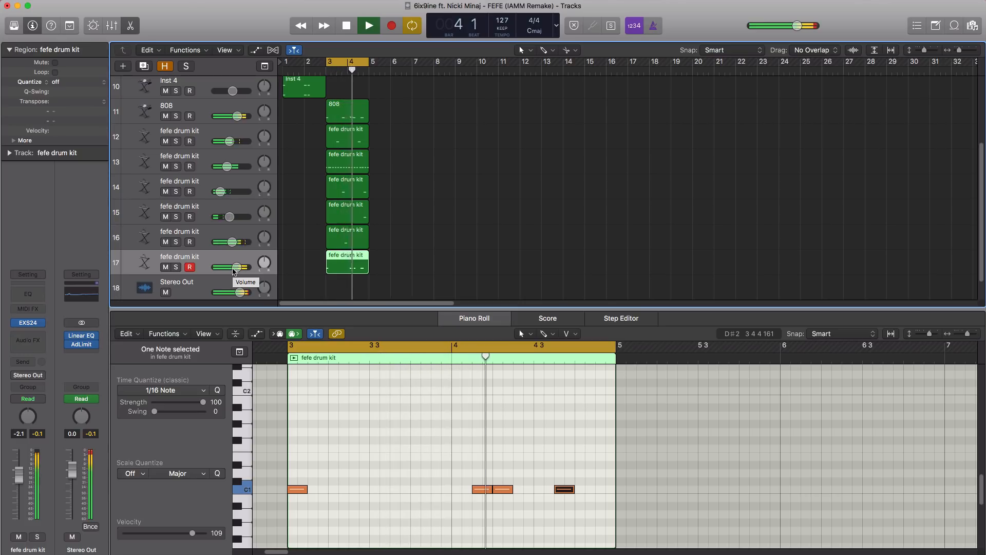
left_click_drag(233, 273, 239, 273)
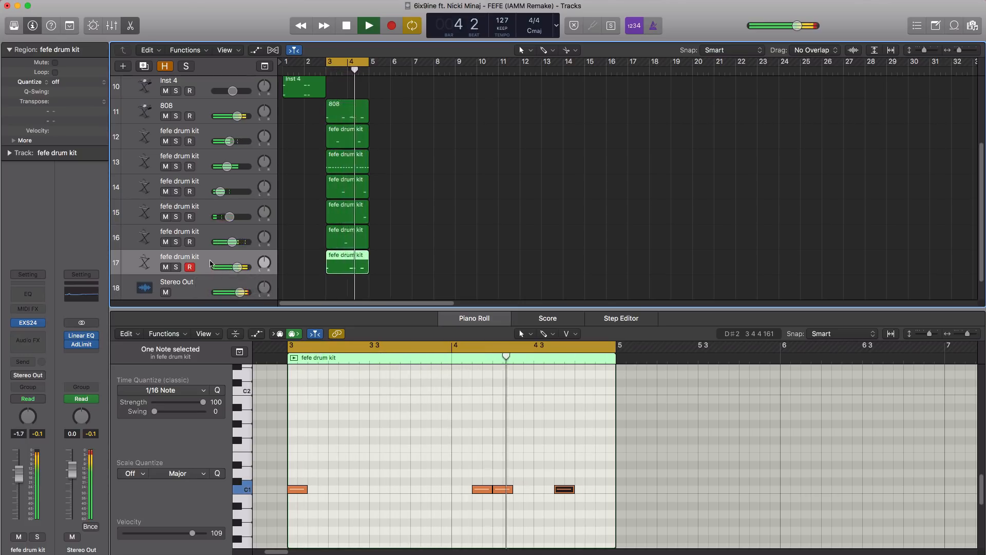
Lower the Main Sound track's volume slightly against the playing drums and stop playback
scroll(249, 242, "up", 2)
key("space")
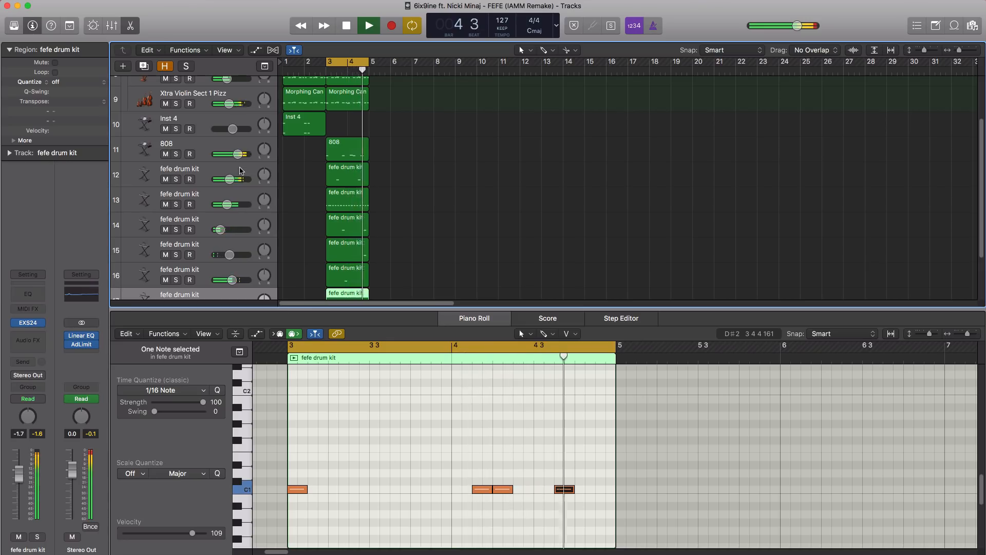
scroll(240, 170, "up", 3)
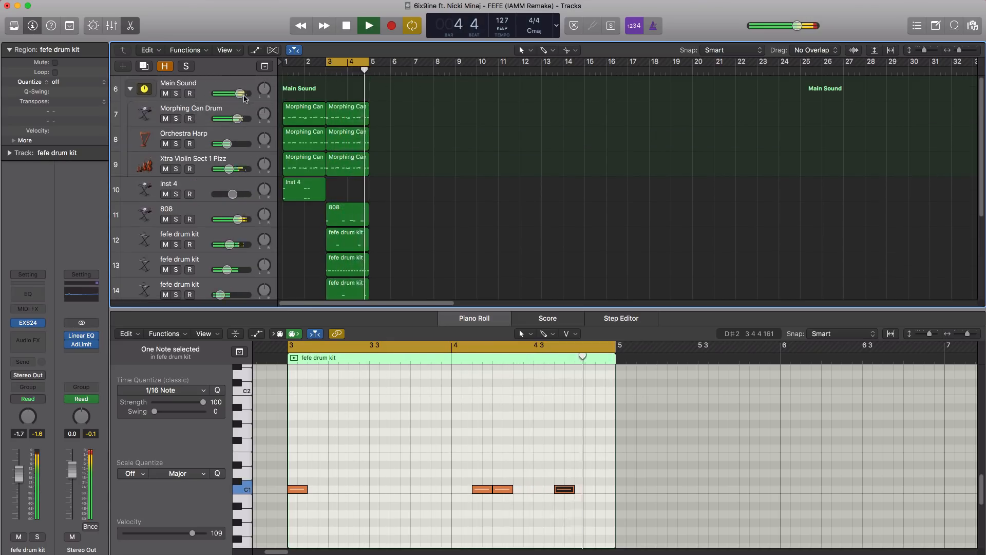
left_click_drag(241, 95, 238, 94)
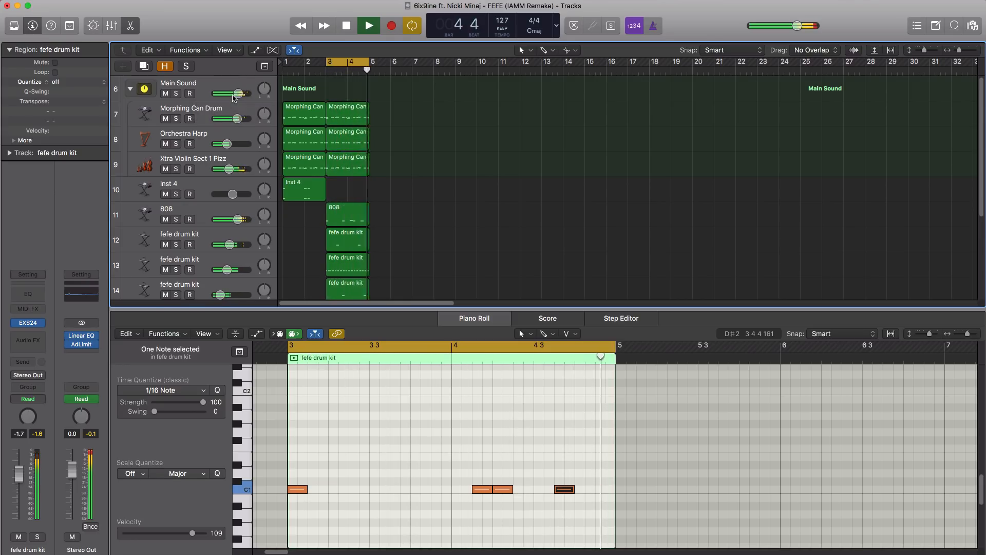
key("x")
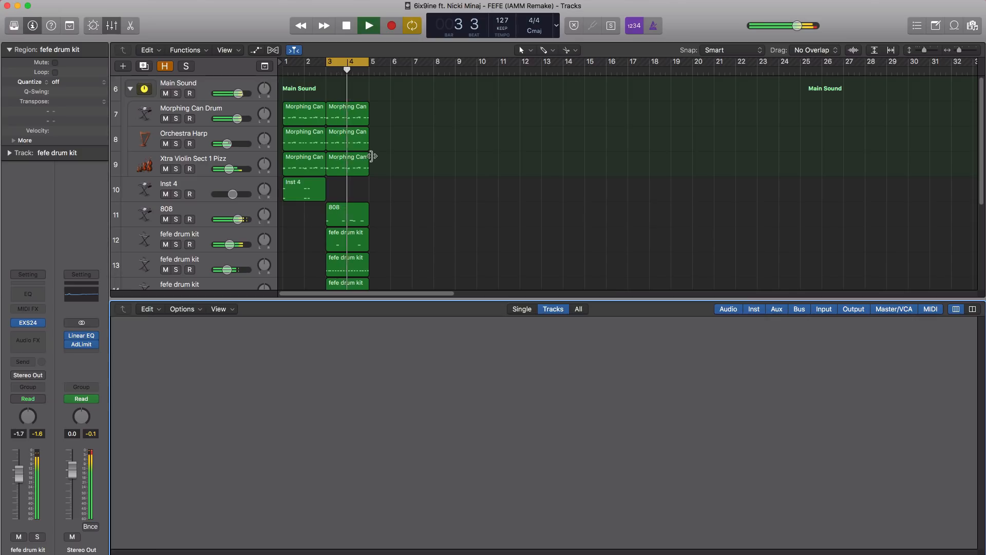
key("space")
key("x")
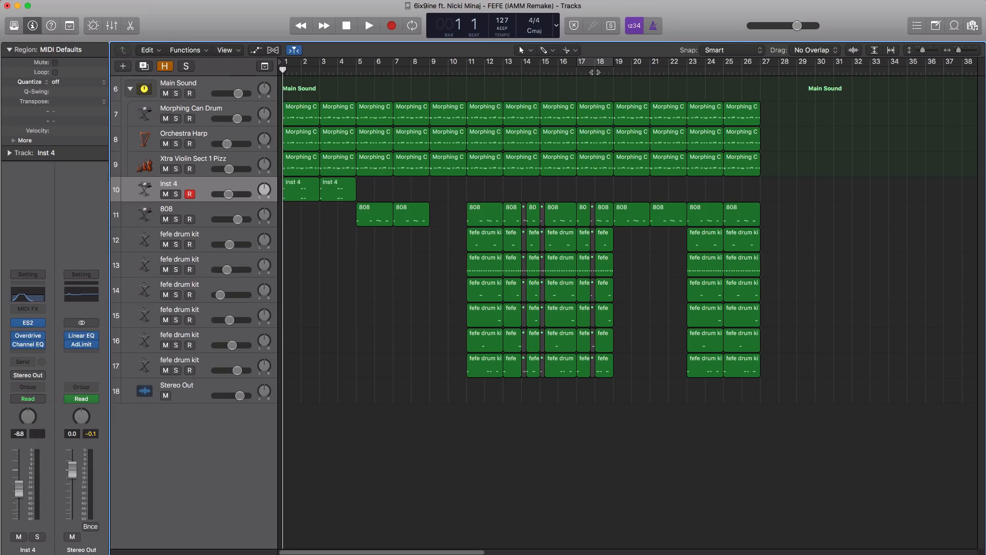
Set the cycle range over bar 18 and bring that part of the arrangement into close view
left_click_drag(597, 64, 611, 72)
key("super+Right")
key("super+Right")
key("super+Right")
scroll(730, 225, "right", 2)
scroll(731, 226, "right", 10)
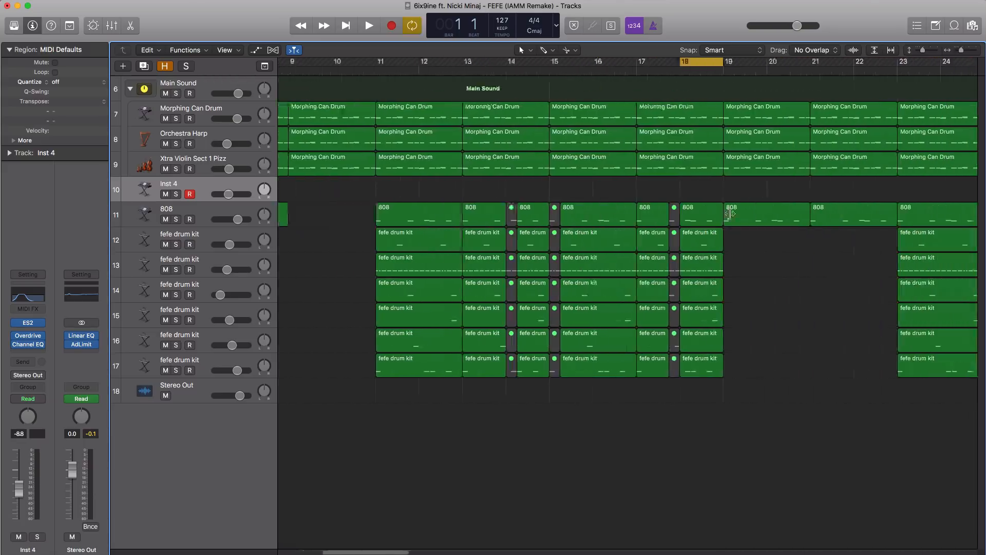
left_click(647, 90, "ctrl+alt")
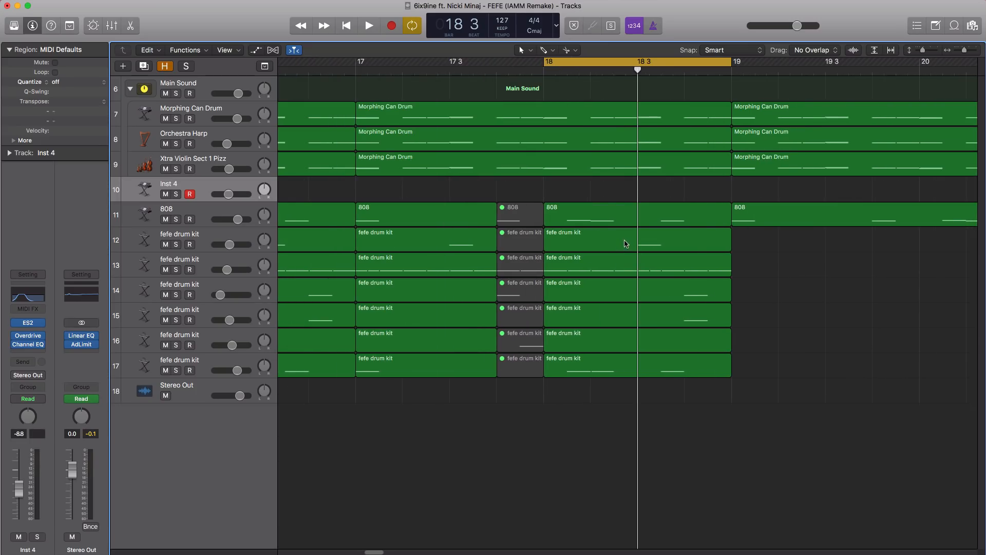
Solo drum kit track 12 and audition bar 18
left_click(216, 236)
left_click(176, 244)
key("space")
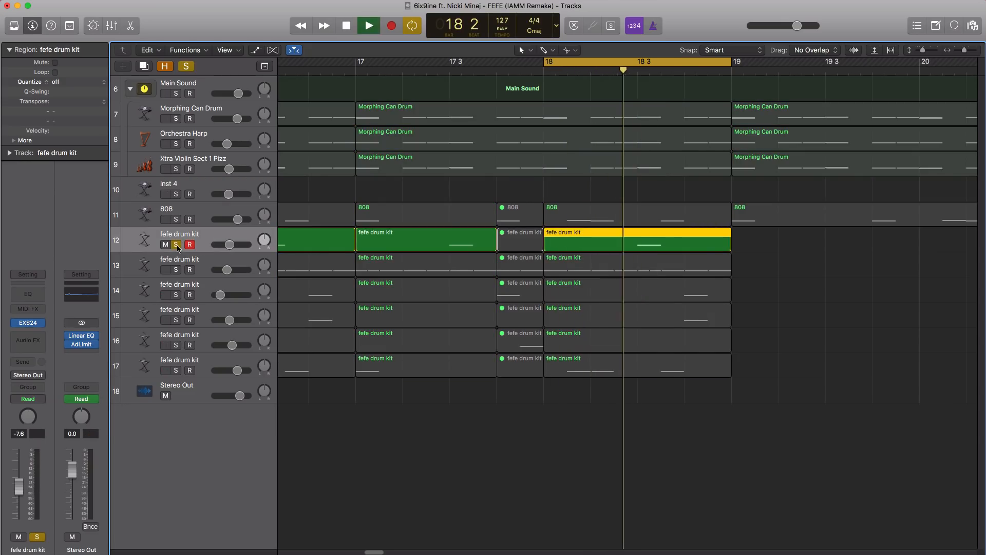
key("space")
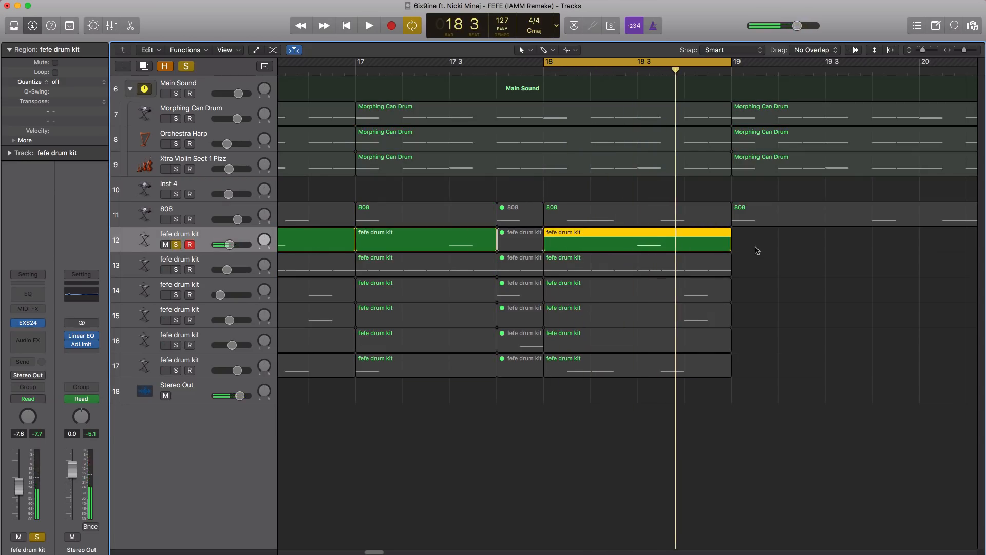
Extend track 12's bar 18 region by one beat and pencil in three consecutive G#1 notes starting on beat 4 of bar 18
left_click_drag(729, 247, 778, 248)
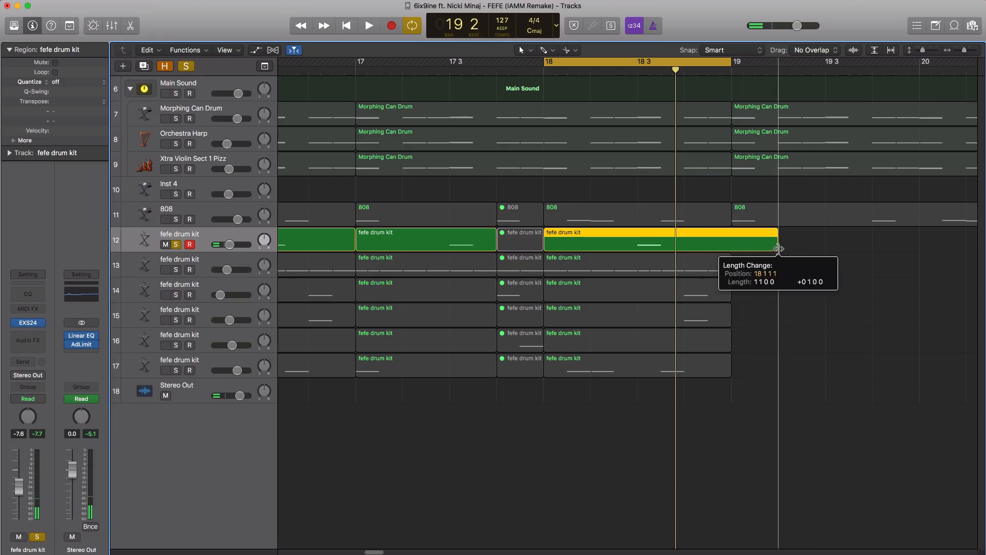
double_click(742, 247)
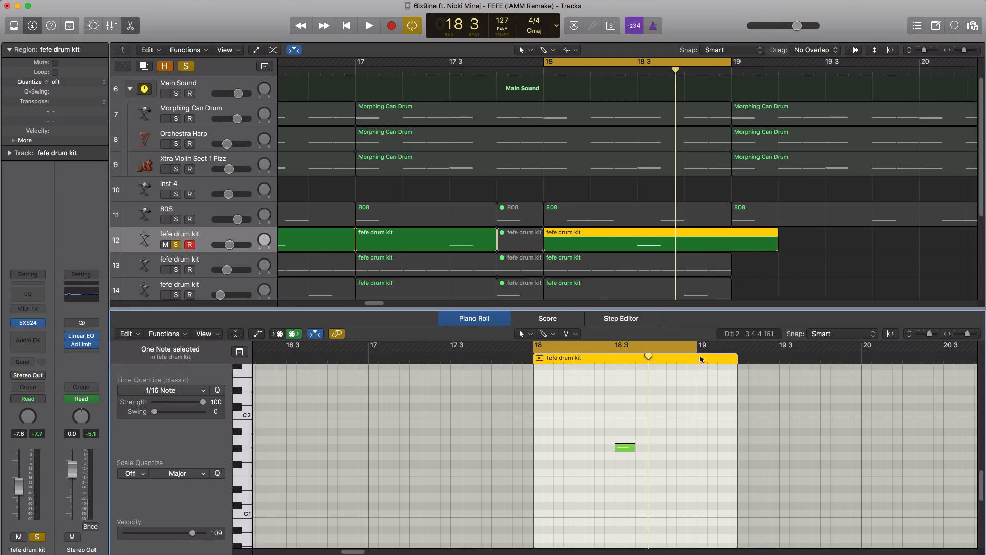
key("space")
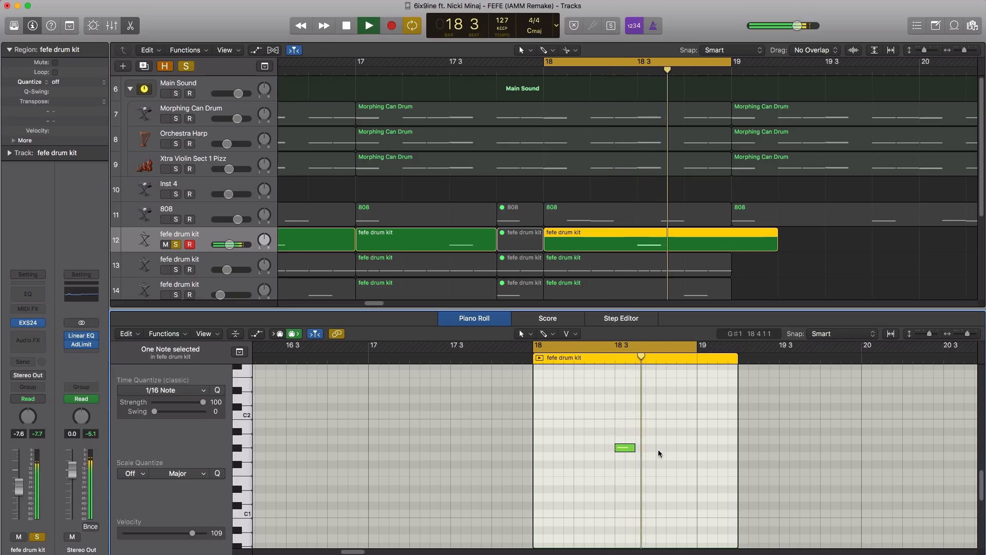
left_click(658, 447, "super")
key("space")
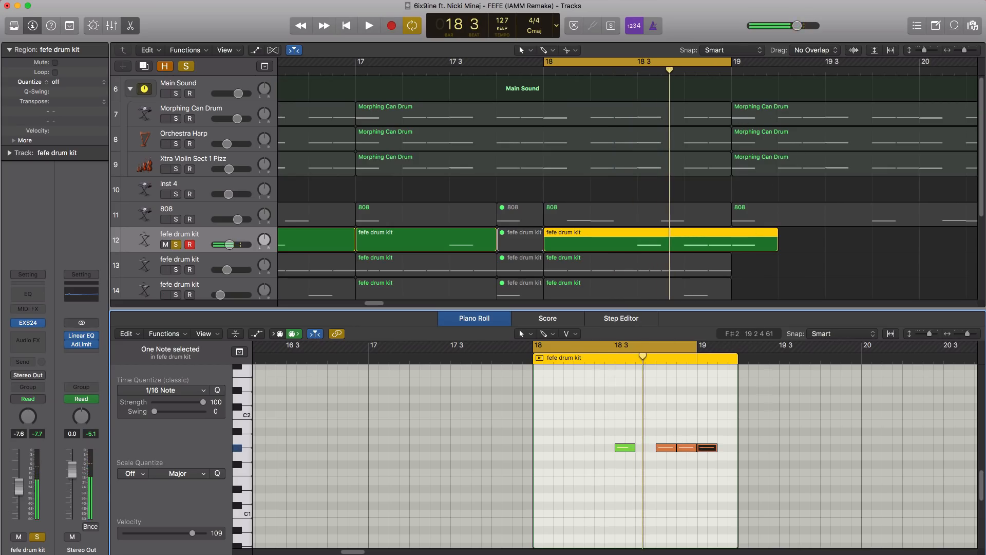
Audition track 12's new fill into bar 19 with the cycle turned off and unsolo the track
left_click(661, 63)
key("space")
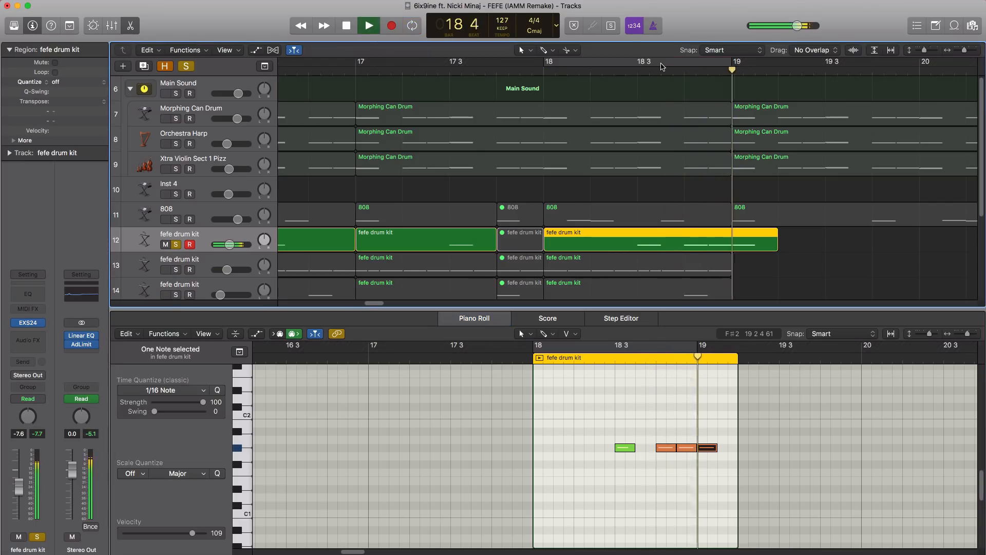
key("space")
key("super+Left")
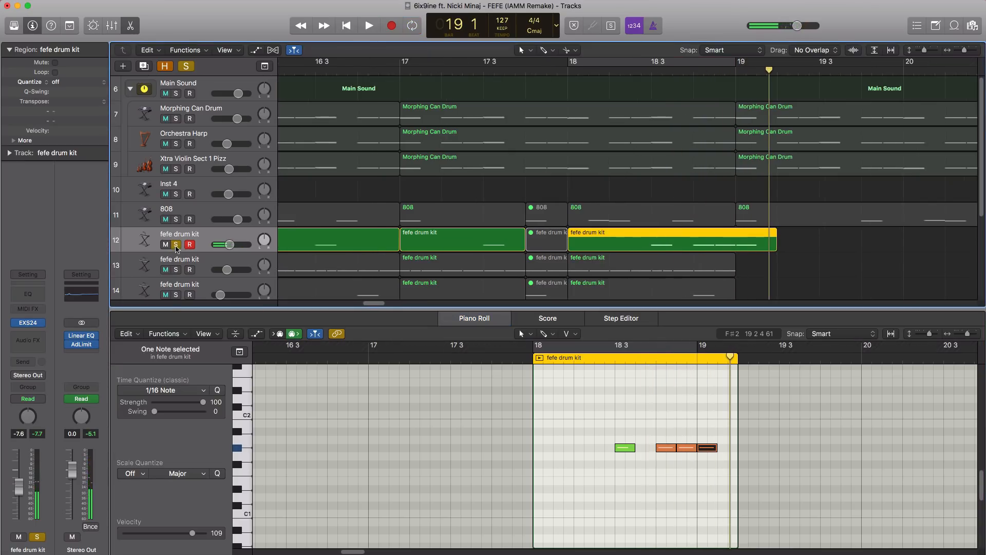
left_click(176, 244)
Set the cycle range over bars 19 to 22 and audition that section without drums
key("super+Left")
key("super+Up")
key("super+Up")
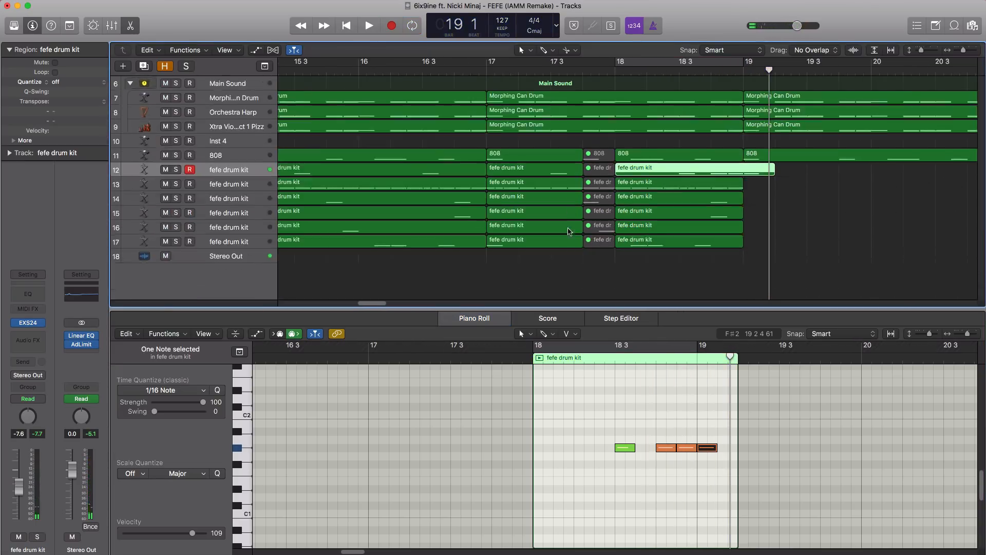
key("super+Left")
key("super+Left")
key("super+Left")
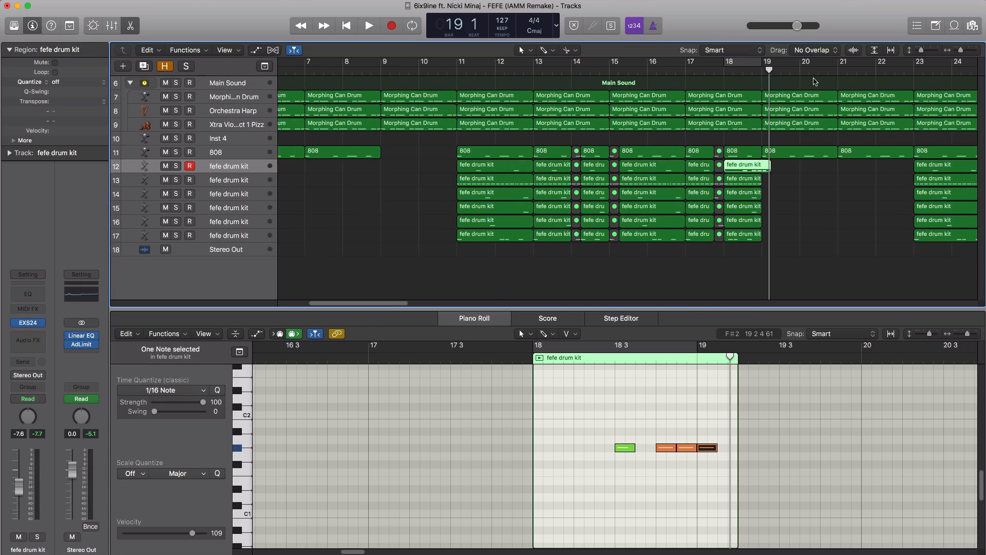
left_click_drag(768, 71, 901, 69)
key("space")
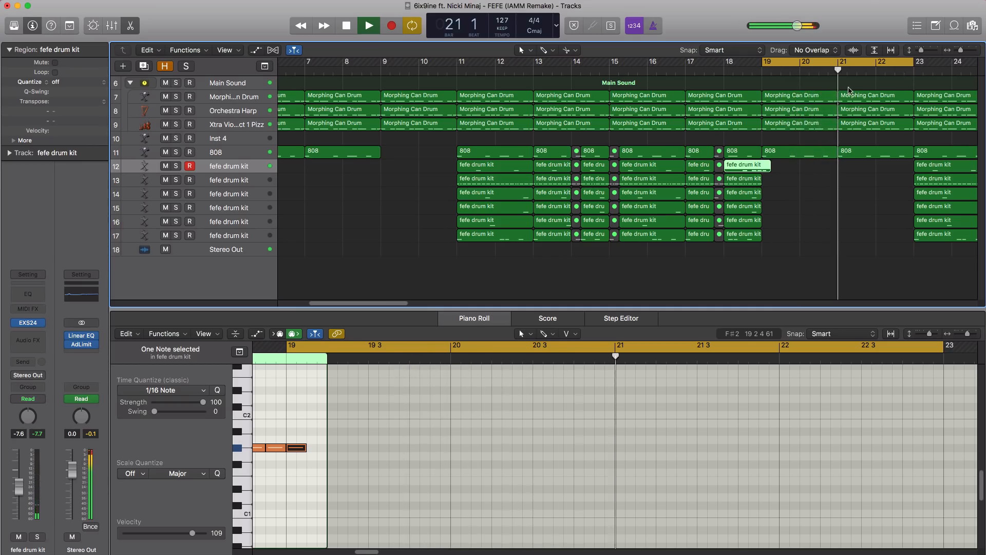
key("space")
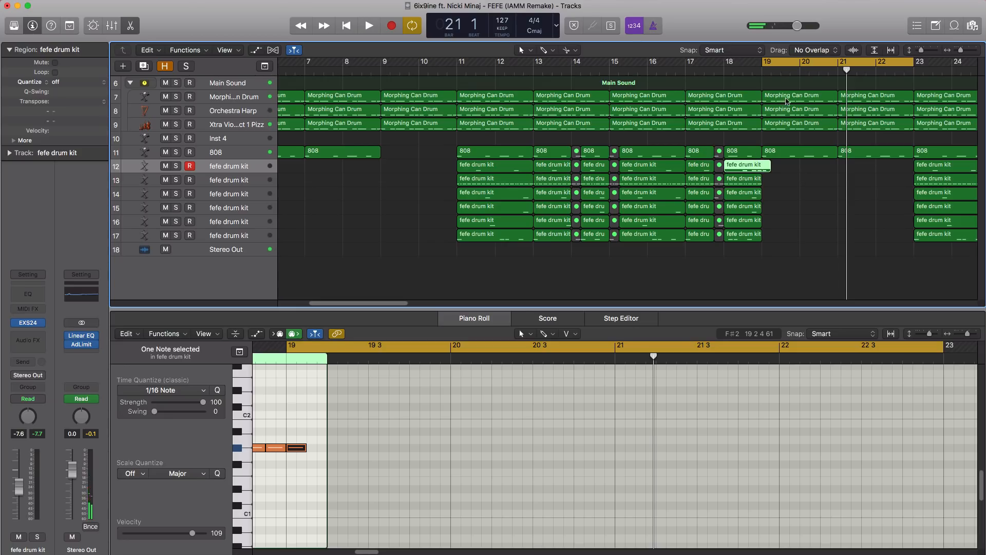
key("space")
scroll(773, 167, "right", 5)
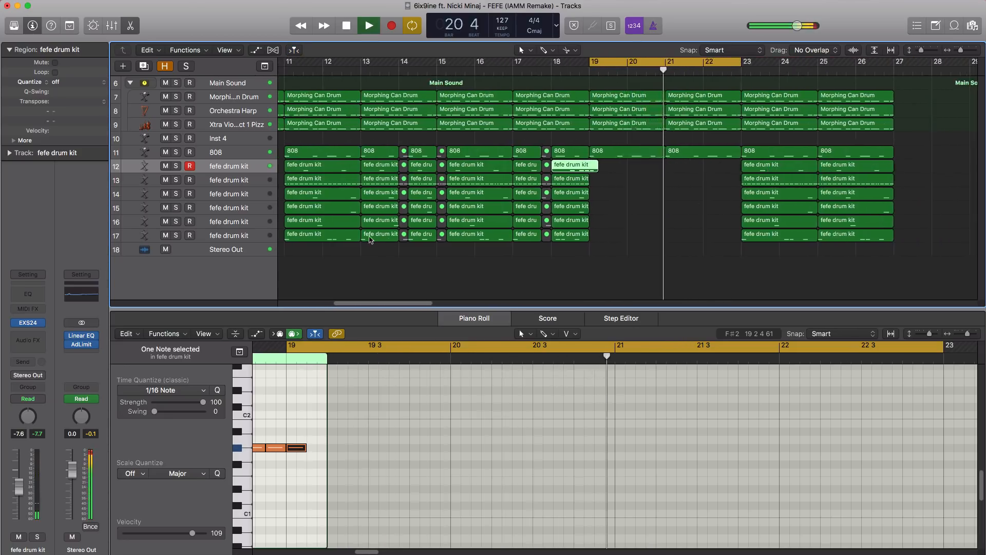
key("space")
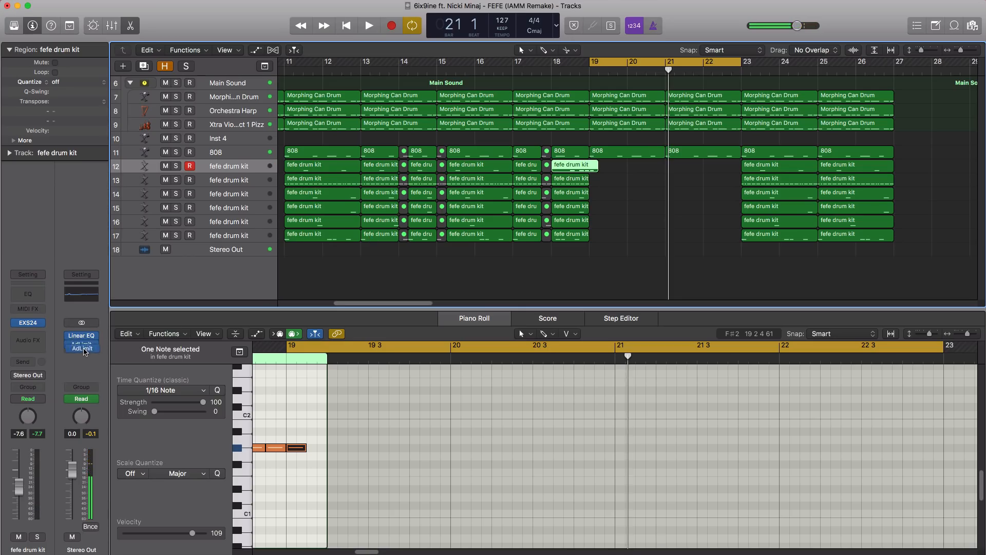
Insert a stereo Single Band EQ between the Linear EQ and AdLimit on Stereo Out and set it to High Cut mode
left_click_drag(85, 355, 86, 349)
left_click(92, 339)
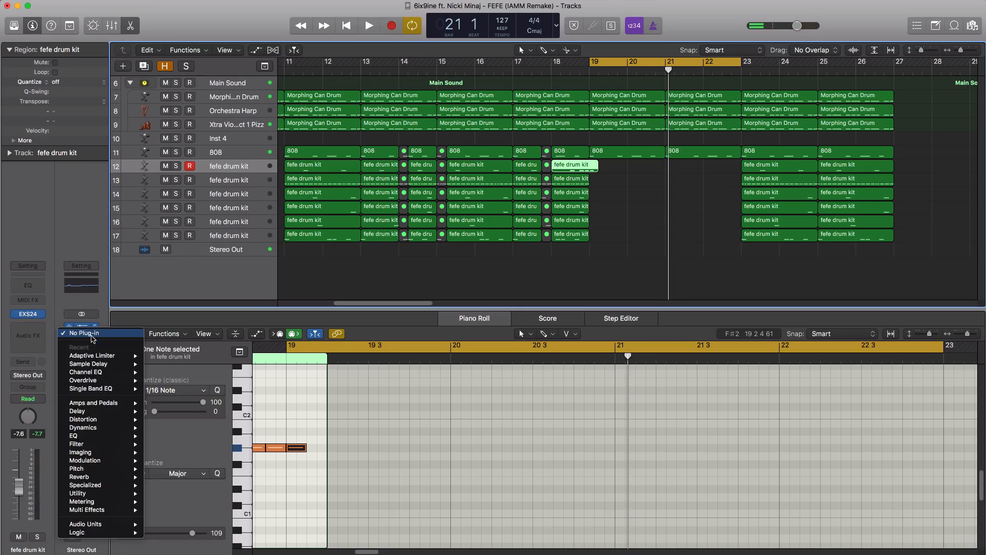
mouse_move(102, 419)
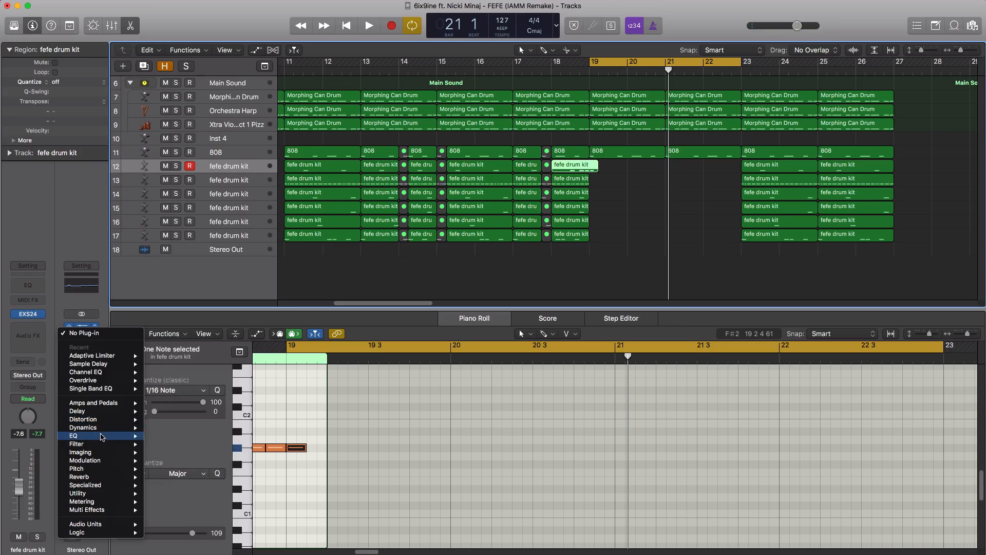
mouse_move(216, 468)
left_click(274, 470)
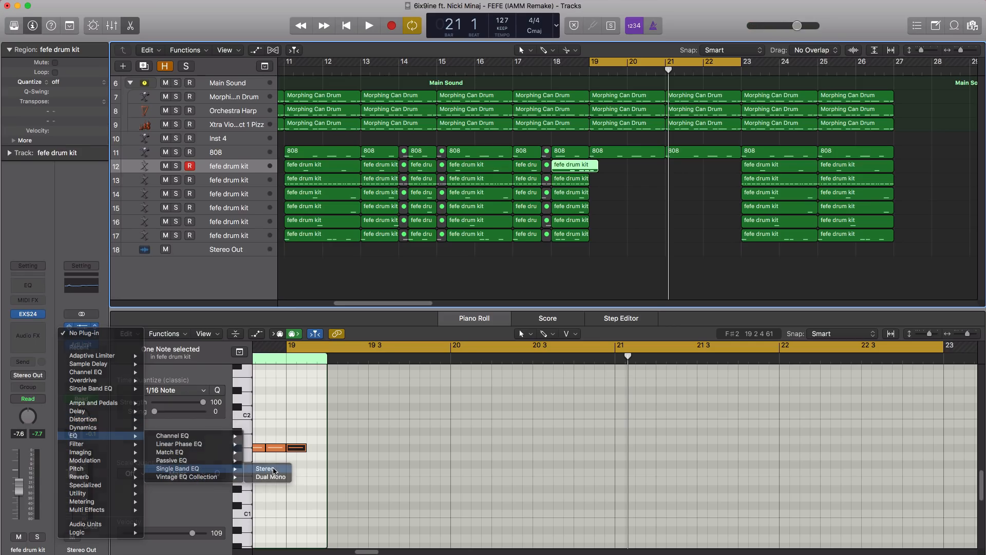
left_click(333, 129)
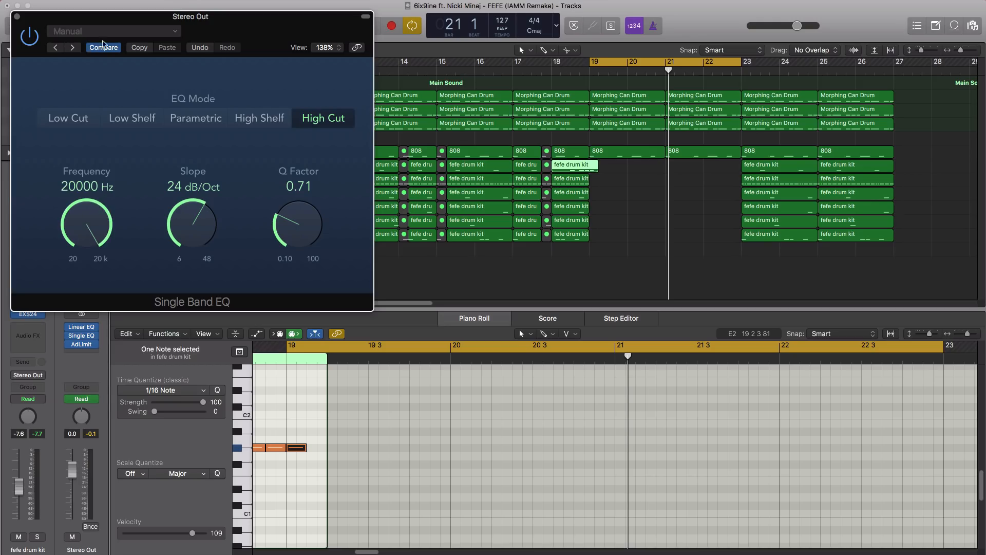
Audition sweeping the high-cut frequency over the cycled bars 19 to 22
left_click_drag(275, 28, 326, 30)
key("space")
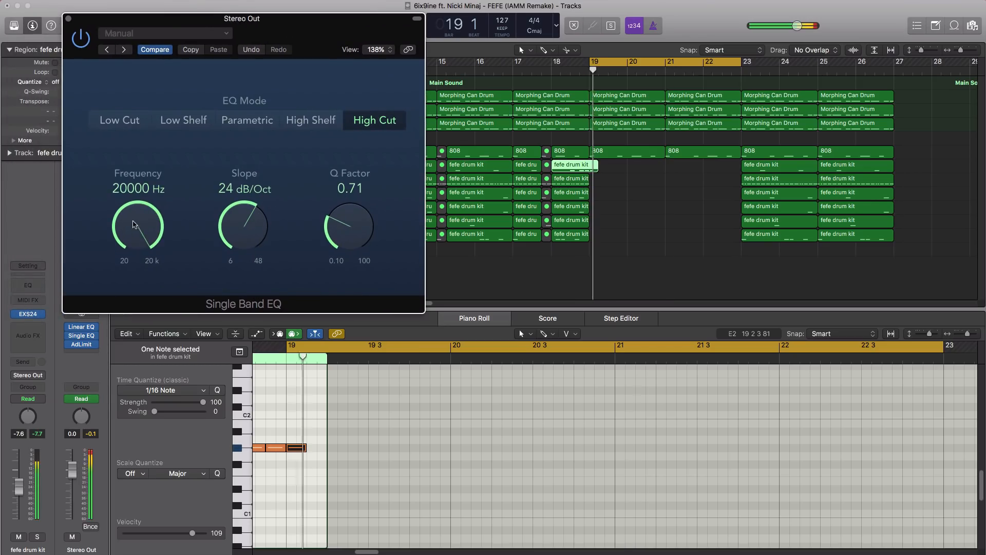
left_click_drag(128, 234, 145, 211)
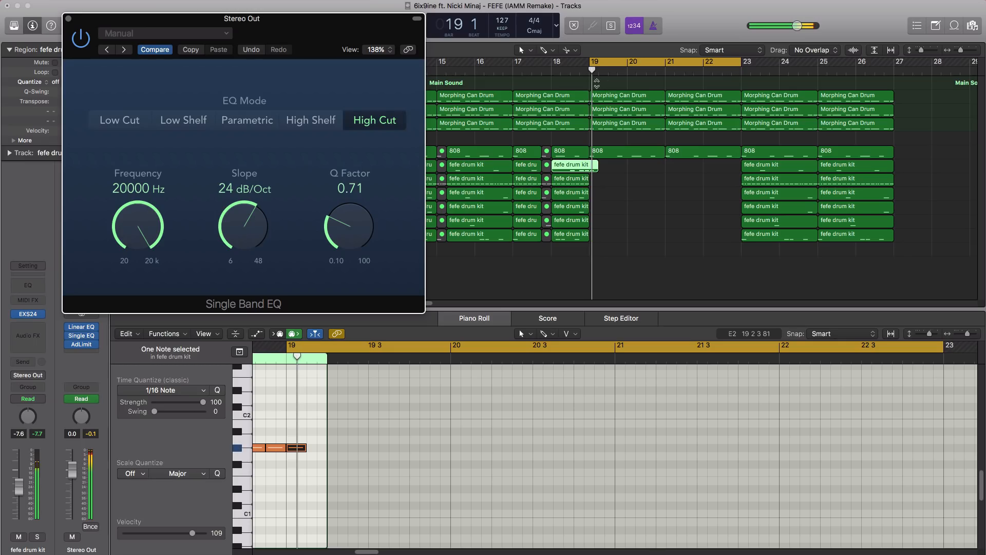
Set Stereo Out to Touch automation and record a high-cut frequency sweep during playback from bar 18 with the cycle off
left_click(620, 65)
left_click(551, 72)
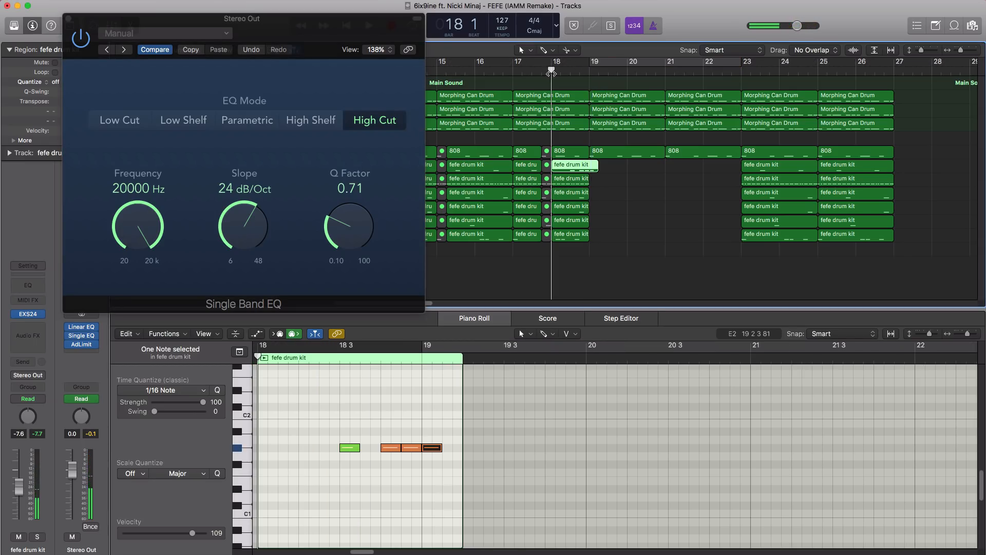
left_click(94, 400)
key("Escape")
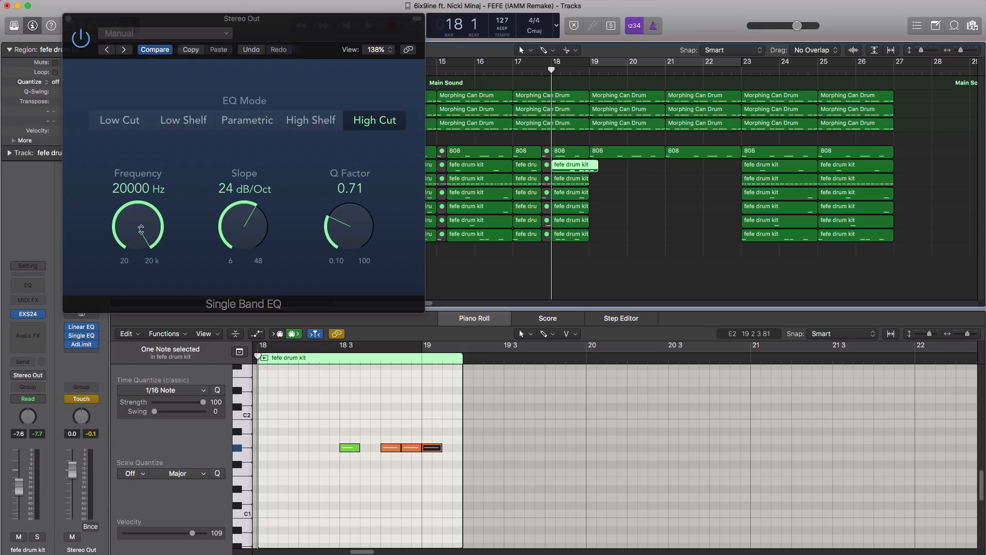
key("space")
mouse_move(141, 229)
left_mouse_down()
mouse_move(150, 338)
mouse_move(145, 222)
left_mouse_up()
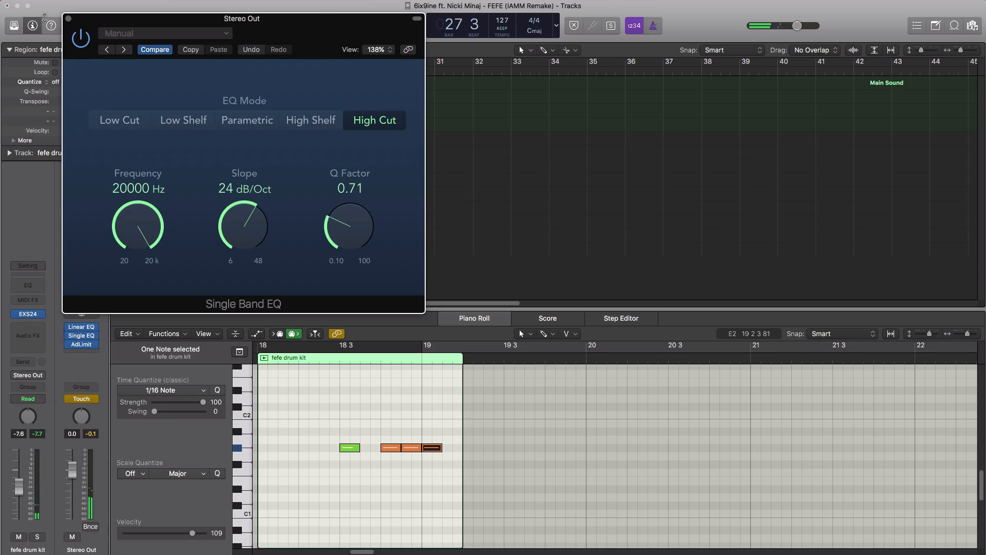
left_click(68, 18)
Review the channel levels in the mixer alongside the full arrangement, and close the lower editor area
scroll(514, 272, "left", 4)
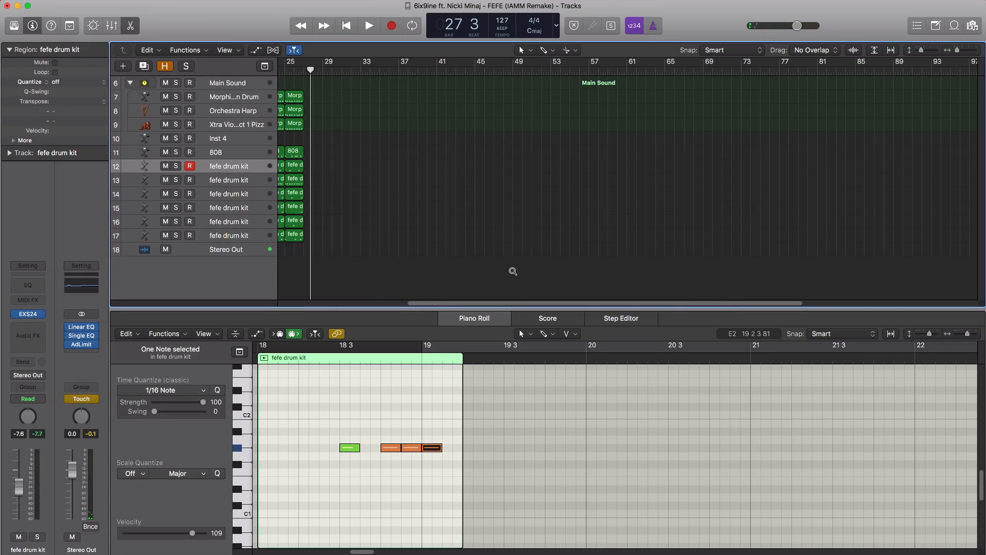
scroll(505, 259, "left", 5)
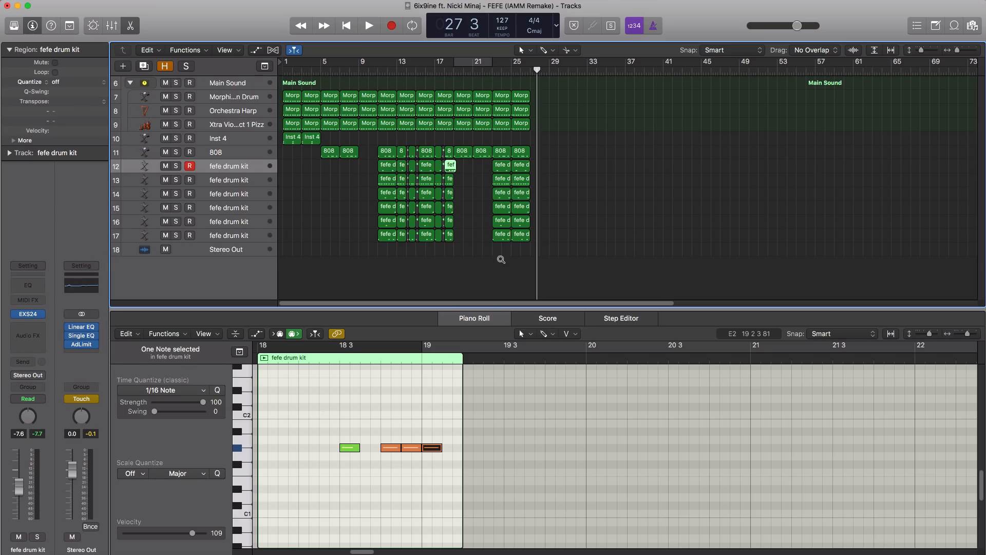
key("x")
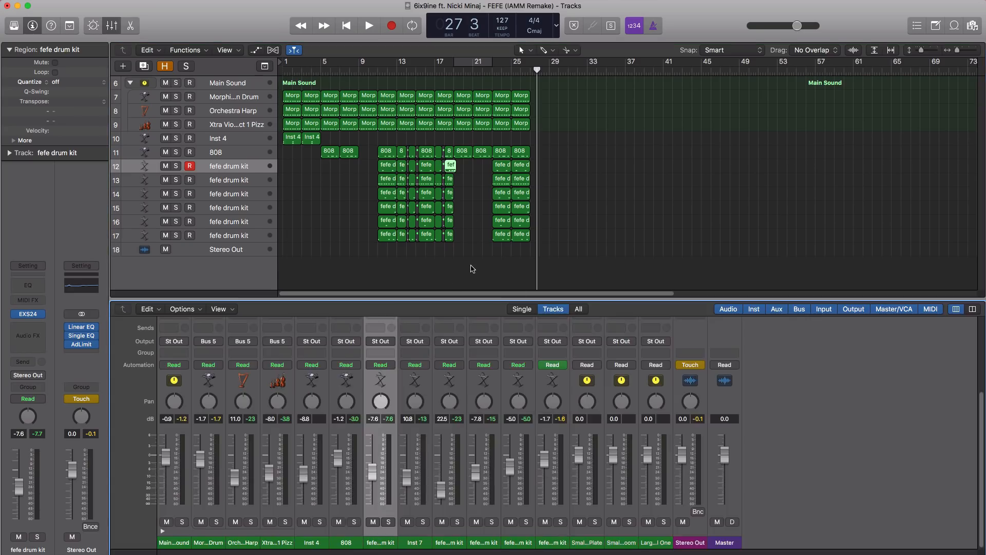
key("x")
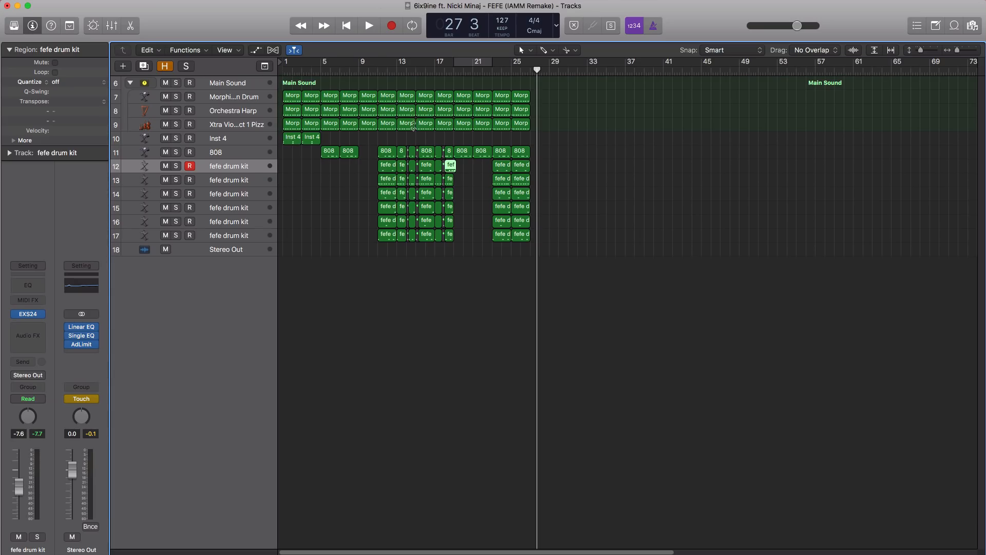
Play the whole arrangement from bar 1 past its end at bar 27, and return the playhead to the start
scroll(496, 375, "up", 10)
scroll(496, 376, "down", 3)
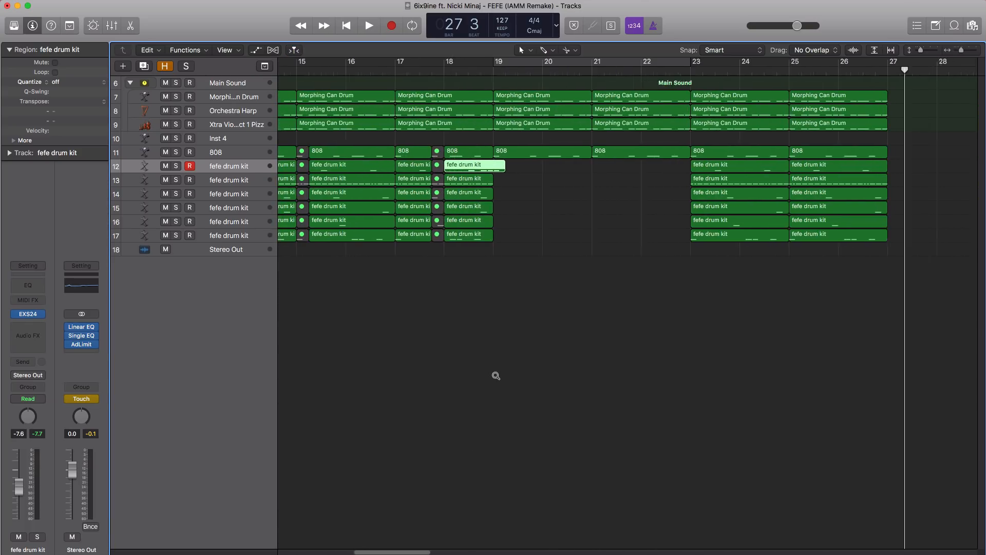
scroll(496, 376, "down", 1)
scroll(495, 378, "up", 3)
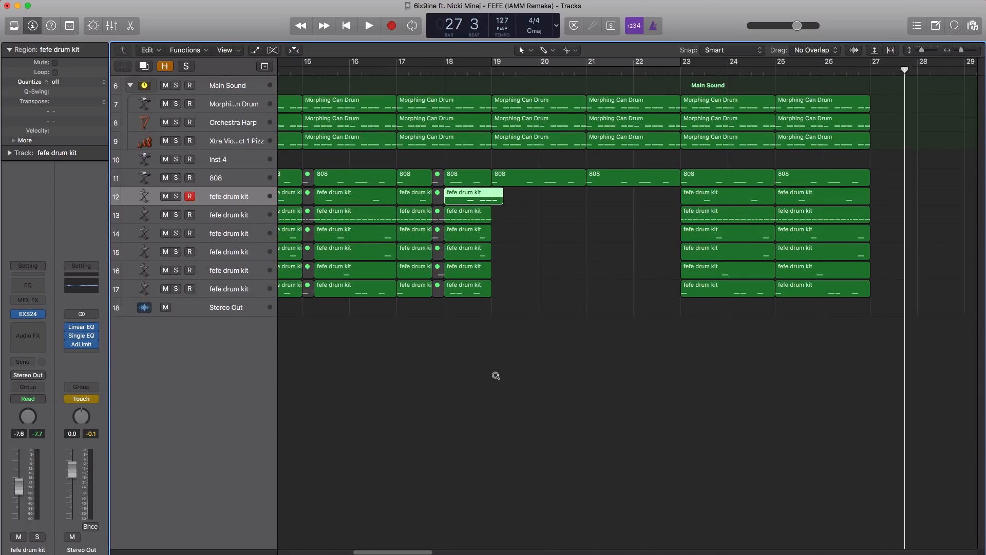
scroll(495, 378, "down", 1)
scroll(496, 378, "left", 2)
scroll(497, 378, "left", 4)
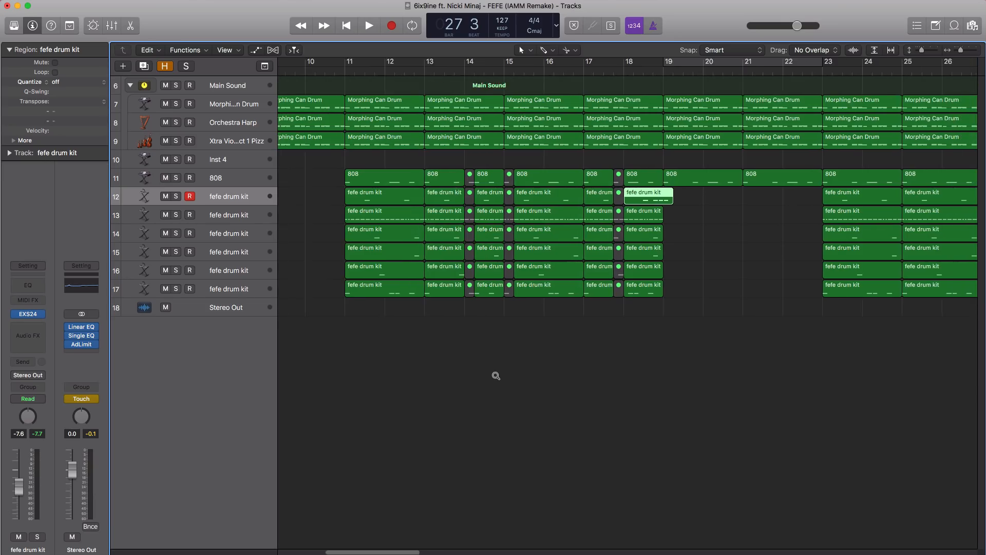
scroll(495, 376, "down", 3)
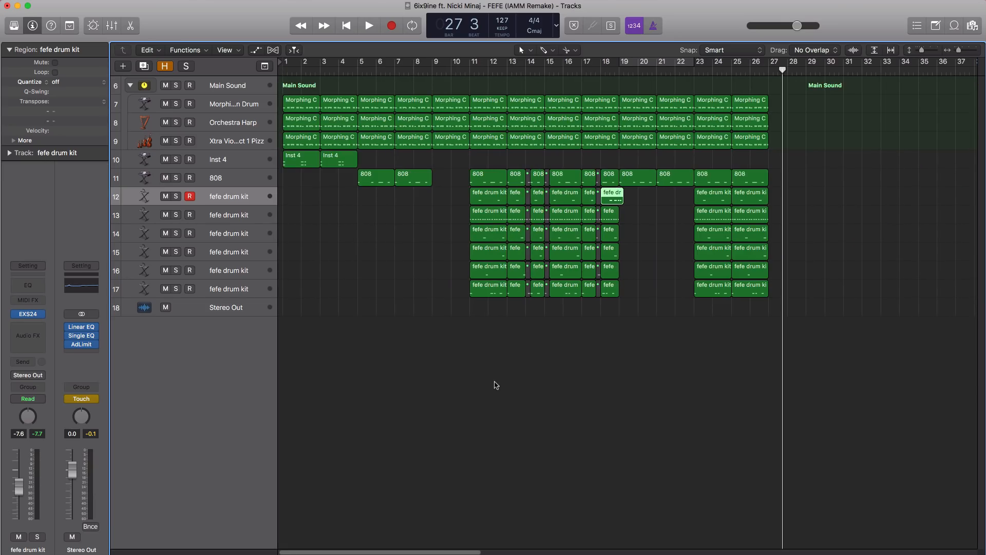
key("Return")
key("space")
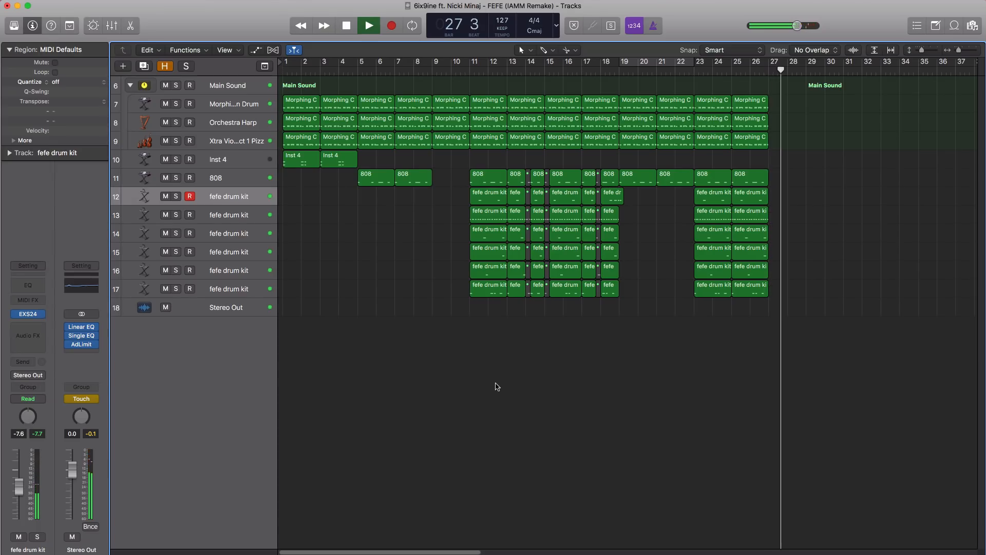
key("space")
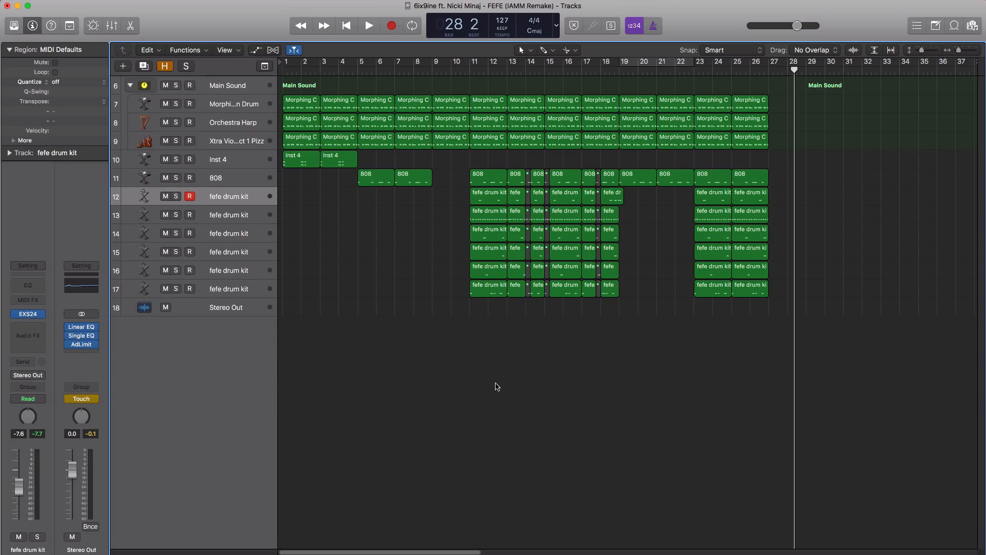
key("Return")
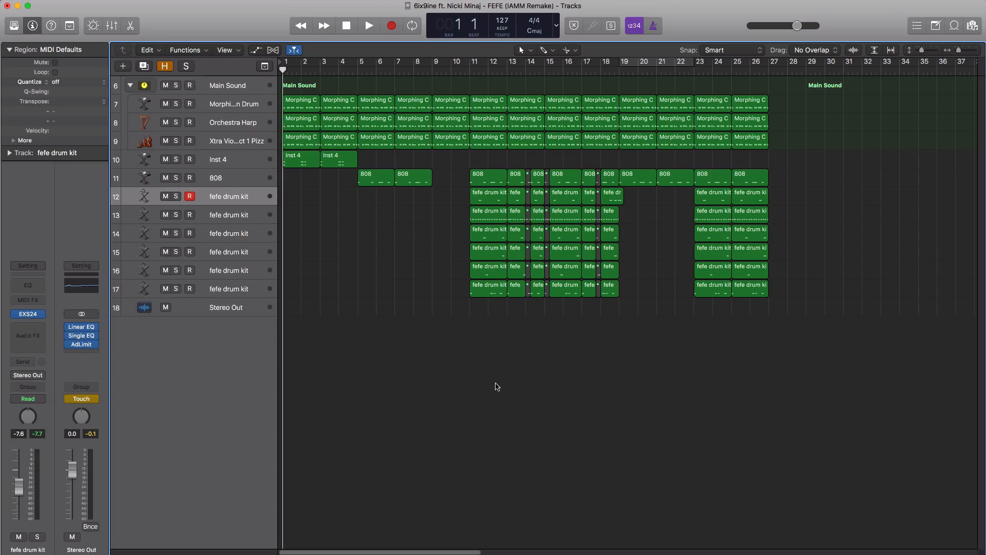